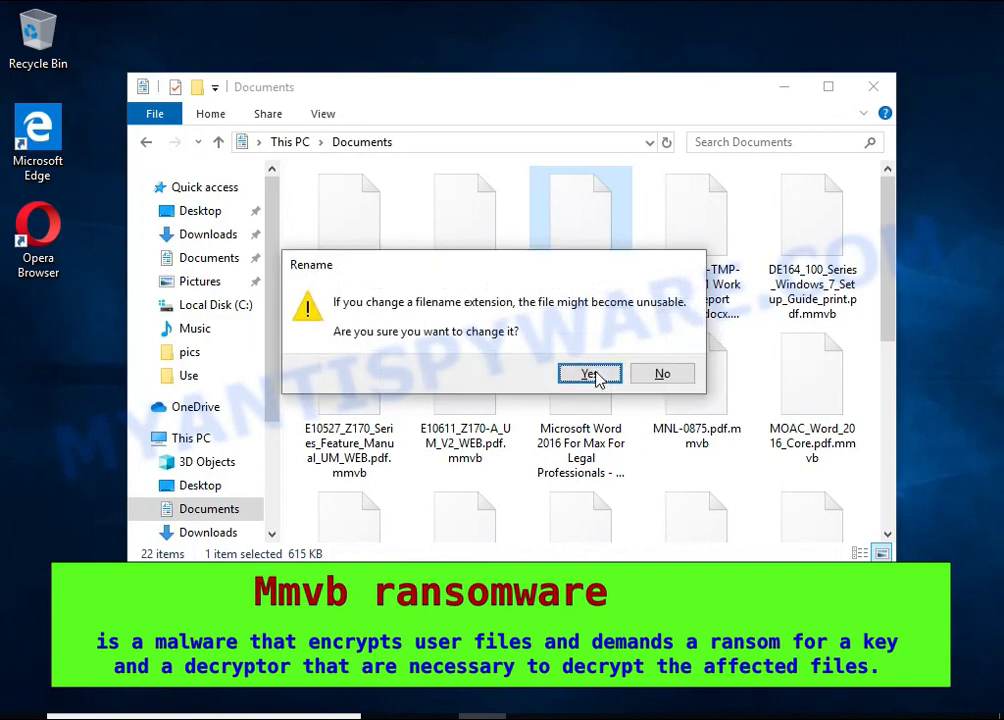
Confirm the extension change for [MS-OGRAPH]-180828.docx, then try to open the document with LibreOffice's repair option
left_click(588, 372)
double_click(575, 232)
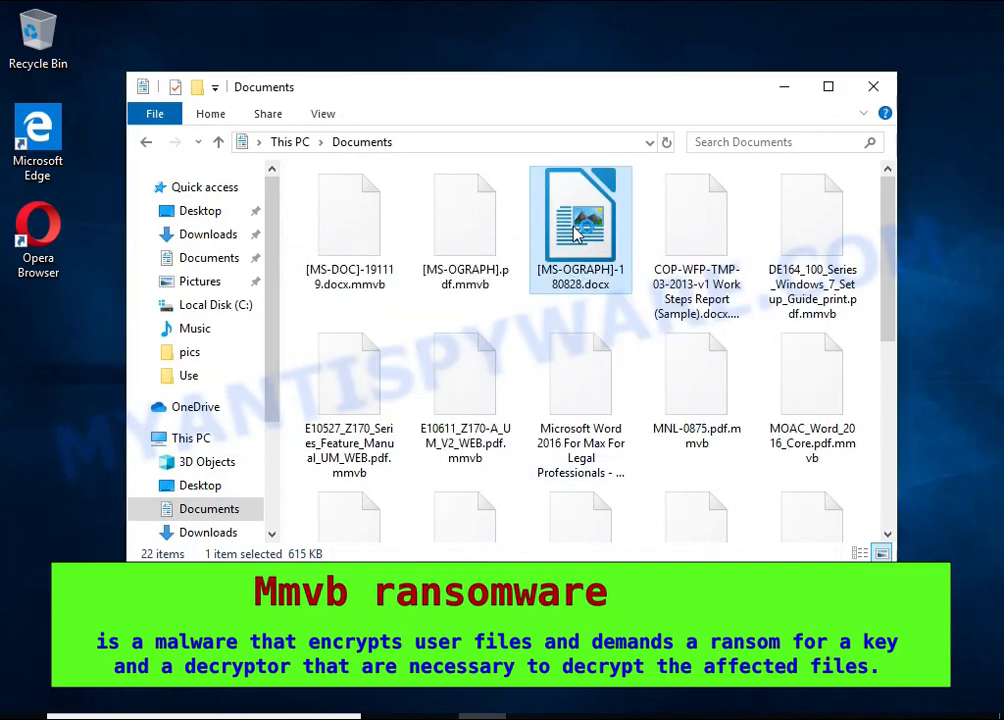
double_click(550, 258)
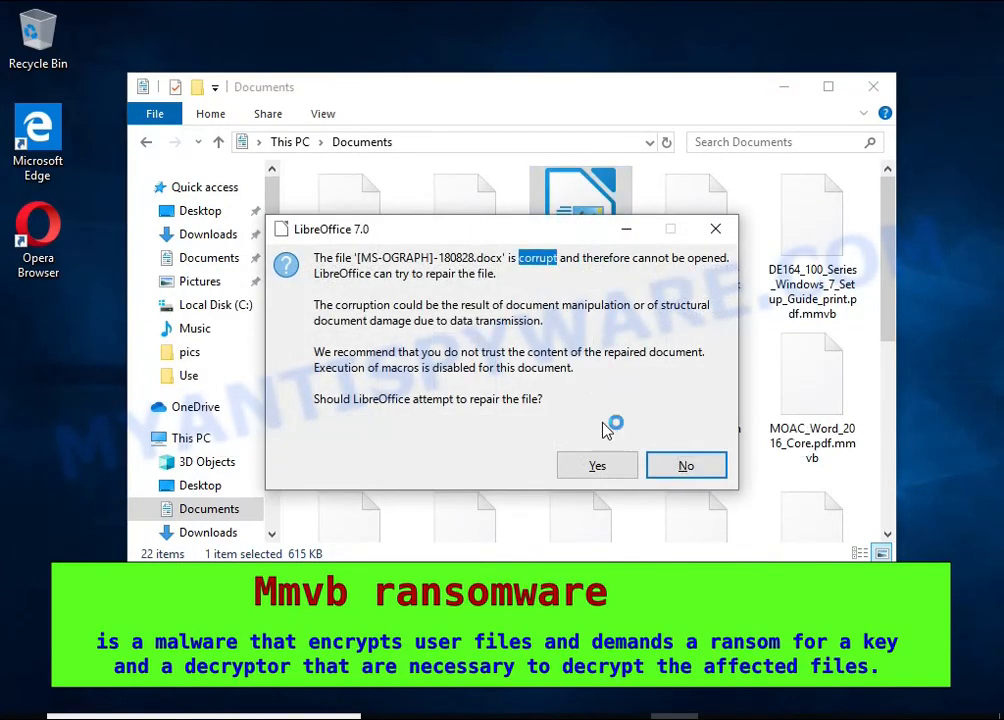
left_click(598, 465)
left_click_drag(501, 328, 594, 413)
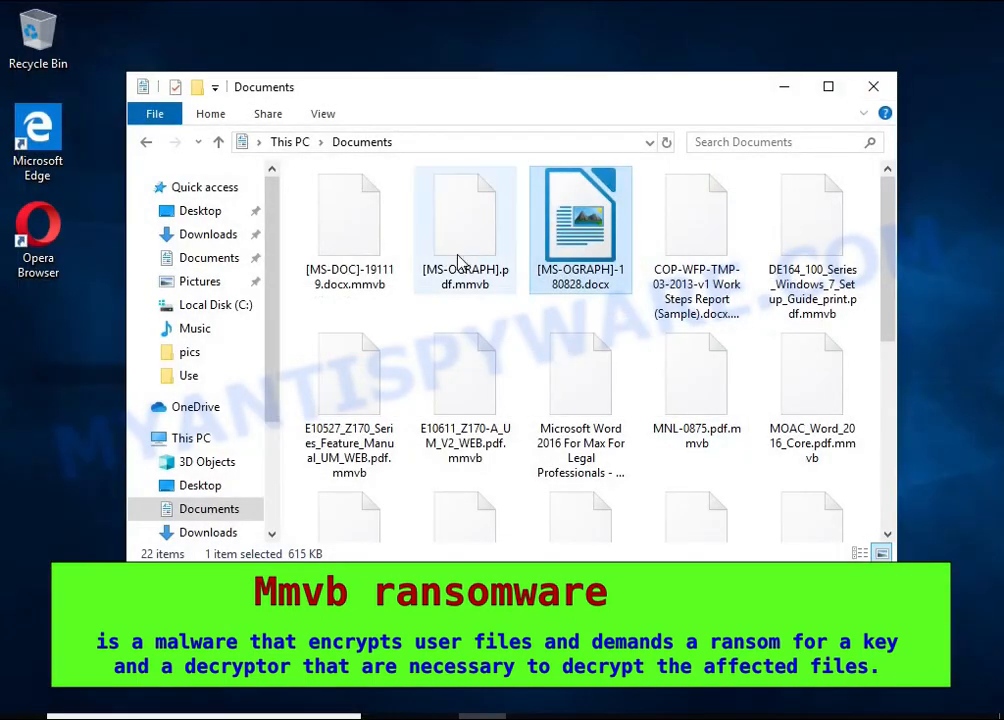
Rename [MS-OGRAPH].pdf.mmvb in Documents to [MS-OGRAPH].pdf, accepting the extension change
right_click(461, 257)
left_click(589, 486)
key("End")
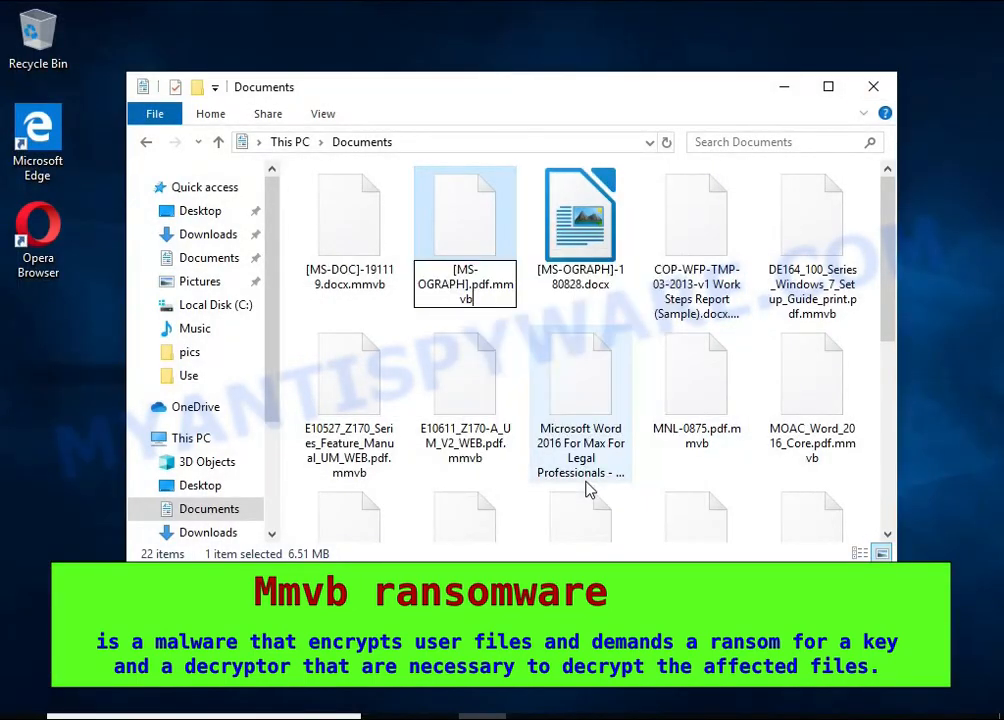
key("BackSpace")
key("BackSpace")
key("BackSpace")
key("BackSpace")
key("BackSpace")
key("Return")
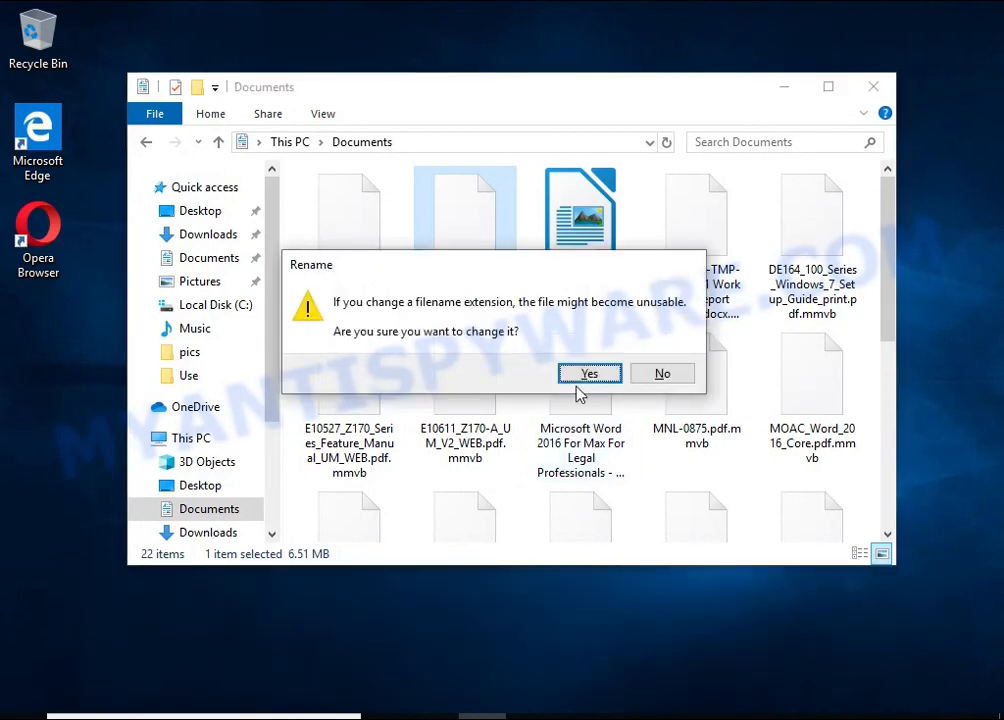
left_click(580, 371)
Try to view [MS-OGRAPH].pdf and close the browser window
double_click(477, 251)
left_click(462, 300)
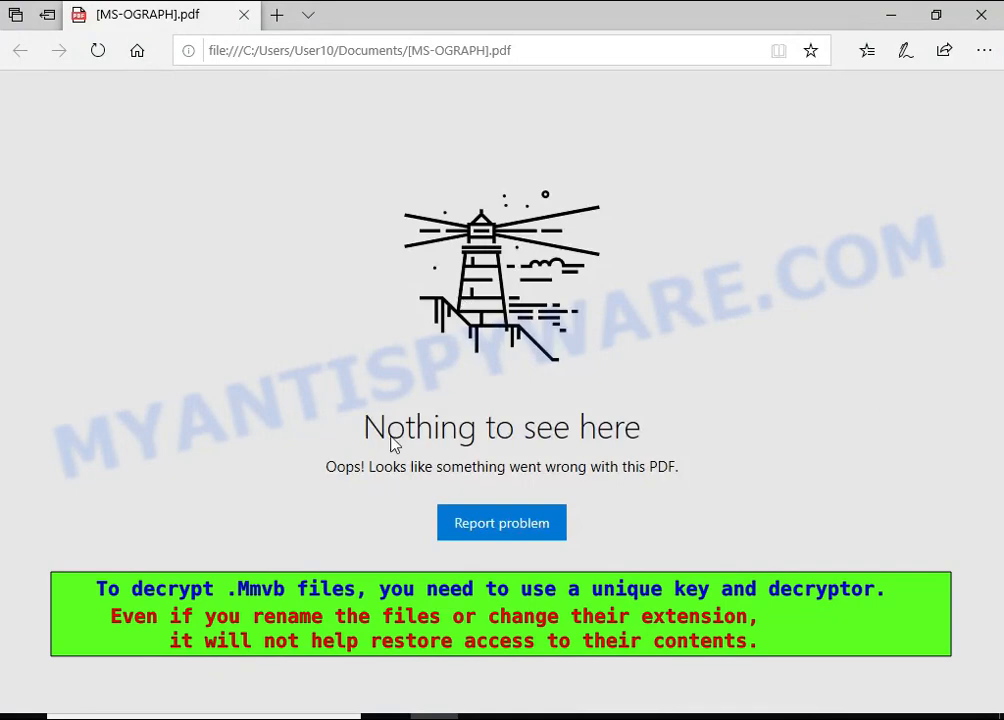
left_click(981, 12)
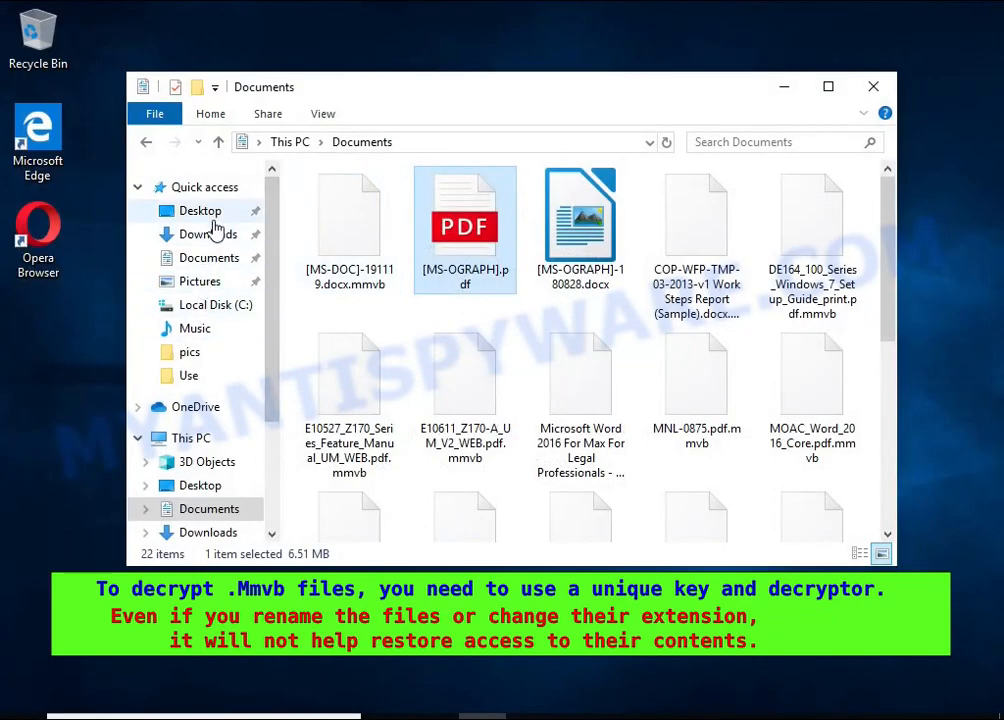
Try to open Chrysanthemum.jpg.mmvb from the Pictures folder and dismiss the app chooser
left_click(205, 283)
double_click(622, 288)
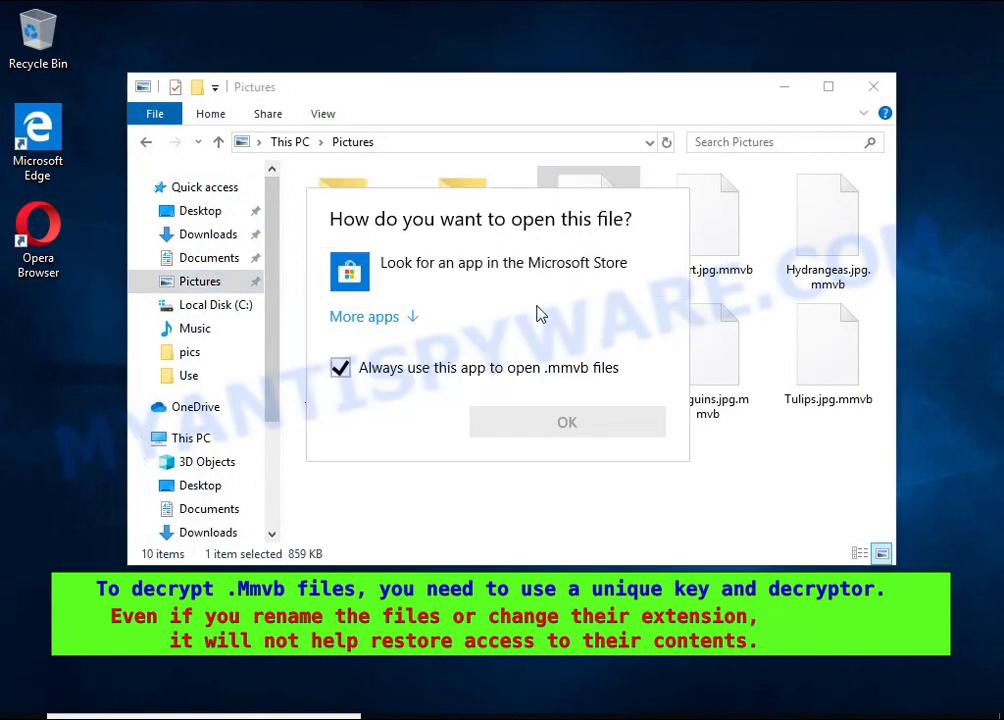
left_click(709, 195)
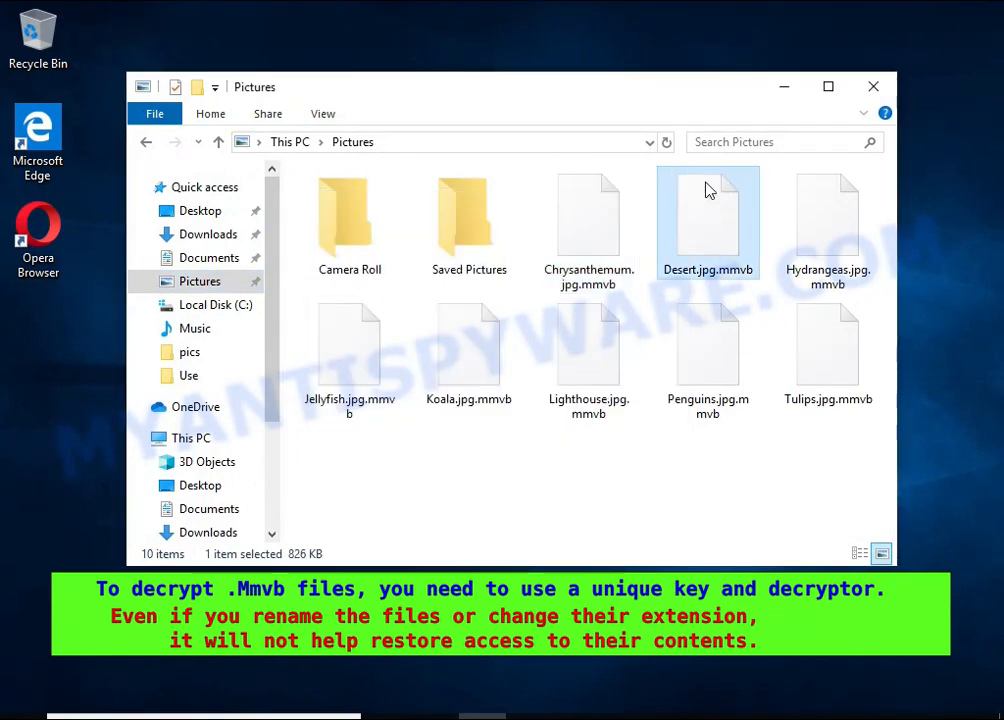
Rename Desert.jpg.mmvb in Pictures to Desert.jpg, accepting the extension change
right_click(709, 192)
left_click(762, 417)
key("End")
key("BackSpace")
key("BackSpace")
key("BackSpace")
key("BackSpace")
key("BackSpace")
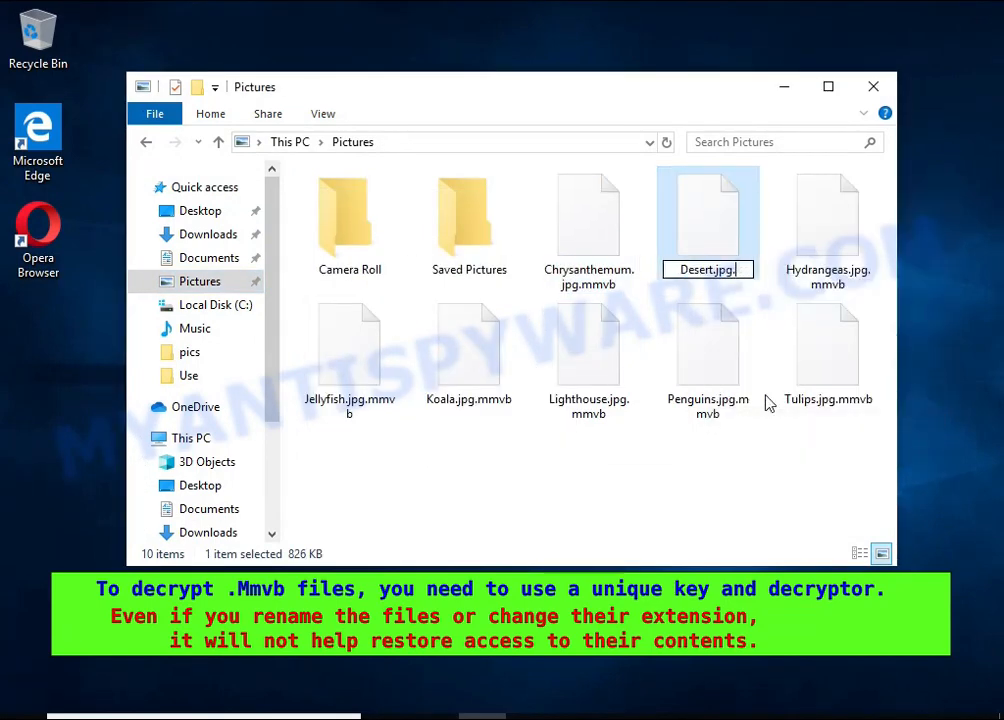
key("Return")
left_click(589, 373)
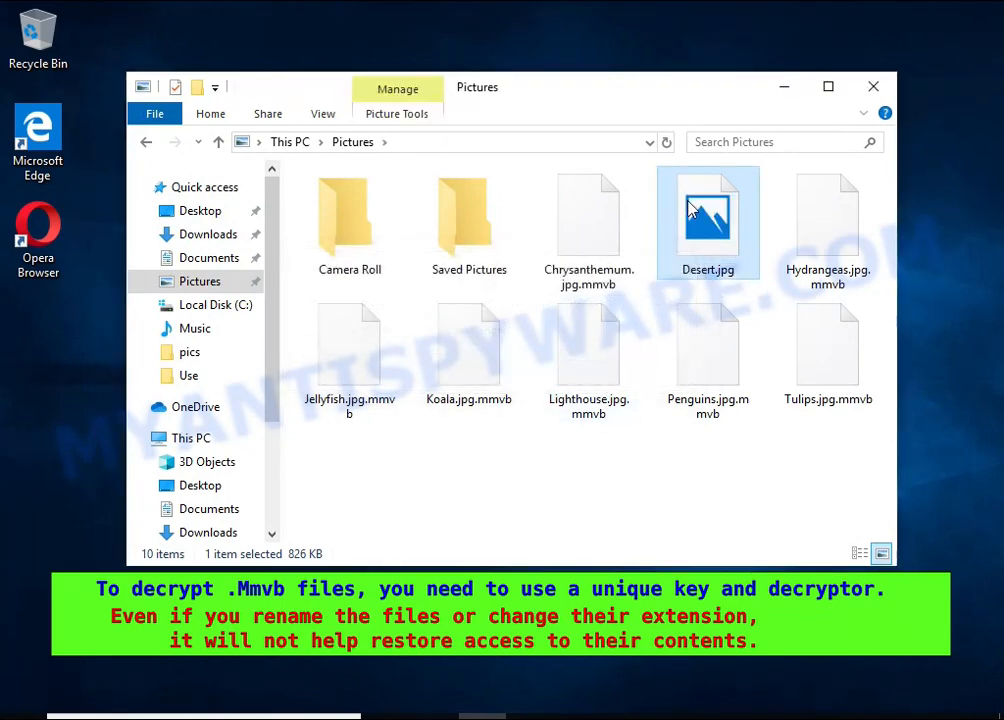
Try to view Desert.jpg and close the Photos window
double_click(694, 208)
double_click(476, 301)
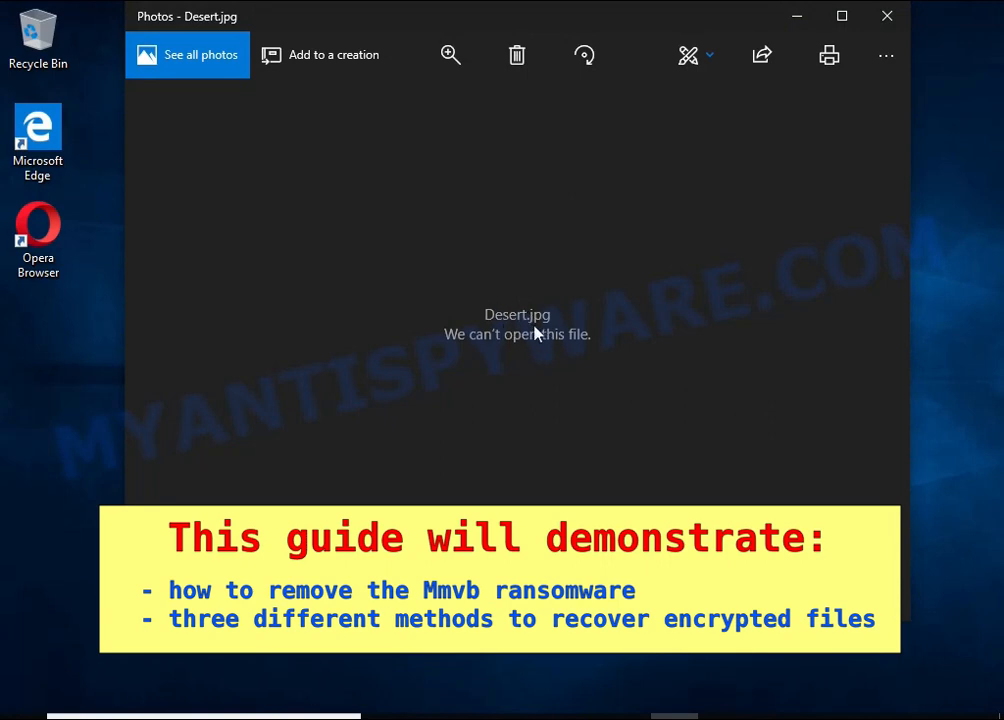
left_click(886, 17)
Read the ransom note _readme.txt on Local Disk (C:), highlighting the line about encrypted files, and close the open windows
left_click(198, 305)
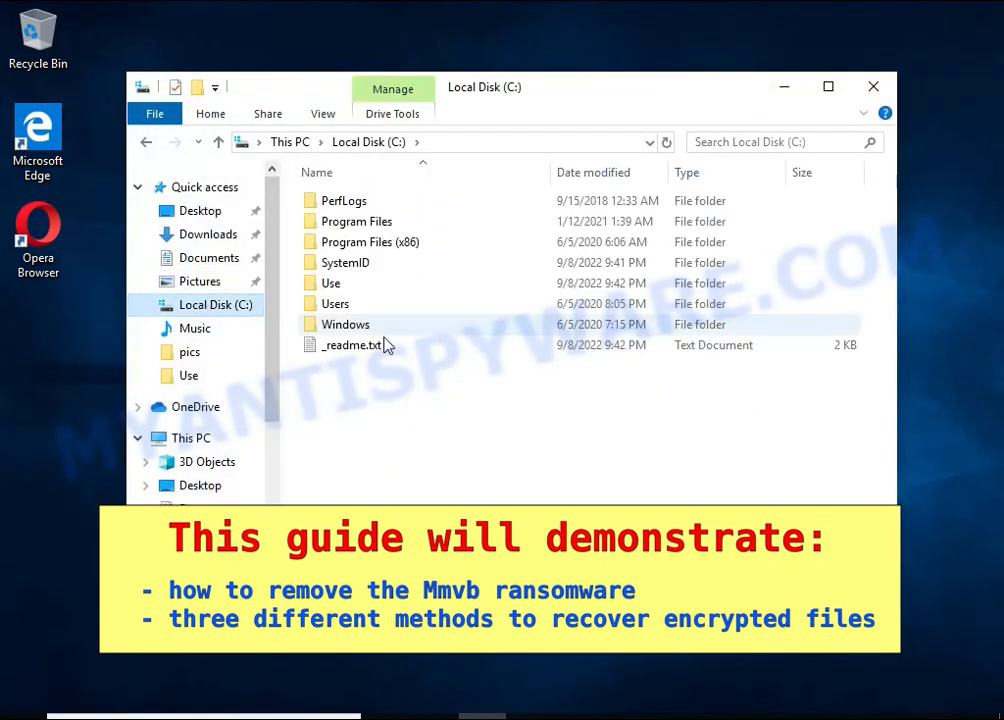
left_click(408, 347)
double_click(529, 350)
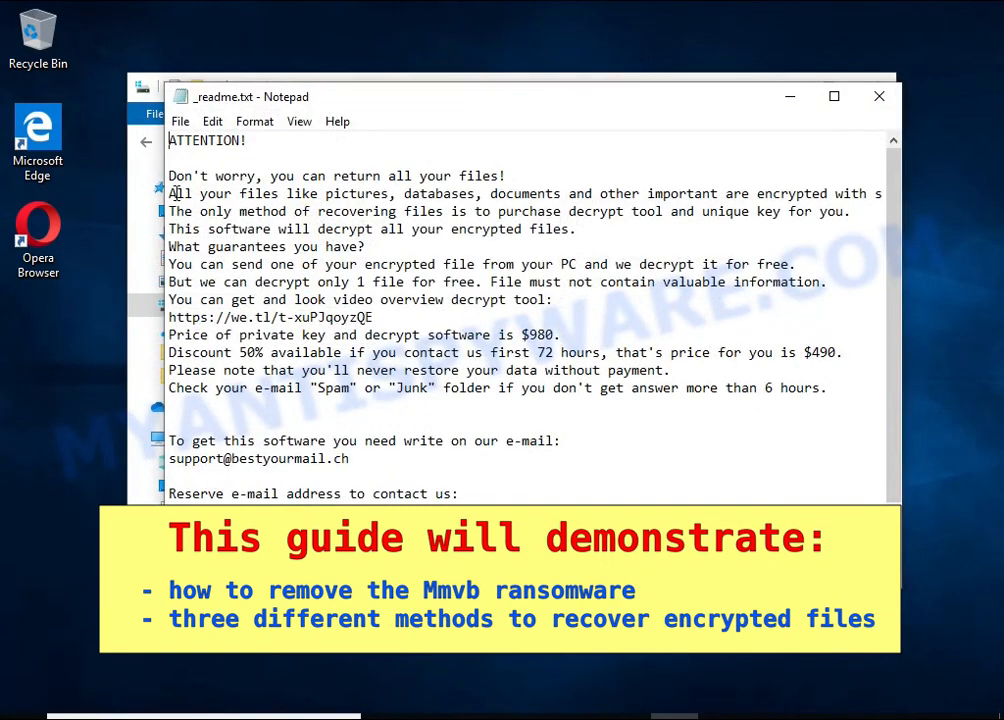
left_click_drag(175, 193, 833, 197)
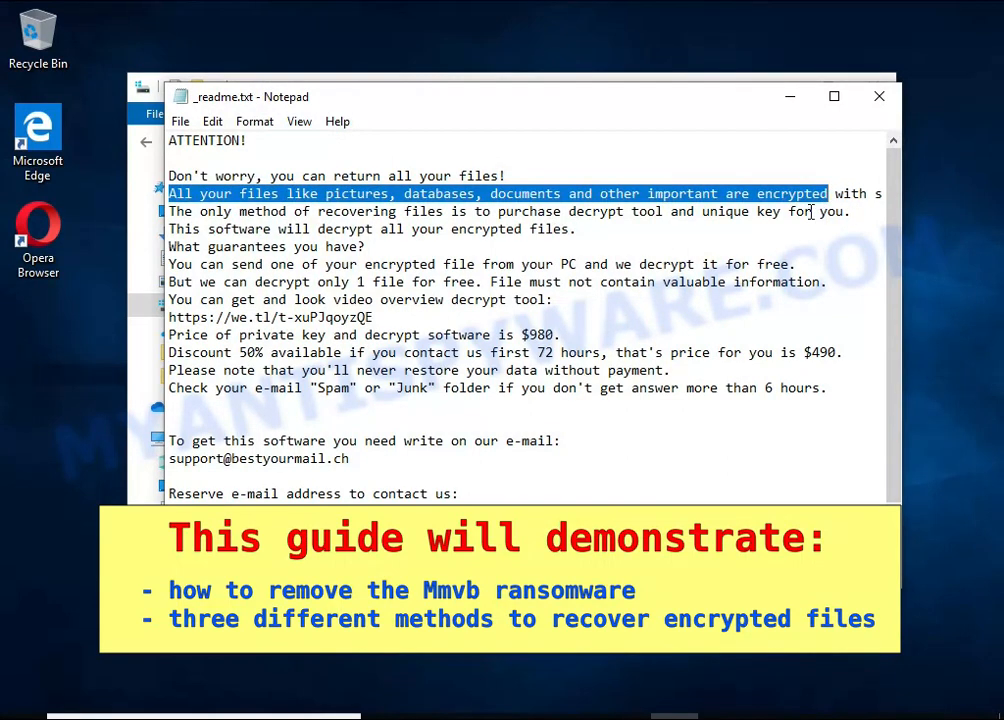
double_click(800, 198)
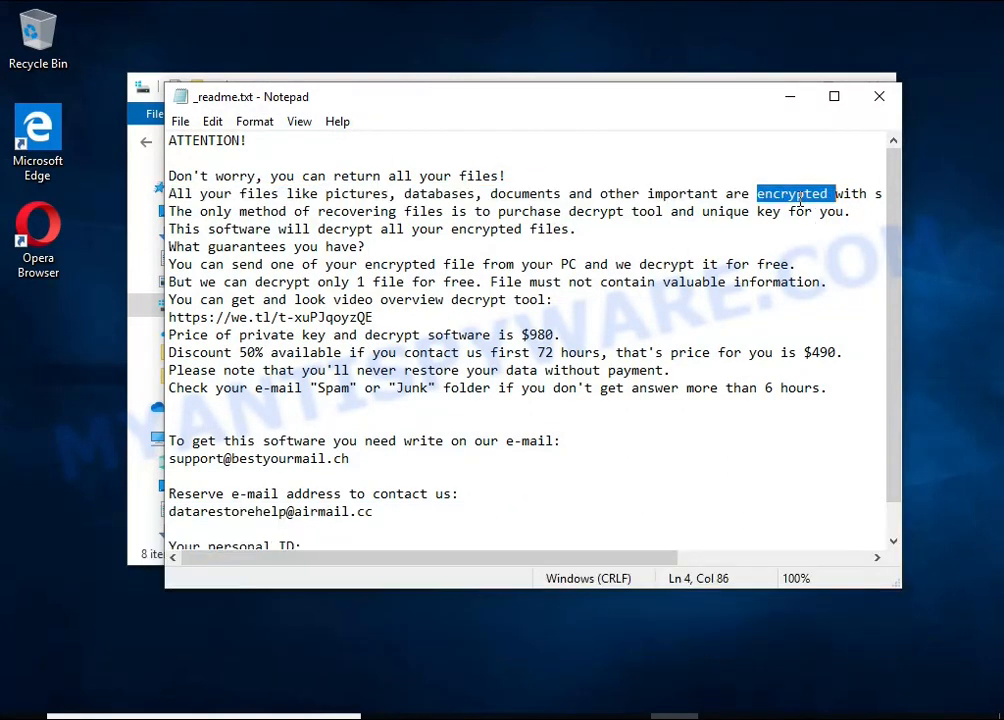
left_click(877, 93)
left_click(858, 83)
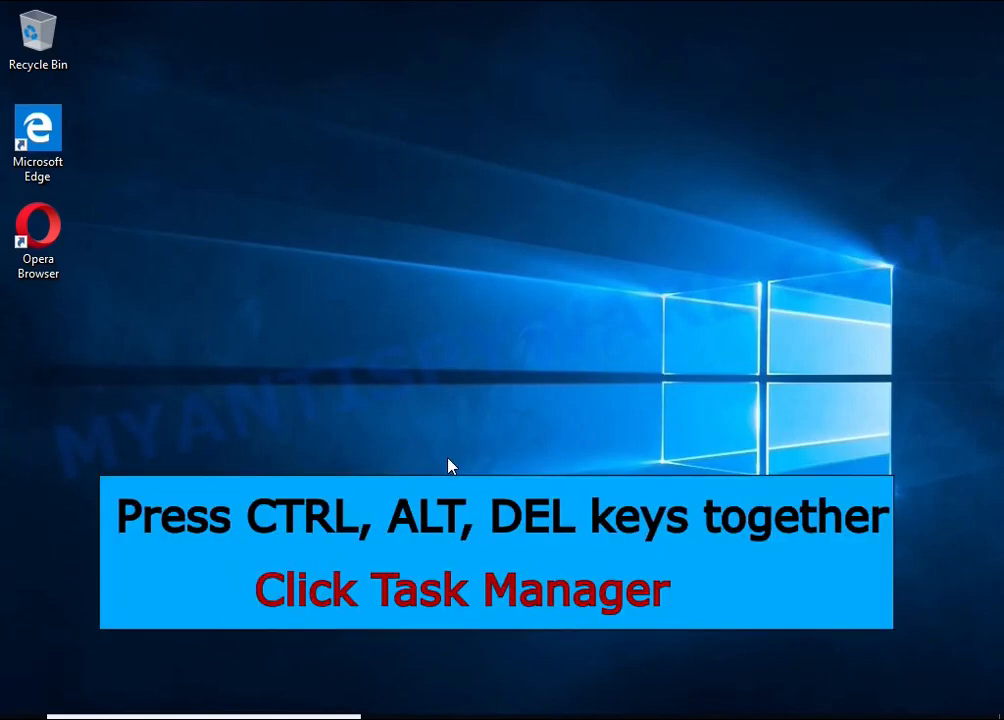
In Task Manager, end the DB07.exe (32 bit) background process and check the remaining processes
key("ctrl+alt+Delete")
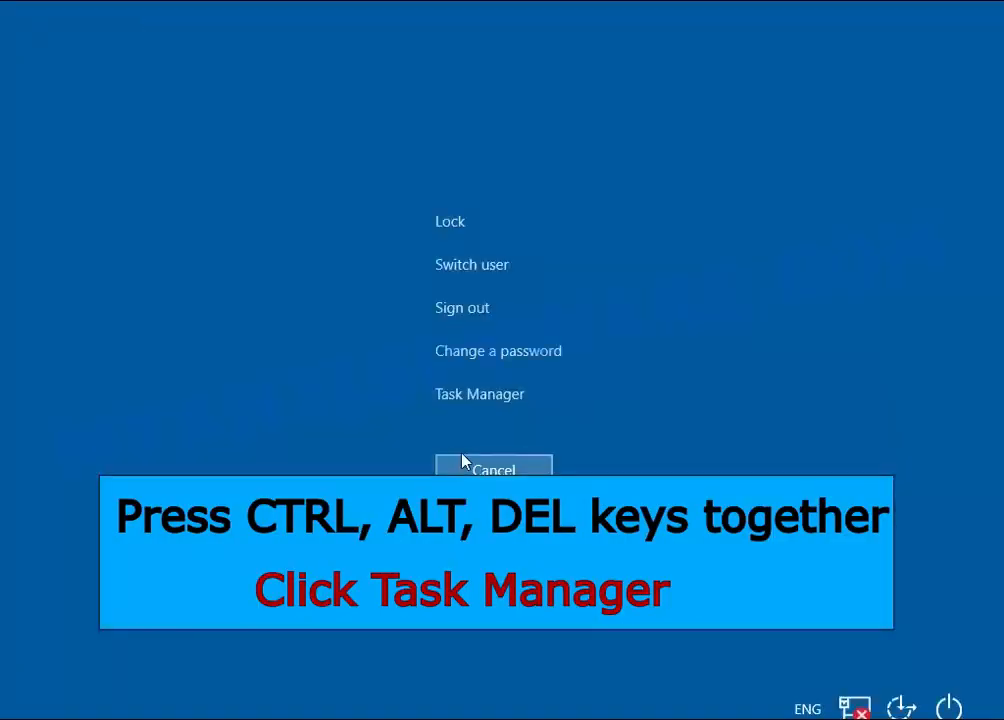
left_click(513, 400)
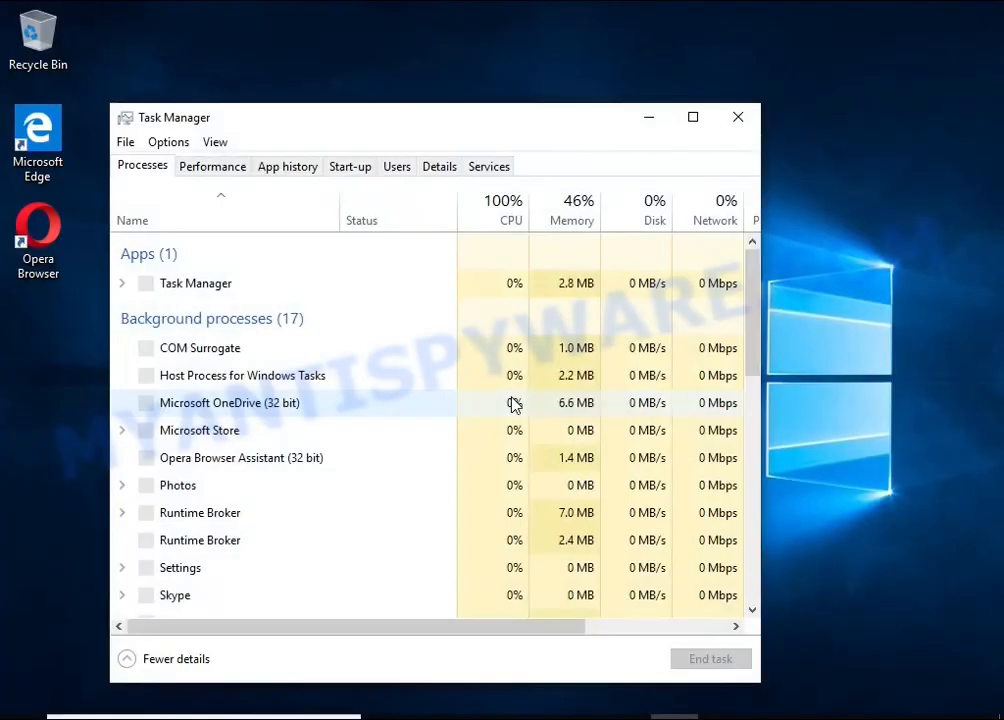
scroll(372, 371, "down", 2)
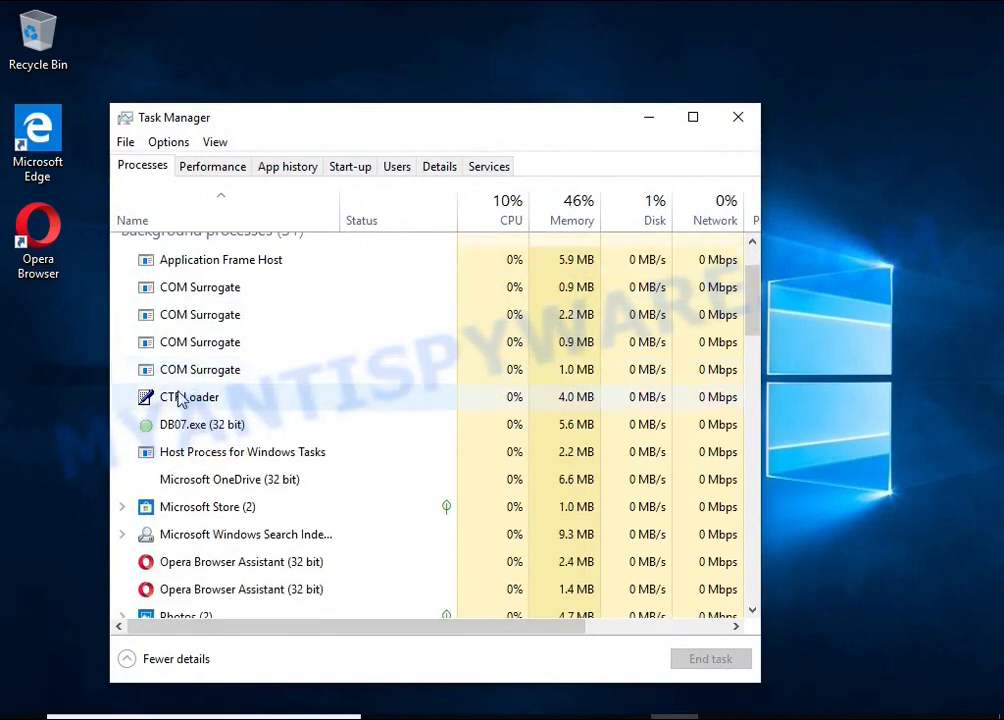
left_click(384, 430)
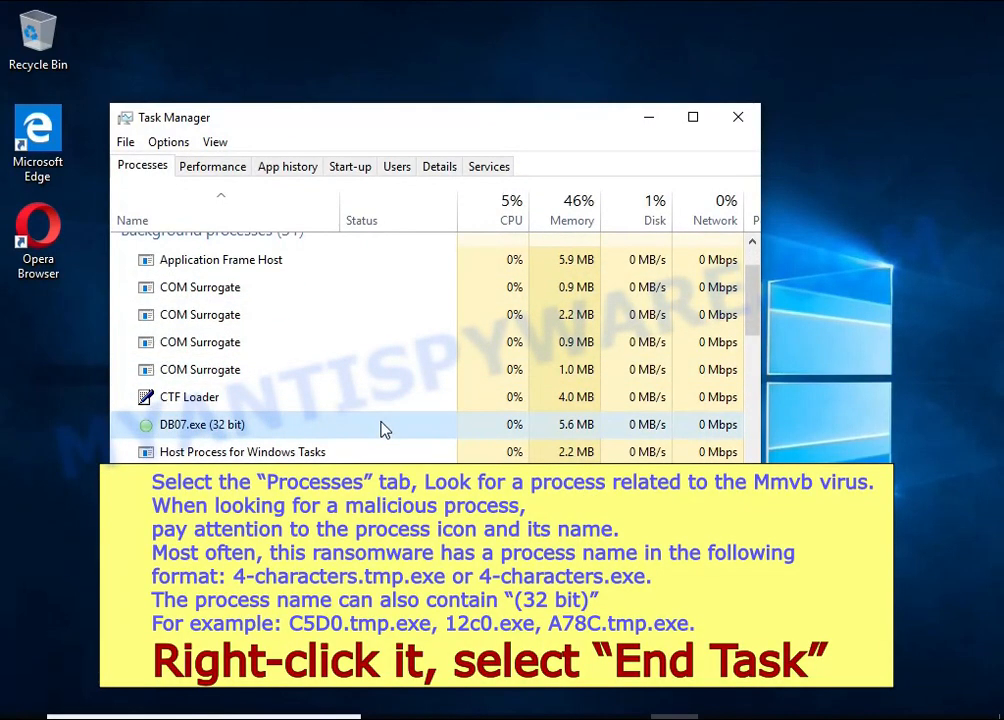
right_click(390, 437)
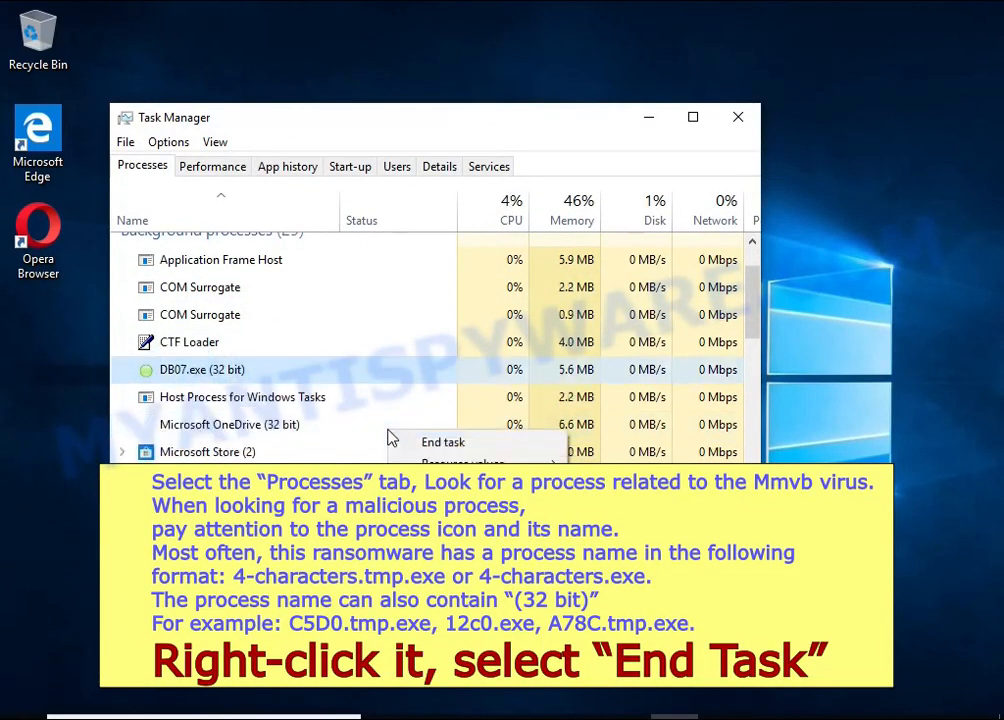
left_click(511, 443)
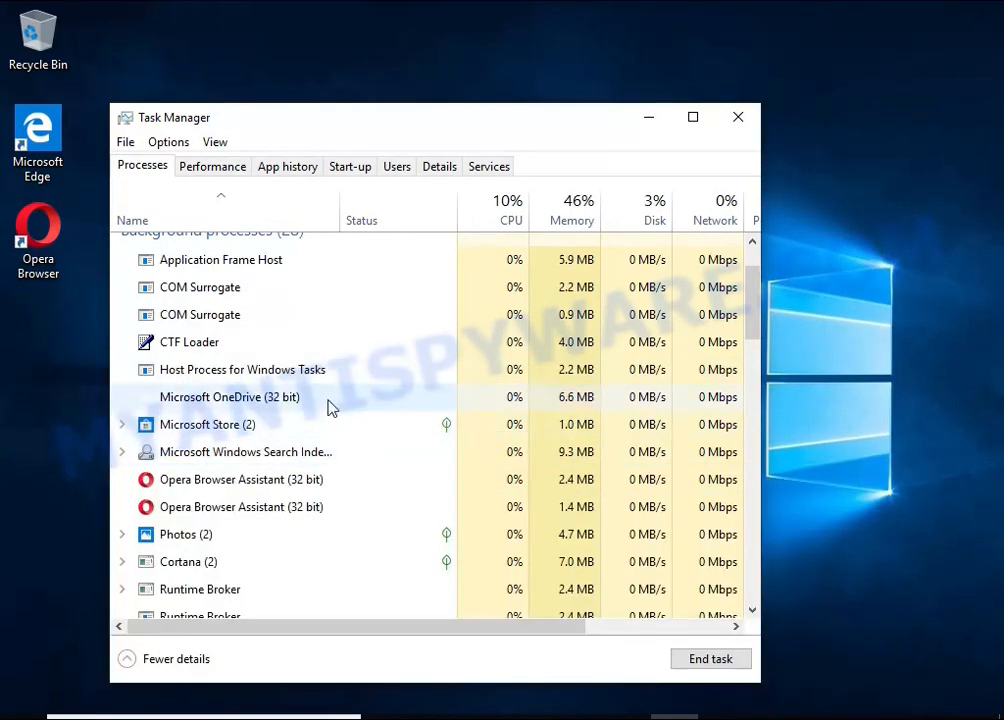
scroll(308, 404, "down", 2)
scroll(308, 404, "down", 7)
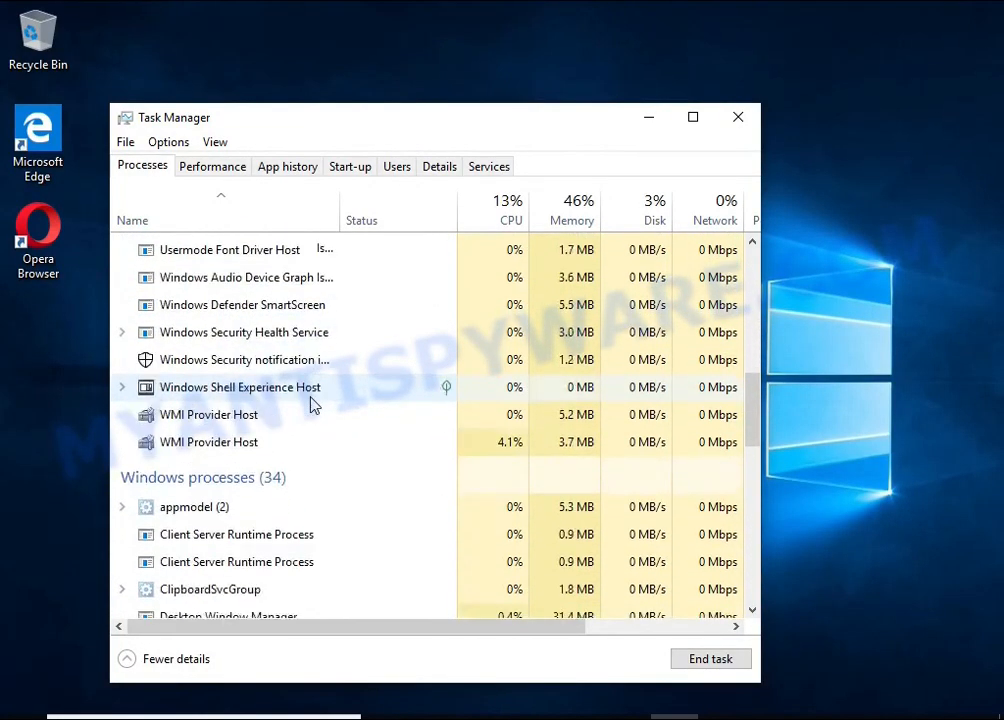
scroll(305, 397, "down", 10)
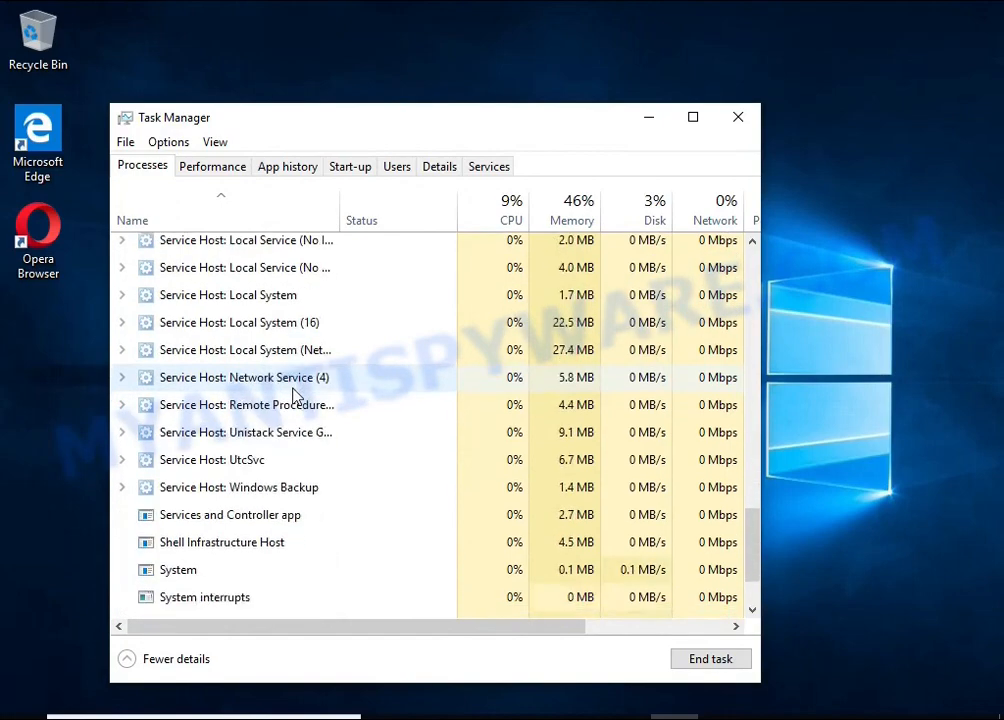
scroll(298, 392, "up", 7)
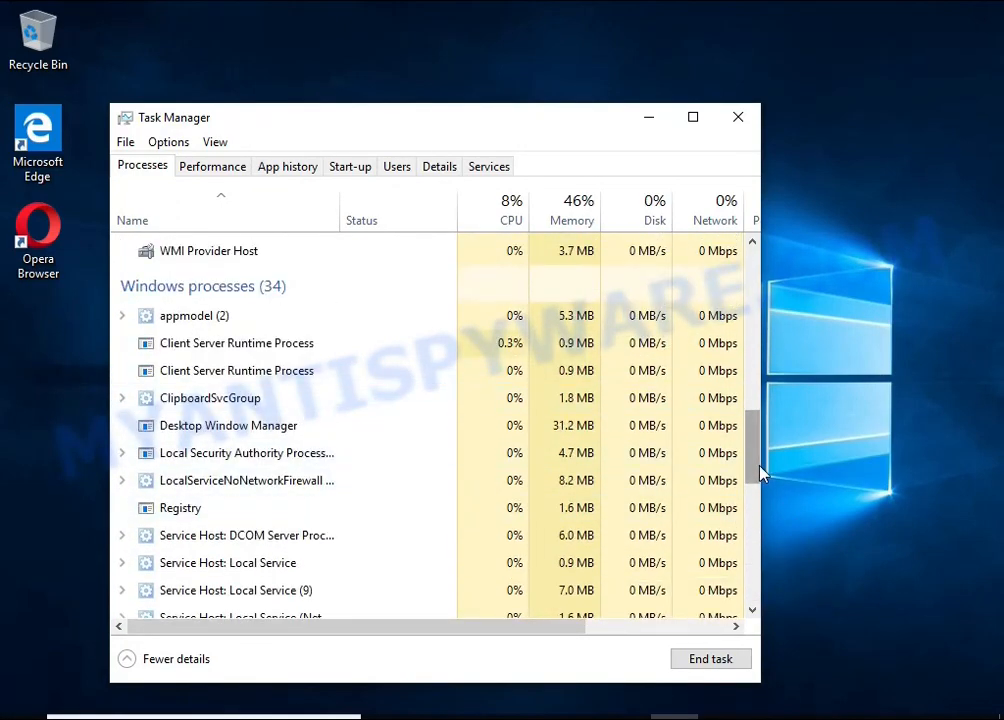
left_click_drag(762, 470, 765, 270)
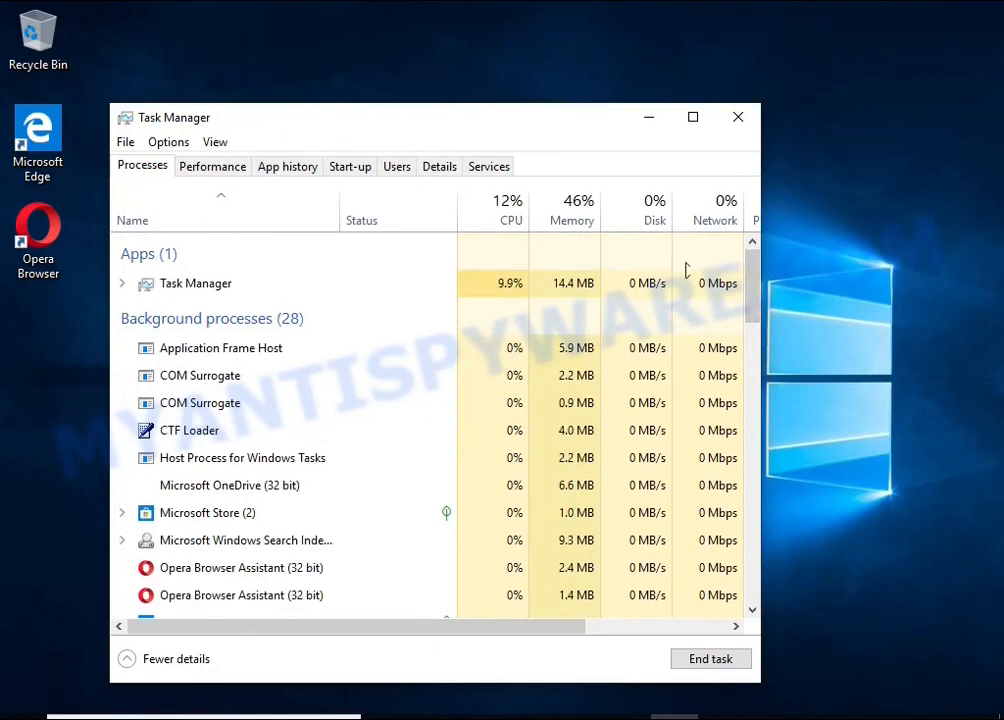
Disable DB07.exe as a start-up program and close Task Manager
left_click(350, 167)
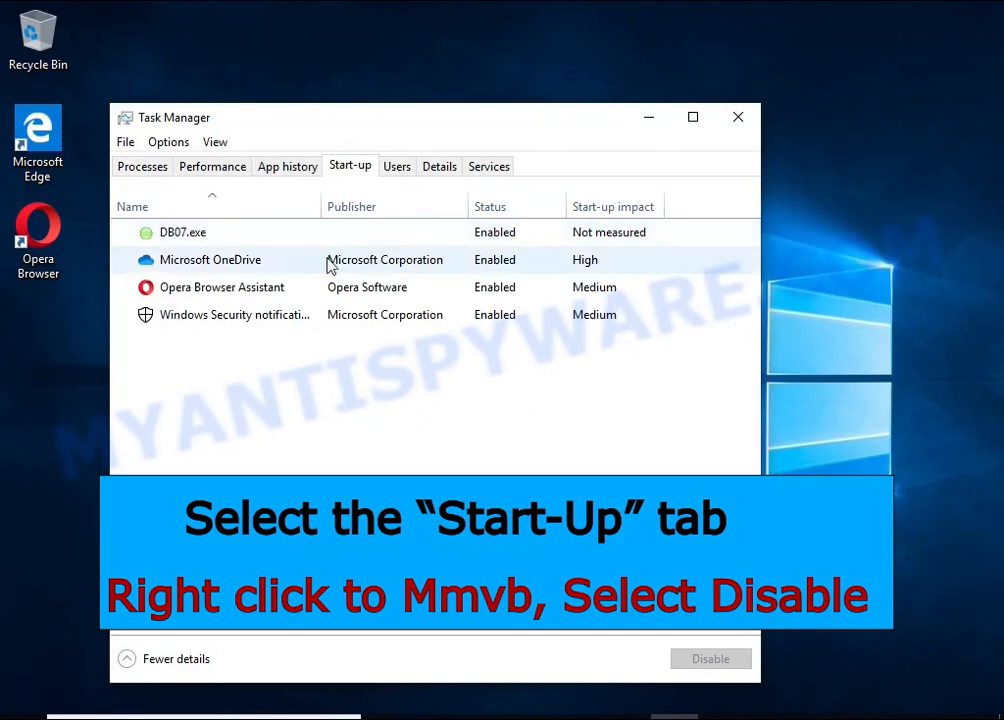
right_click(545, 243)
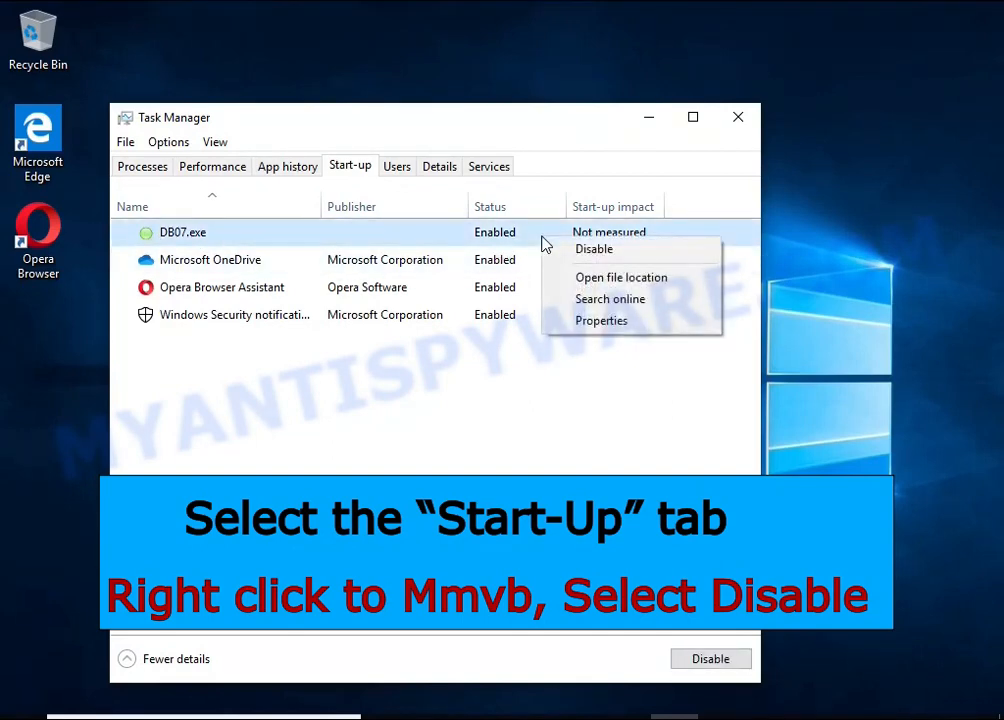
left_click(668, 255)
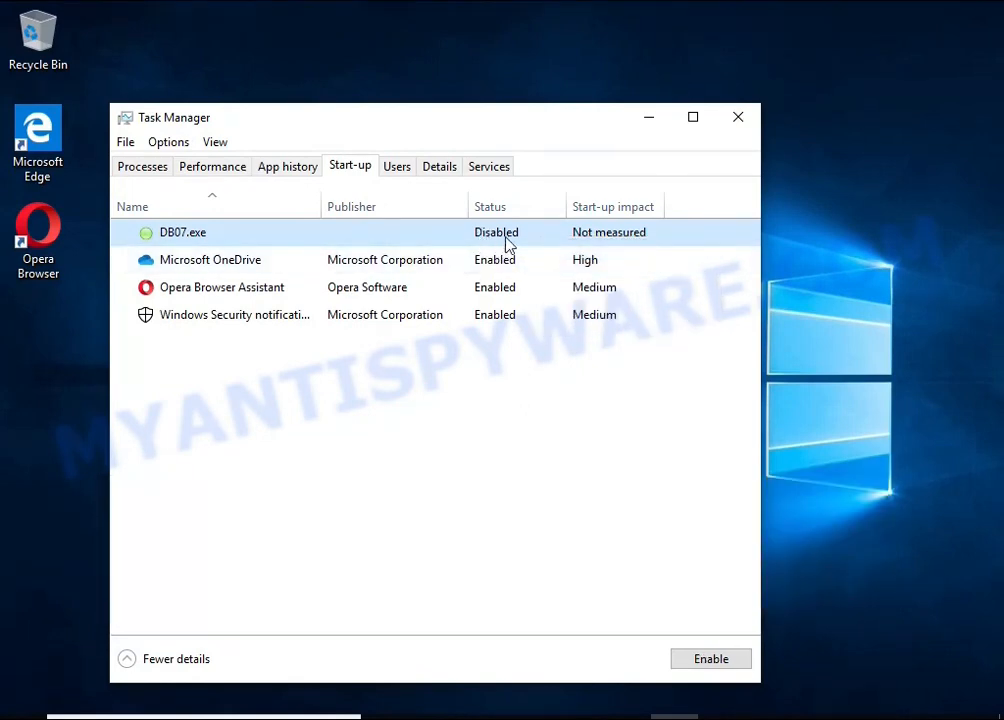
left_click(733, 123)
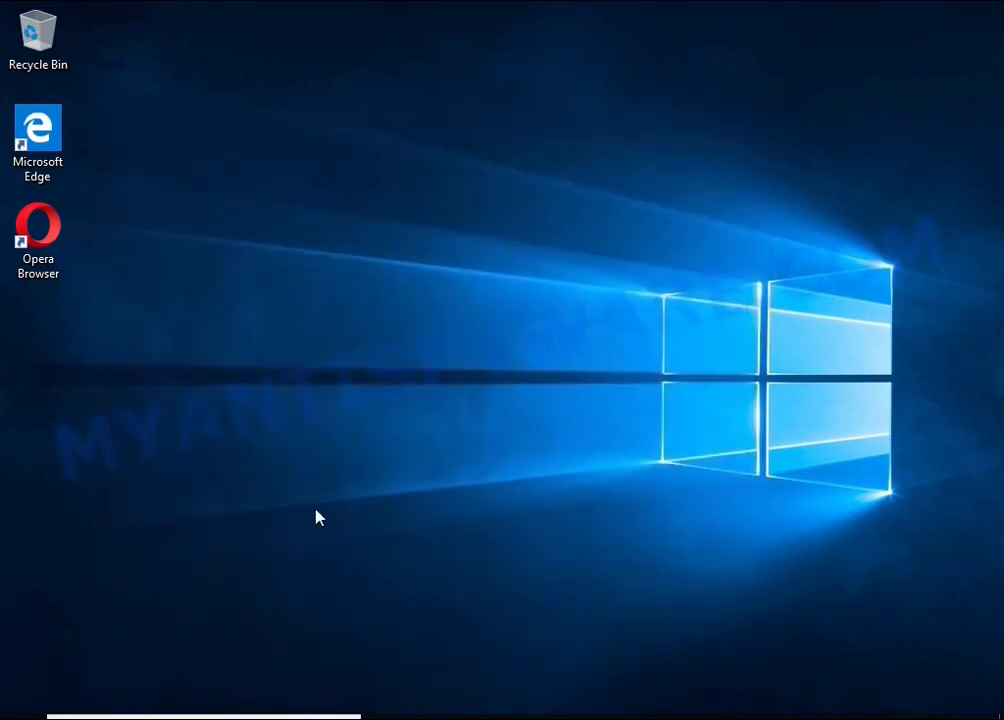
Search Windows for "task she", open Task Scheduler and reposition its window on the desktop
key("super+s")
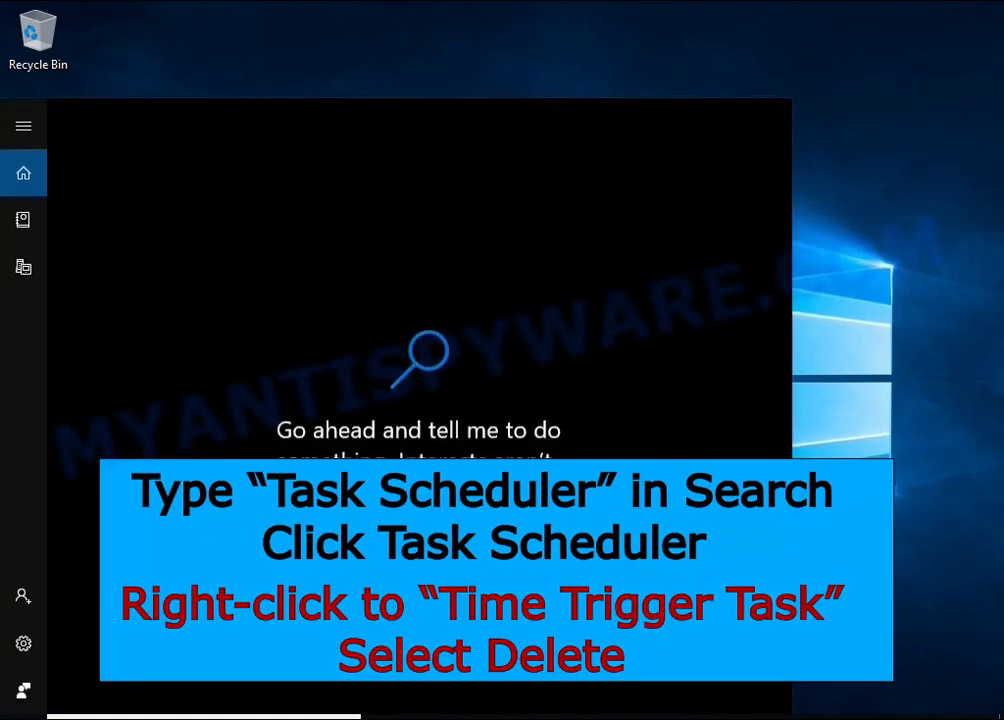
type("task she")
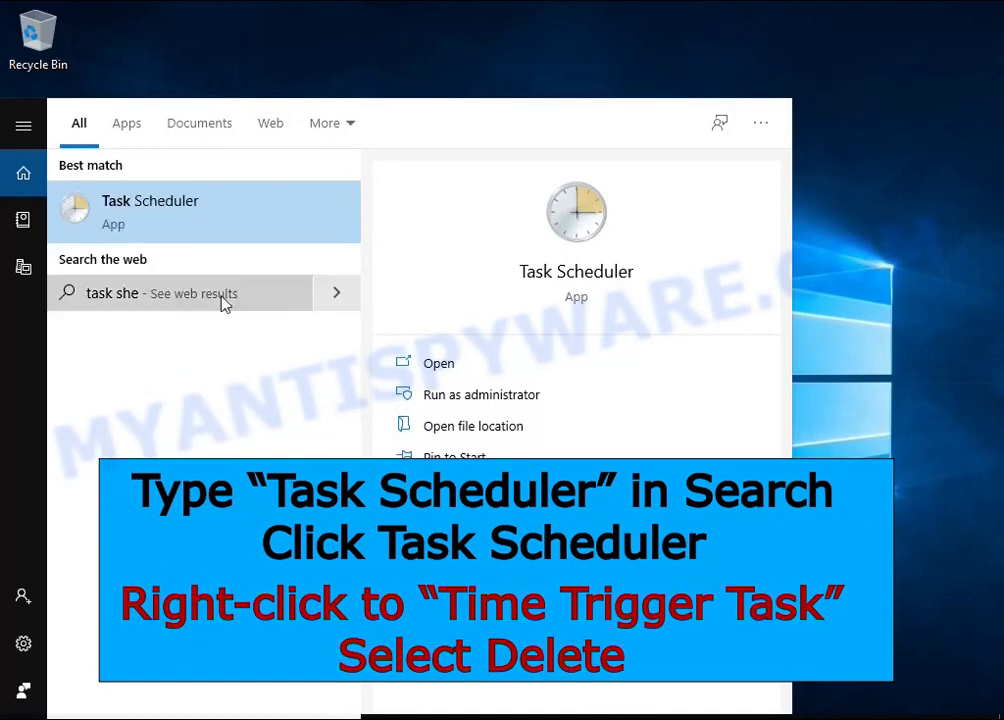
left_click(242, 228)
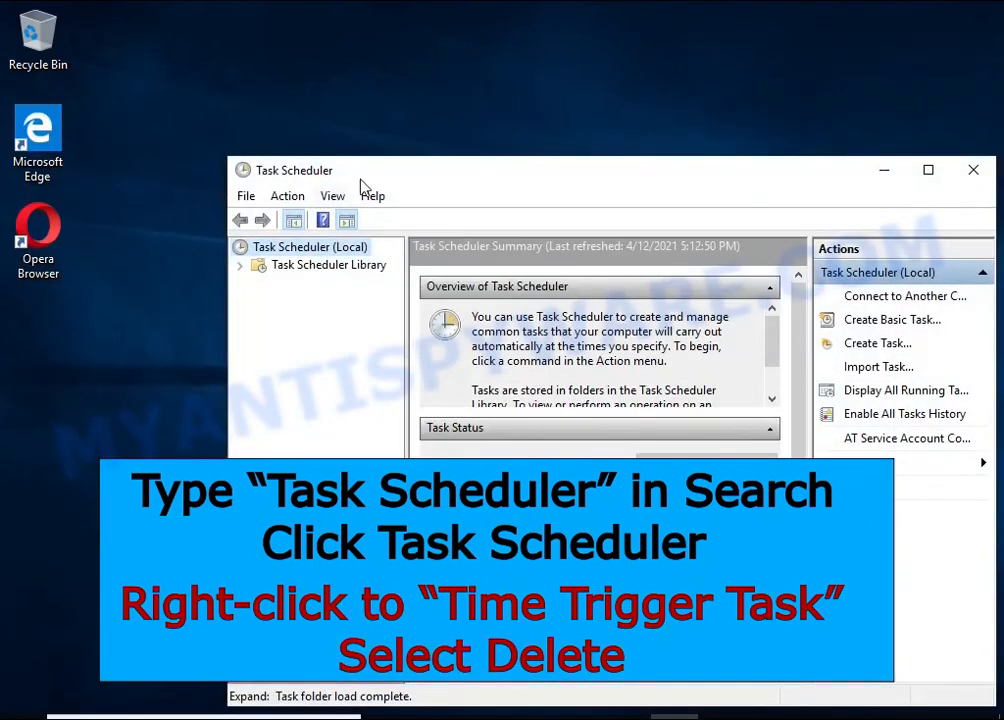
left_click_drag(361, 181, 300, 105)
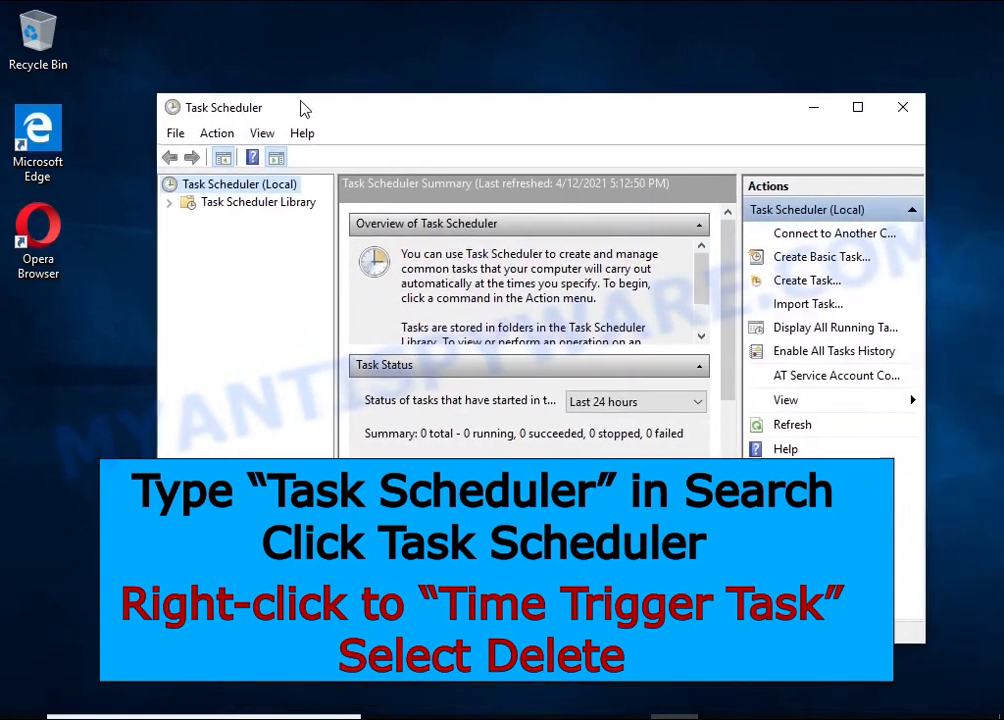
Delete Time Trigger Task from the Task Scheduler Library, confirm the deletion and close Task Scheduler
left_click(293, 202)
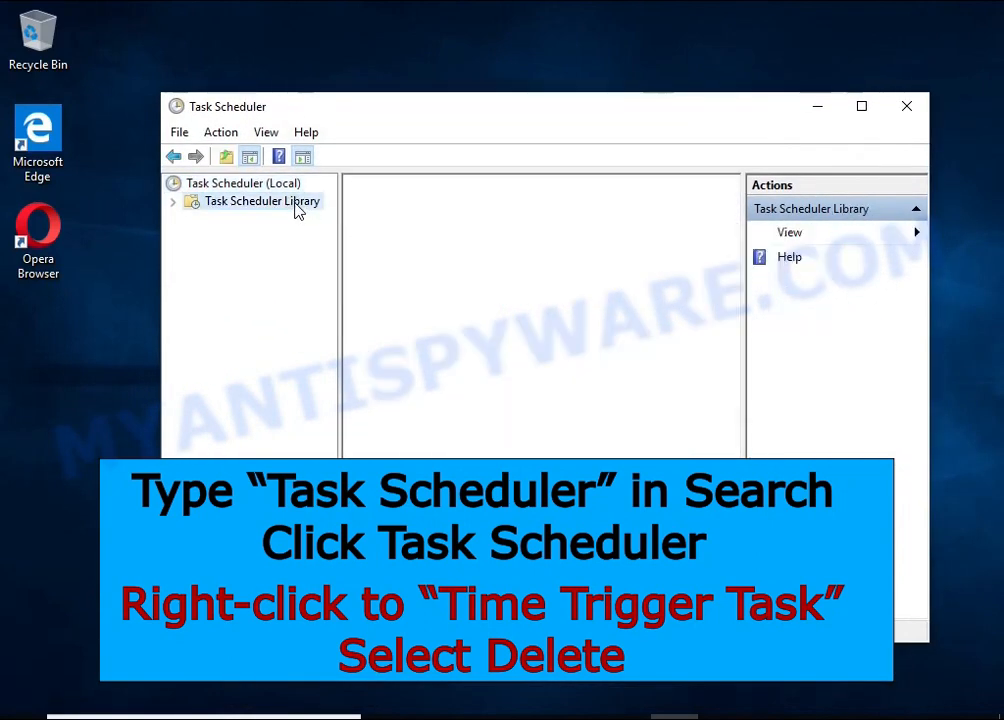
left_click(650, 270)
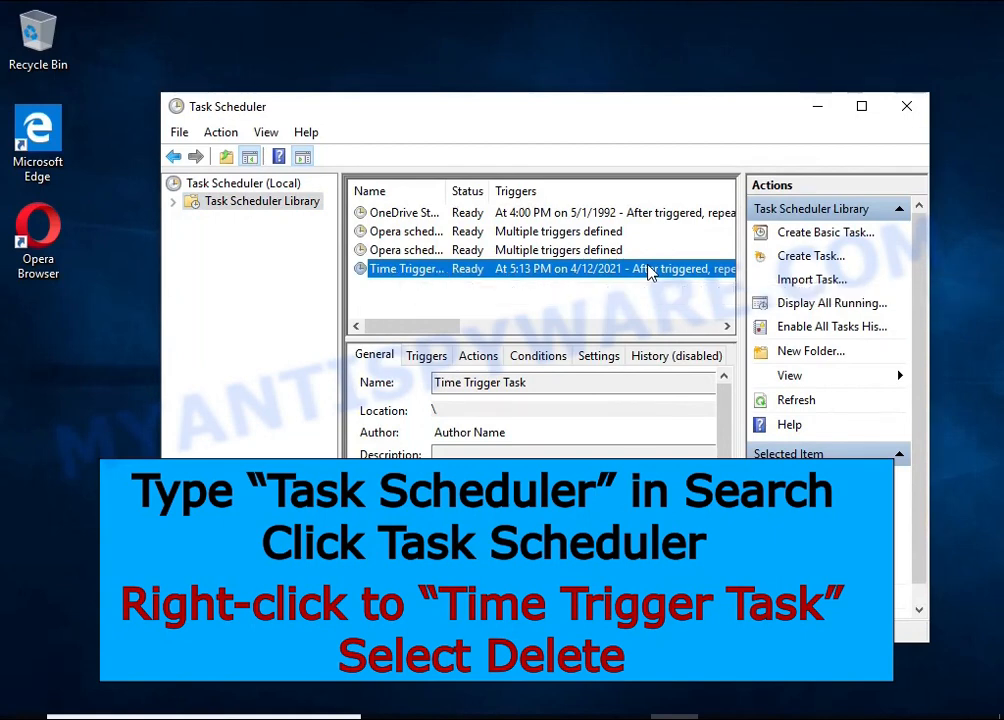
right_click(650, 270)
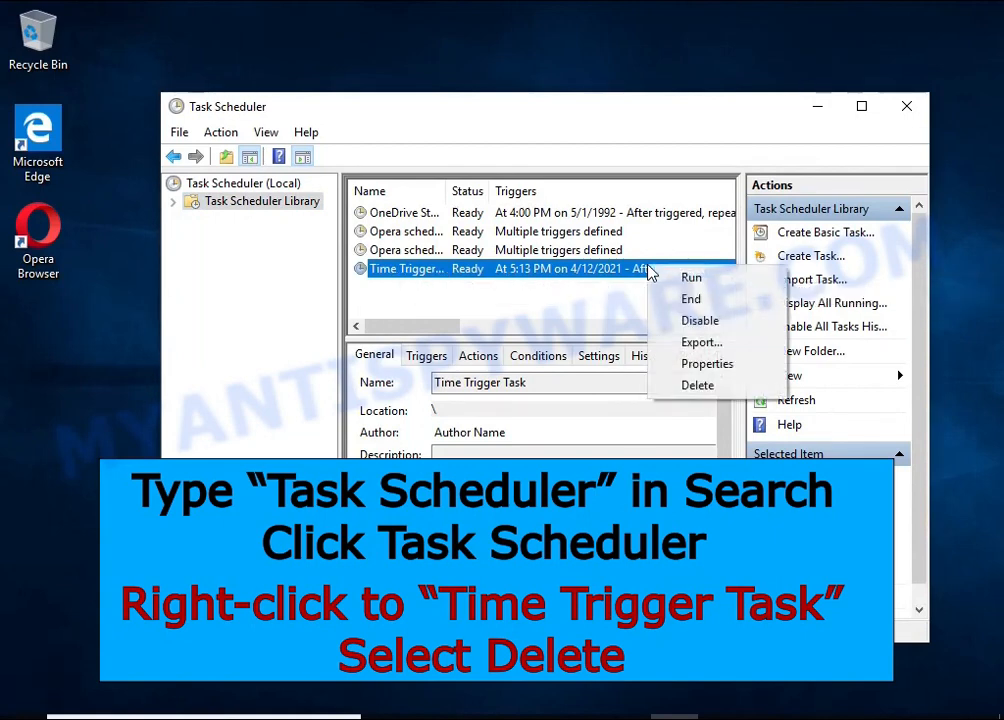
left_click(738, 390)
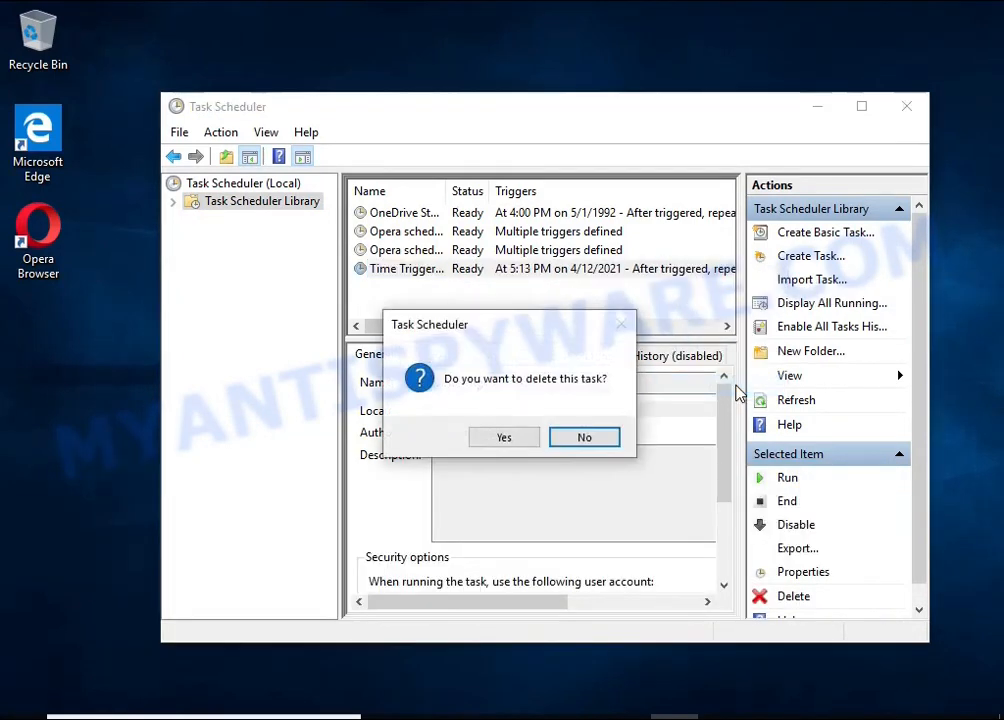
left_click(506, 444)
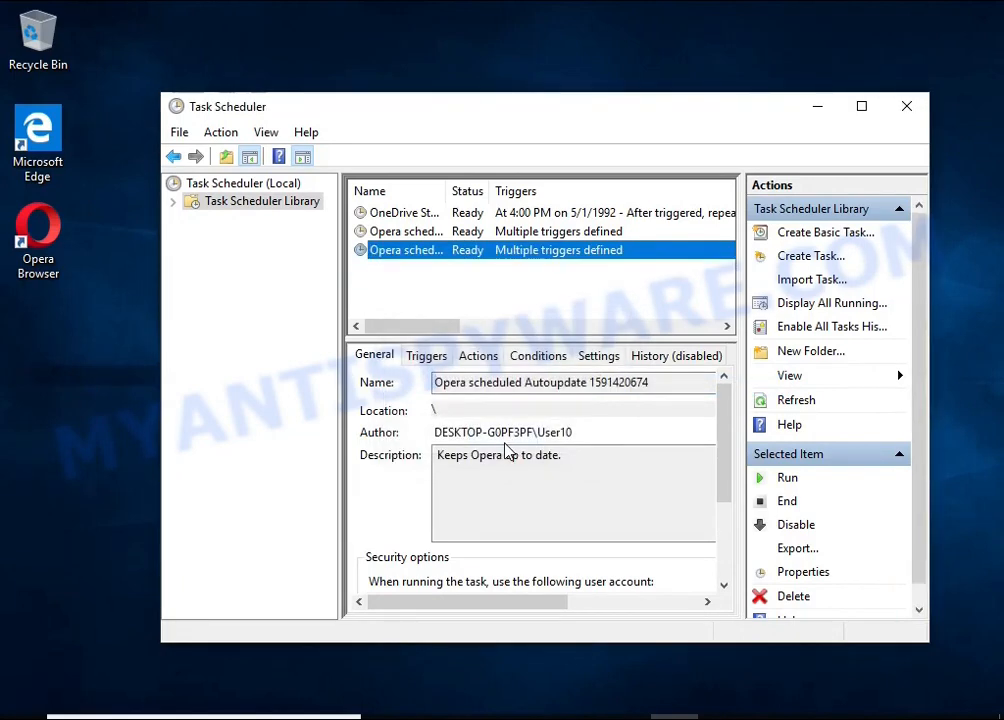
left_click(906, 110)
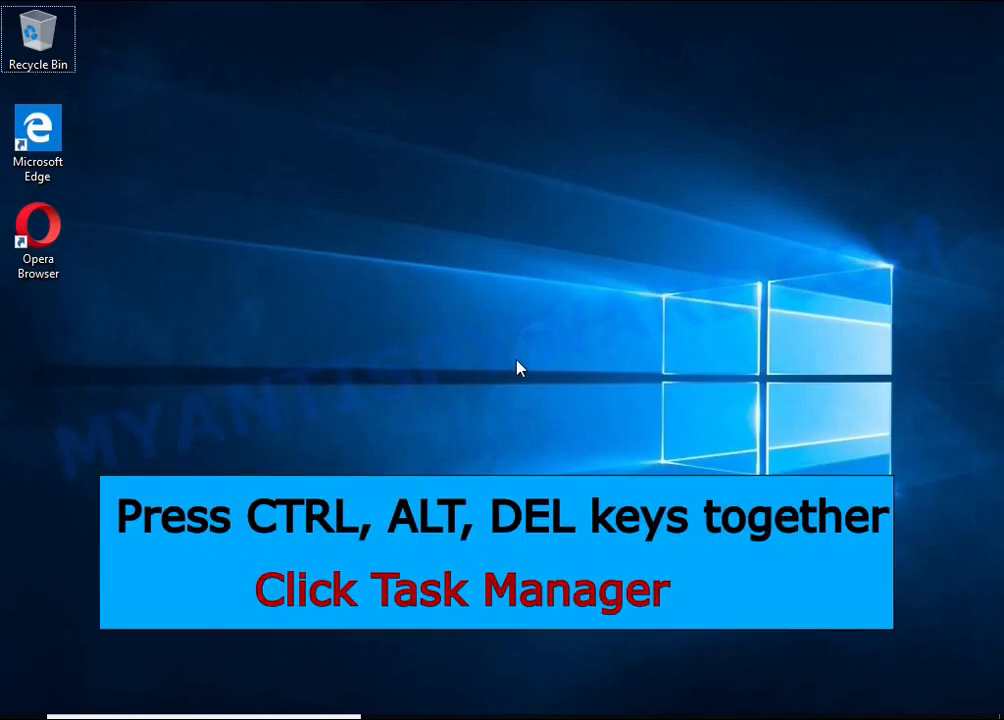
Open the file location of the DB07.exe start-up entry from Task Manager, then close Task Manager
key("ctrl+alt+Delete")
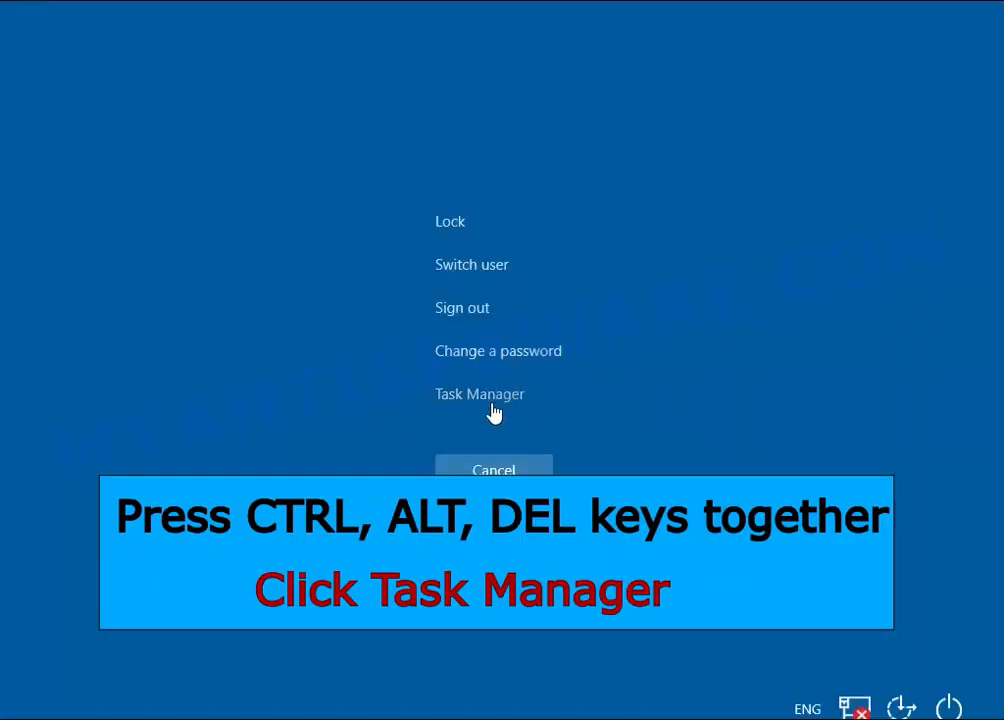
left_click(488, 396)
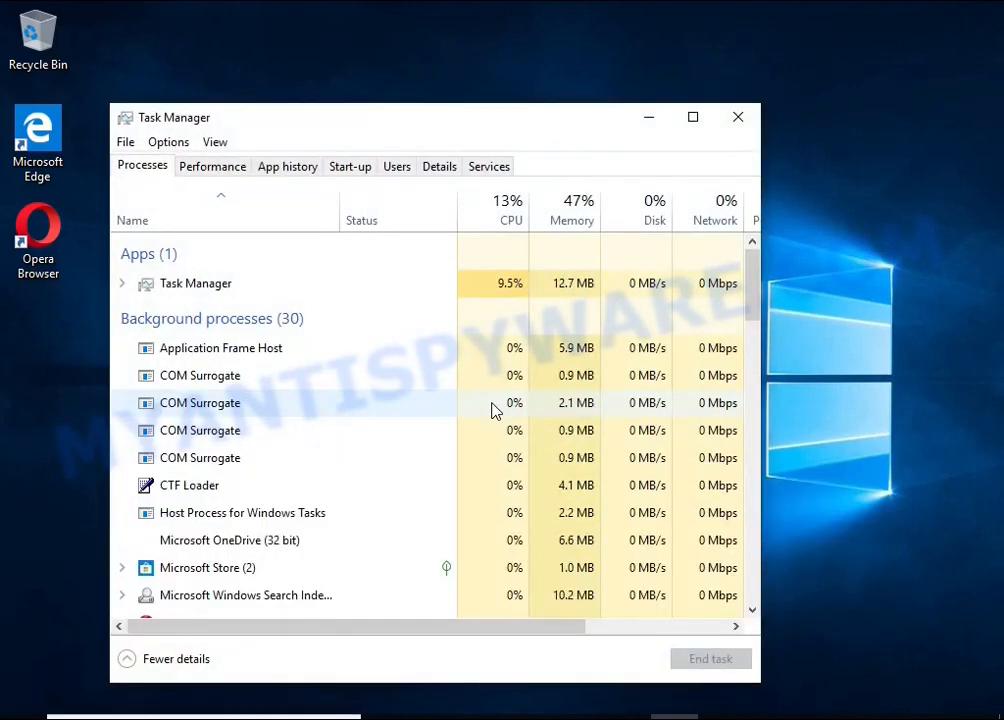
left_click(352, 167)
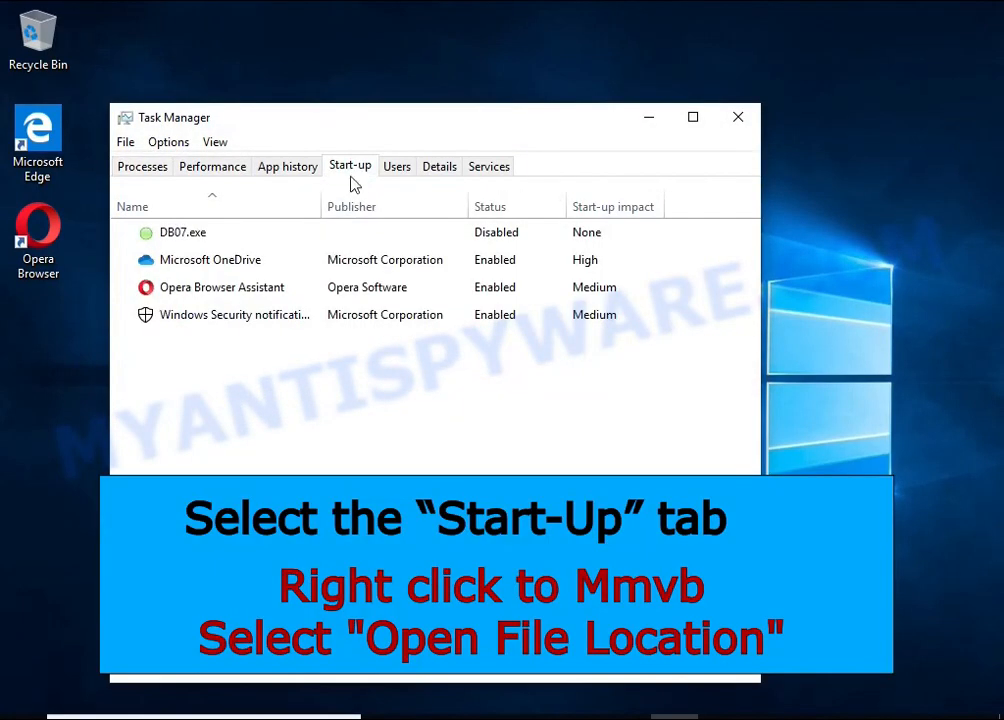
right_click(549, 233)
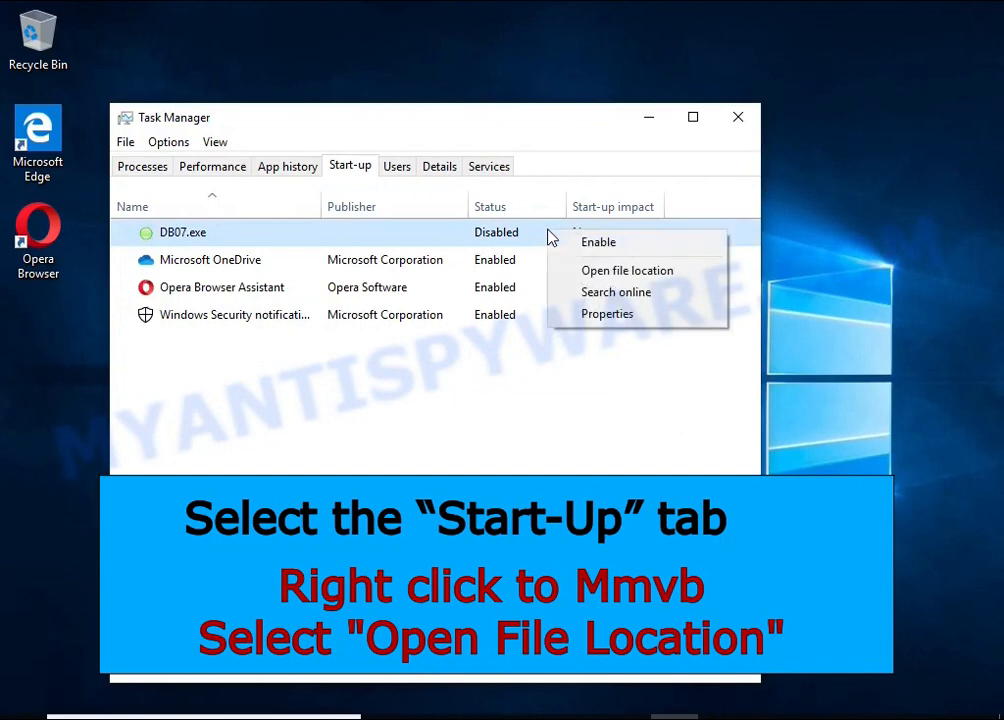
left_click(697, 281)
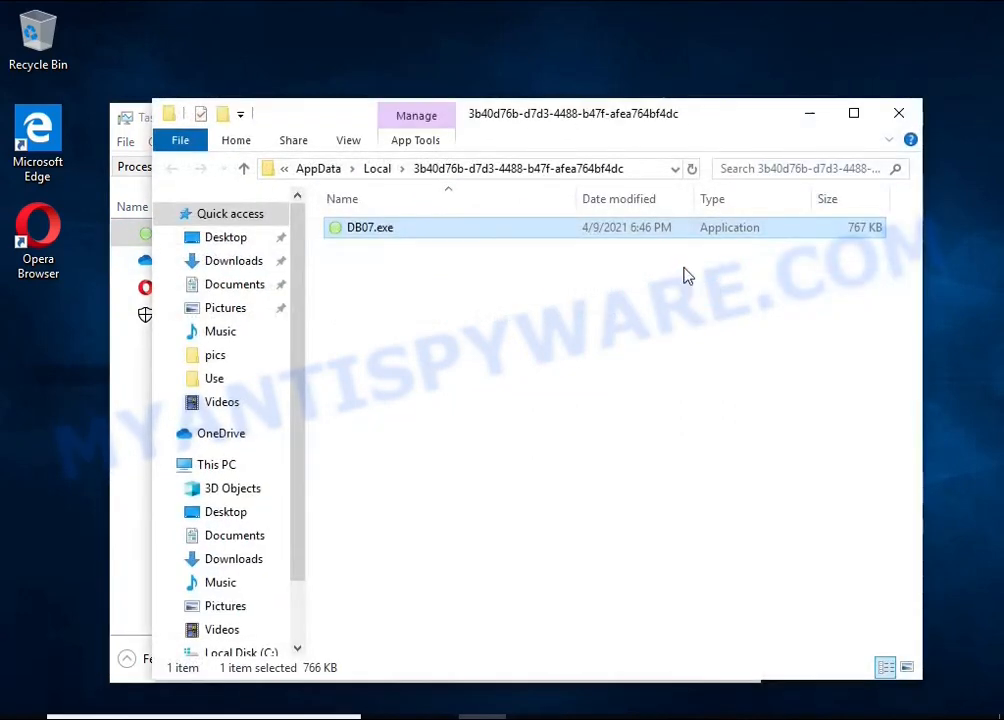
left_click(128, 418)
left_click(737, 115)
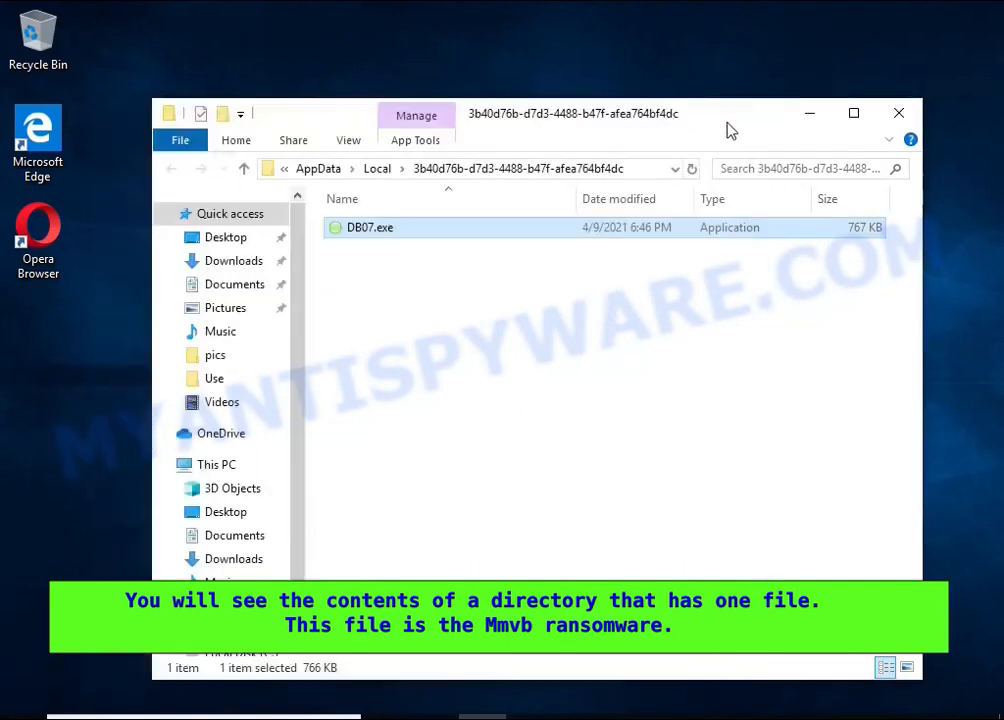
Try to delete DB07.exe from its AppData folder, retrying the operation before dismissing it
right_click(421, 231)
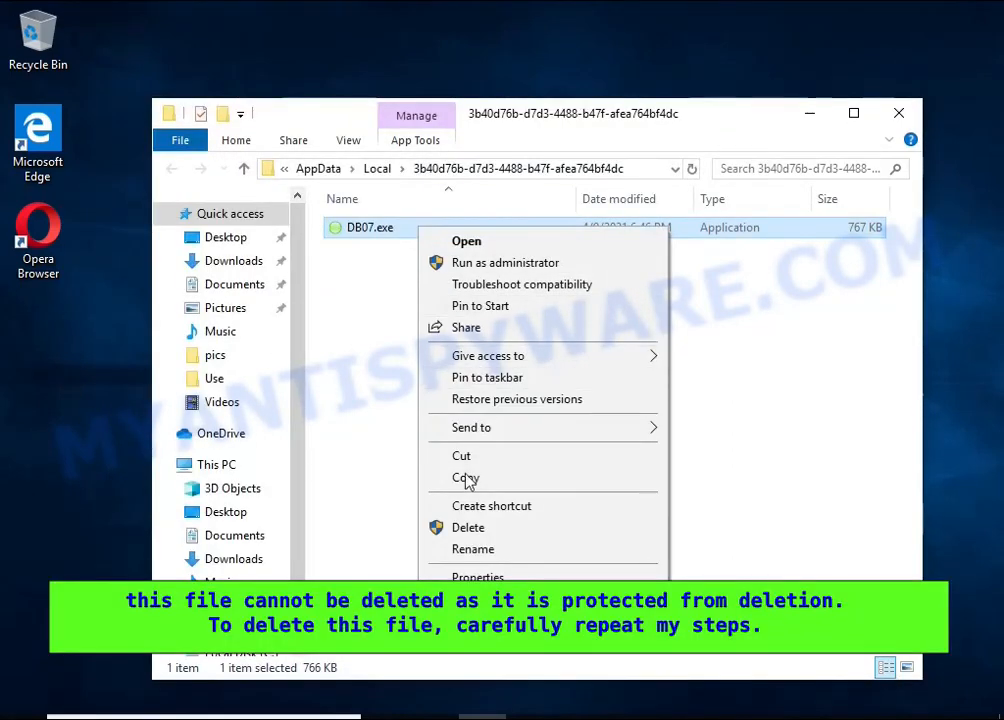
left_click(468, 528)
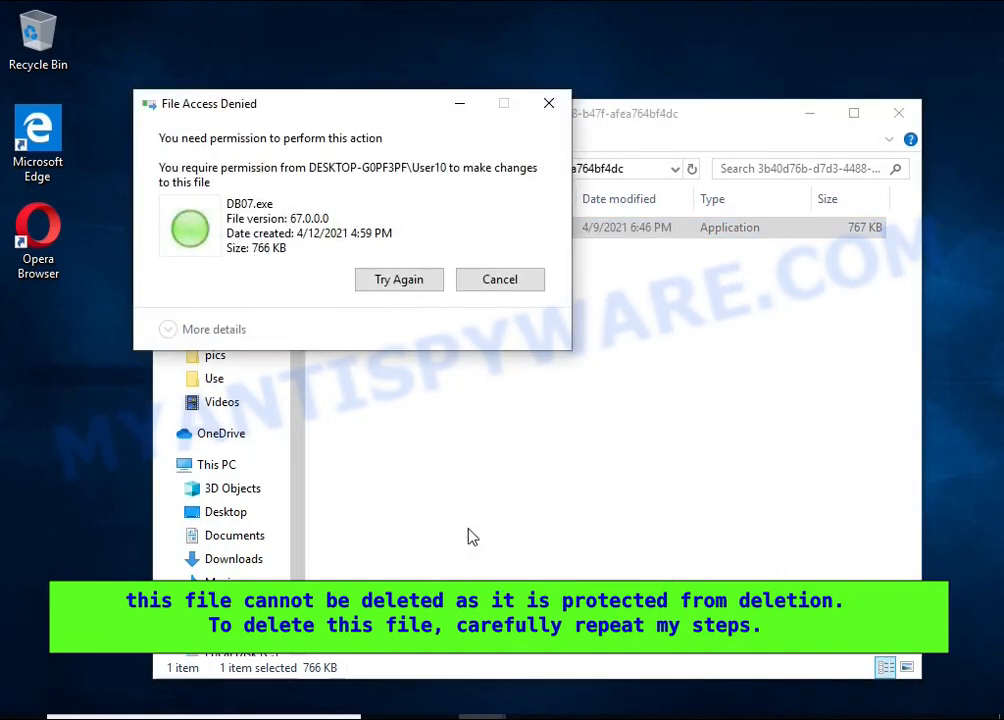
left_click(422, 285)
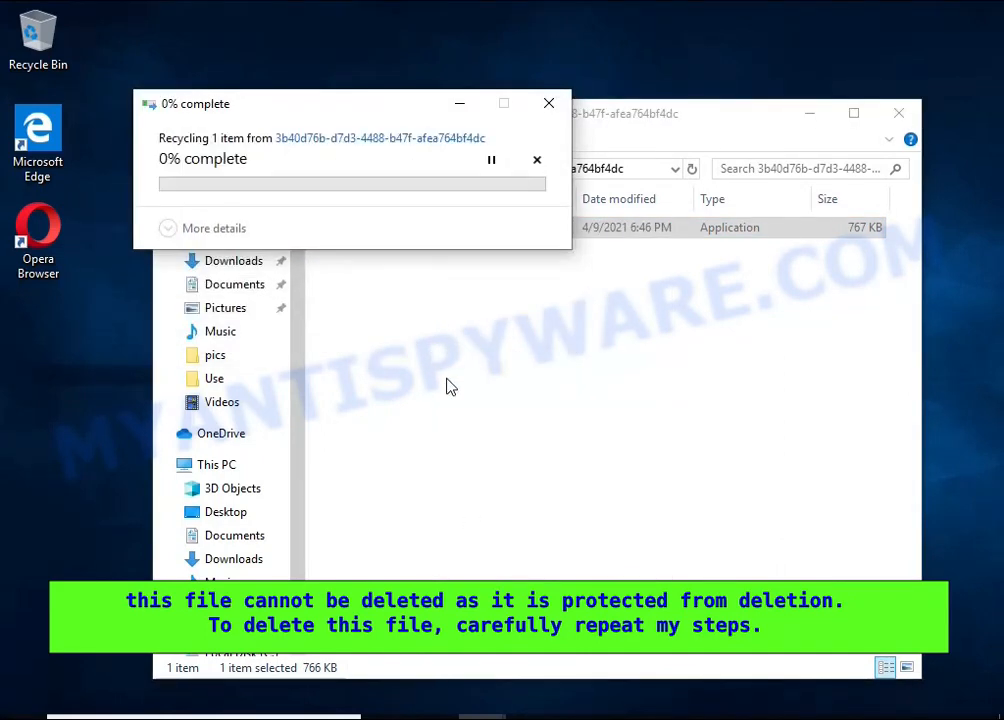
left_click(404, 283)
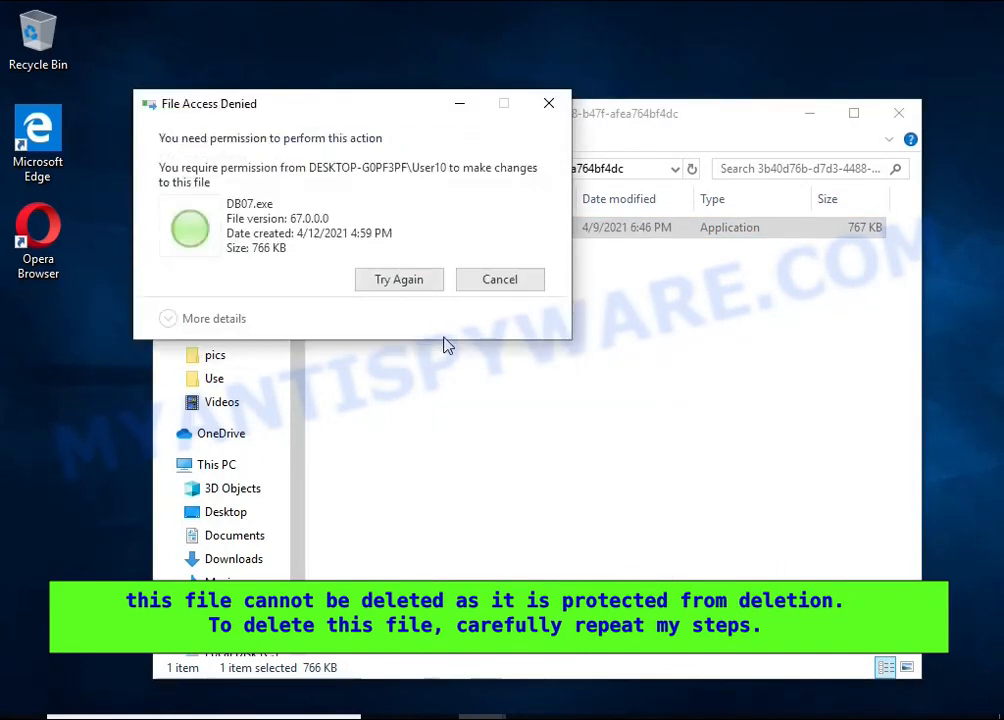
key("Escape")
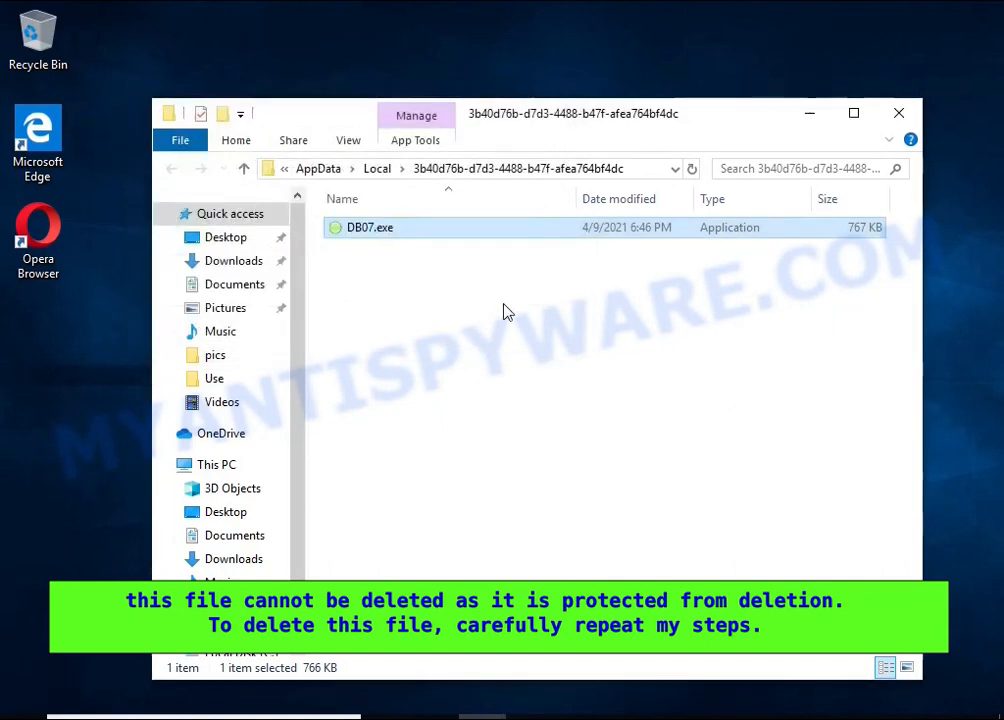
In the advanced security settings of DB07.exe, disable inheritance and convert the inherited permissions into explicit permissions
right_click(413, 241)
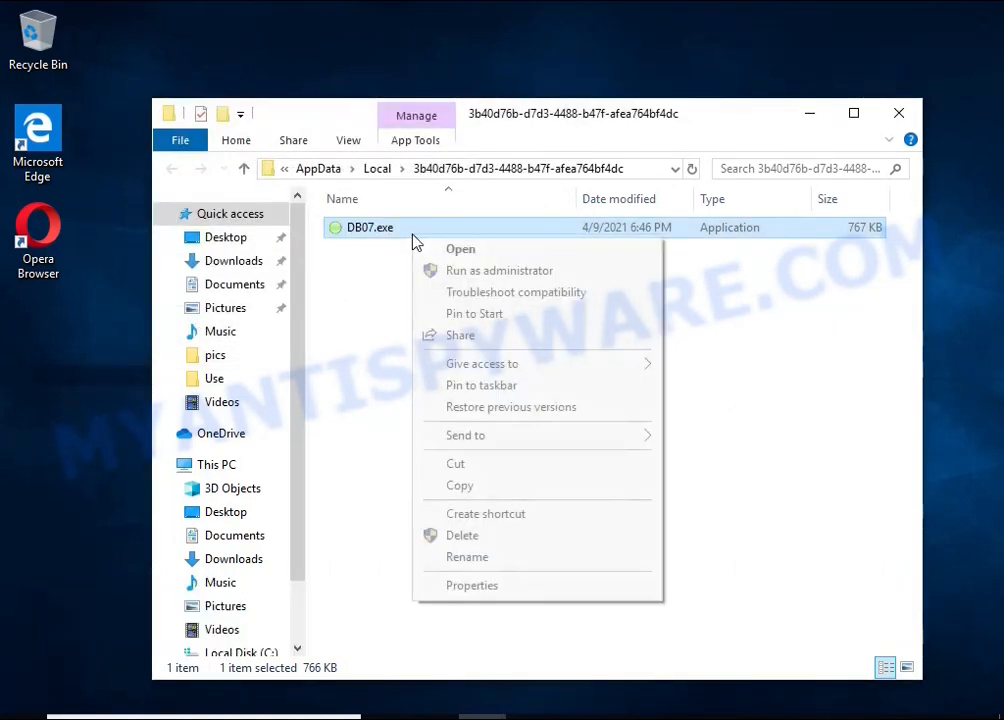
left_click(563, 588)
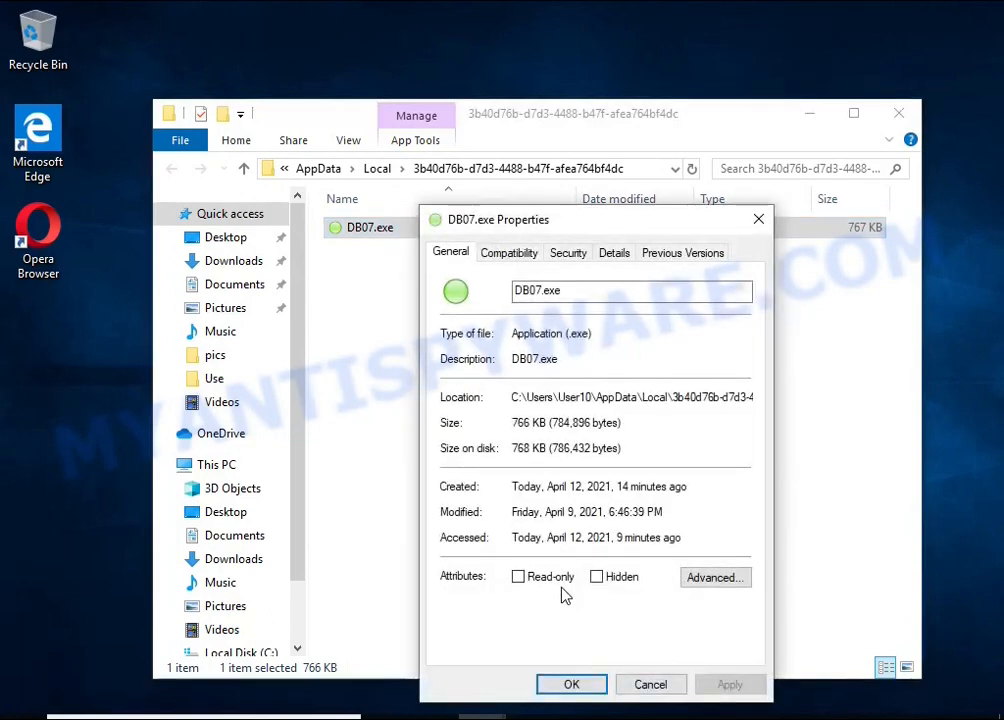
left_click(566, 252)
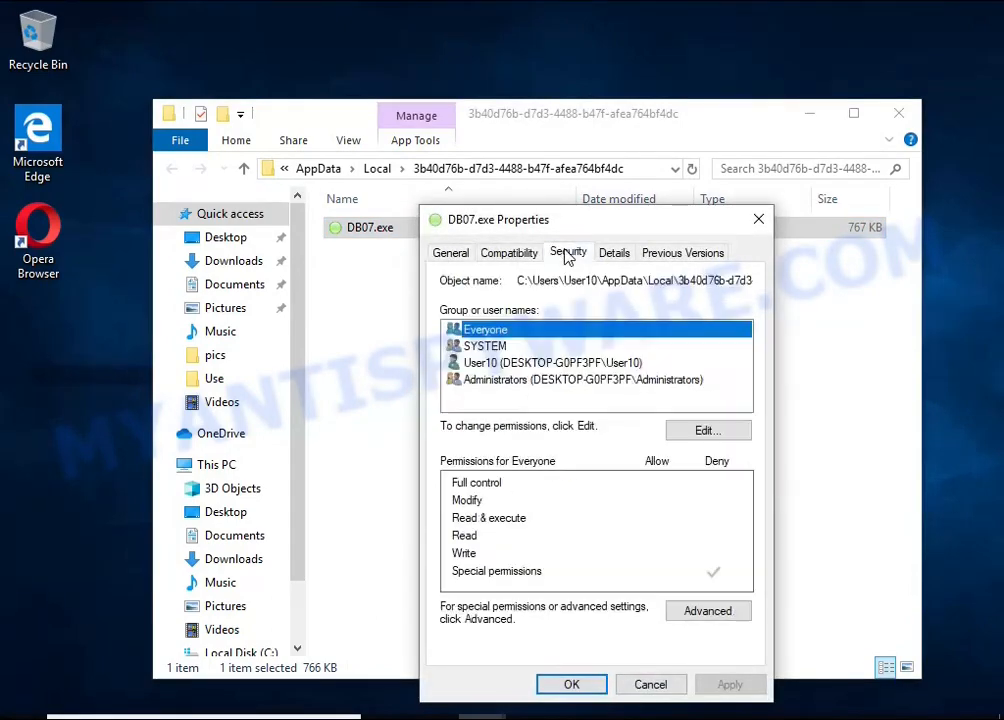
left_click(720, 612)
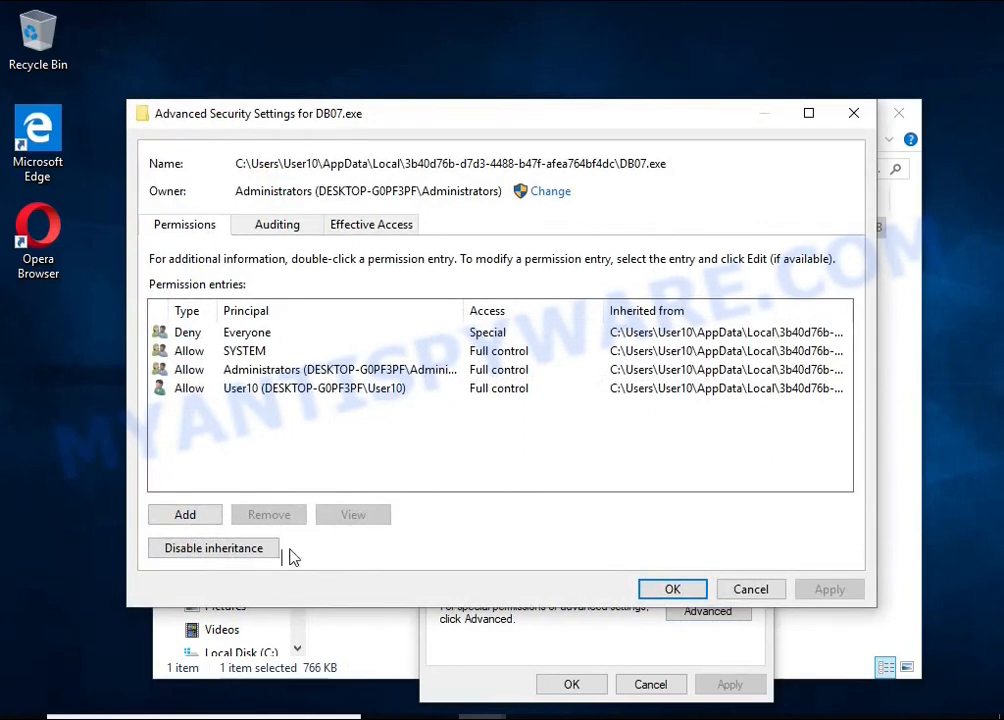
left_click(256, 553)
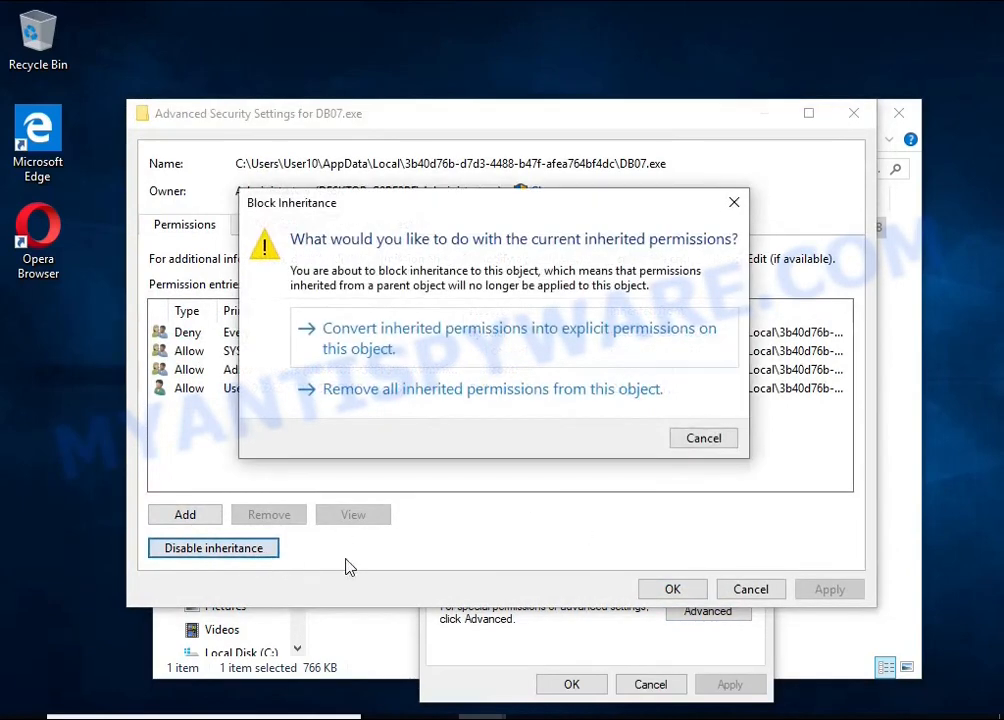
left_click(520, 358)
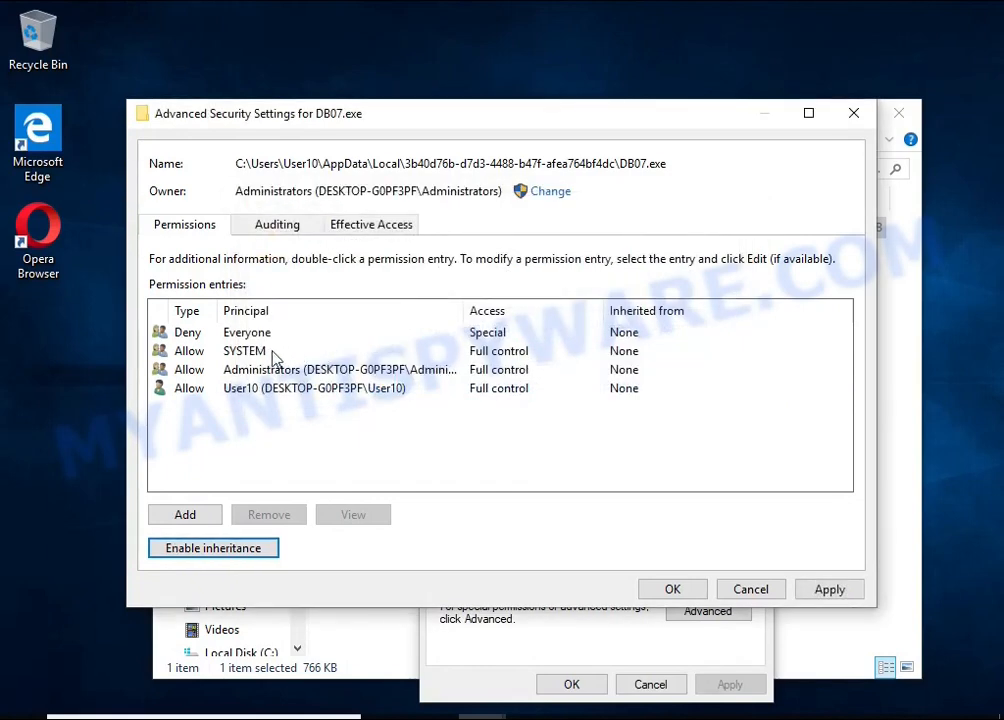
Remove the Deny entry for Everyone from the permissions of DB07.exe and save the file's properties
left_click(245, 338)
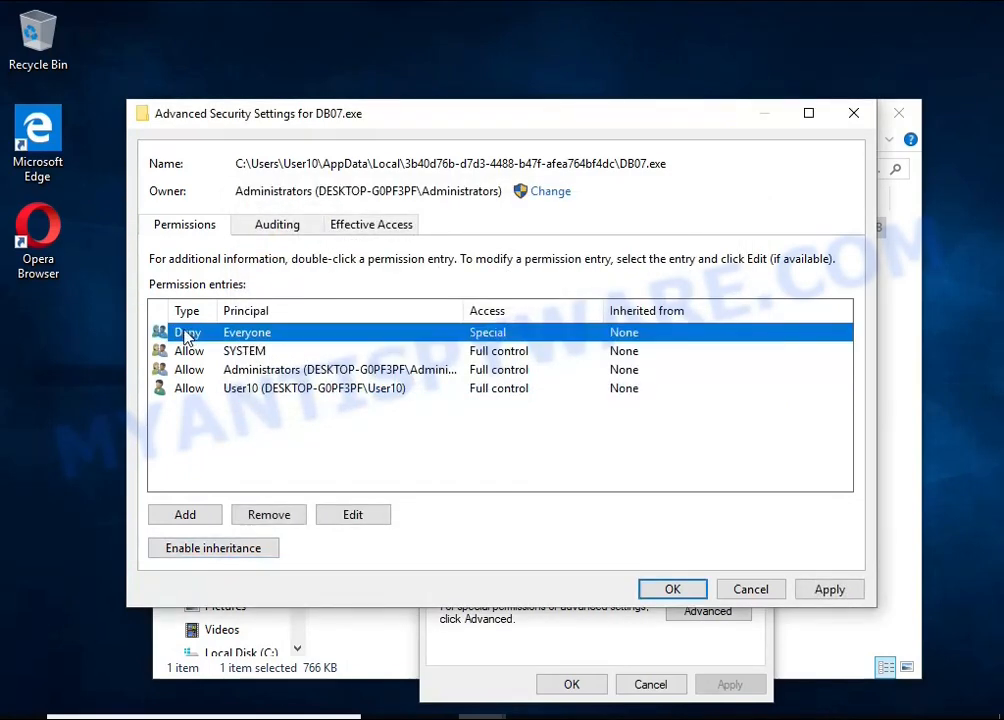
left_click(296, 516)
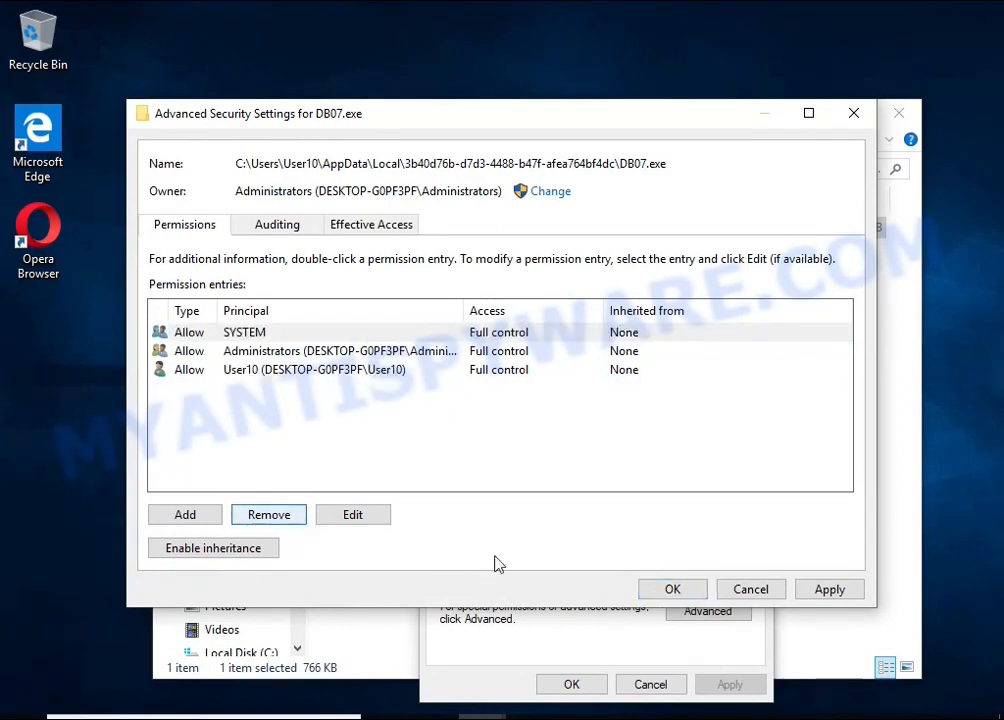
left_click(672, 590)
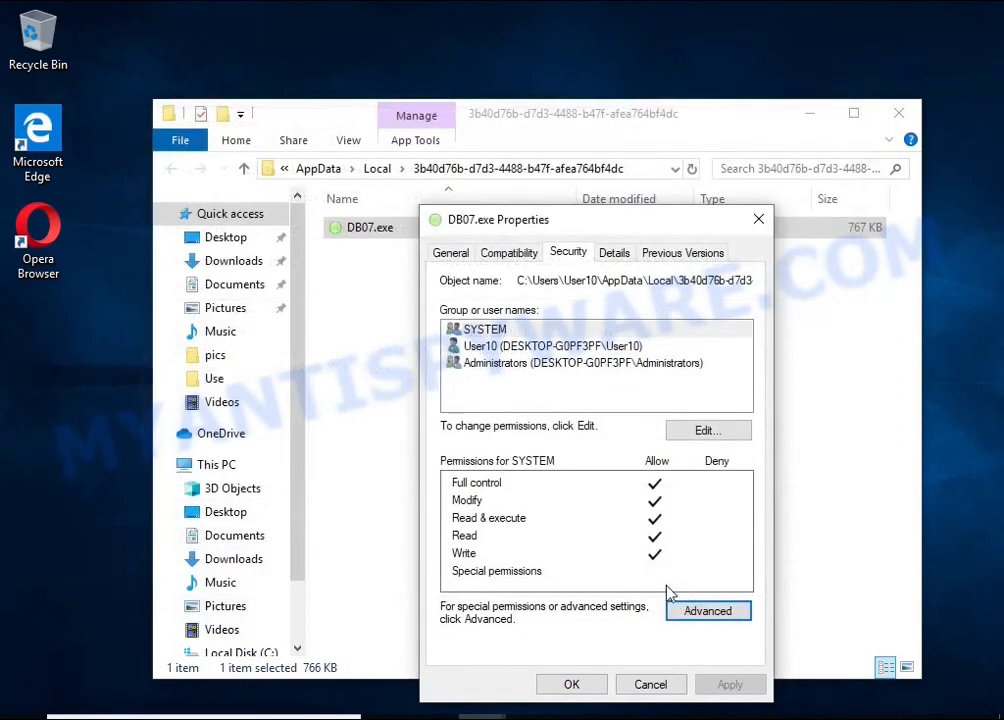
left_click(572, 685)
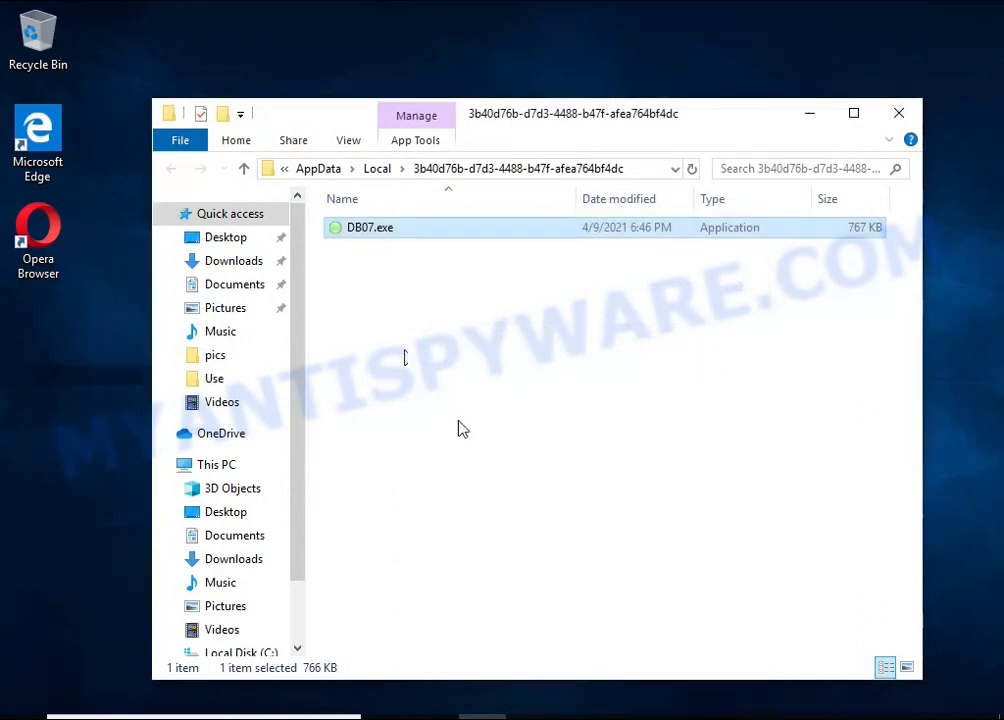
Delete DB07.exe from its AppData folder and close the folder window
right_click(383, 231)
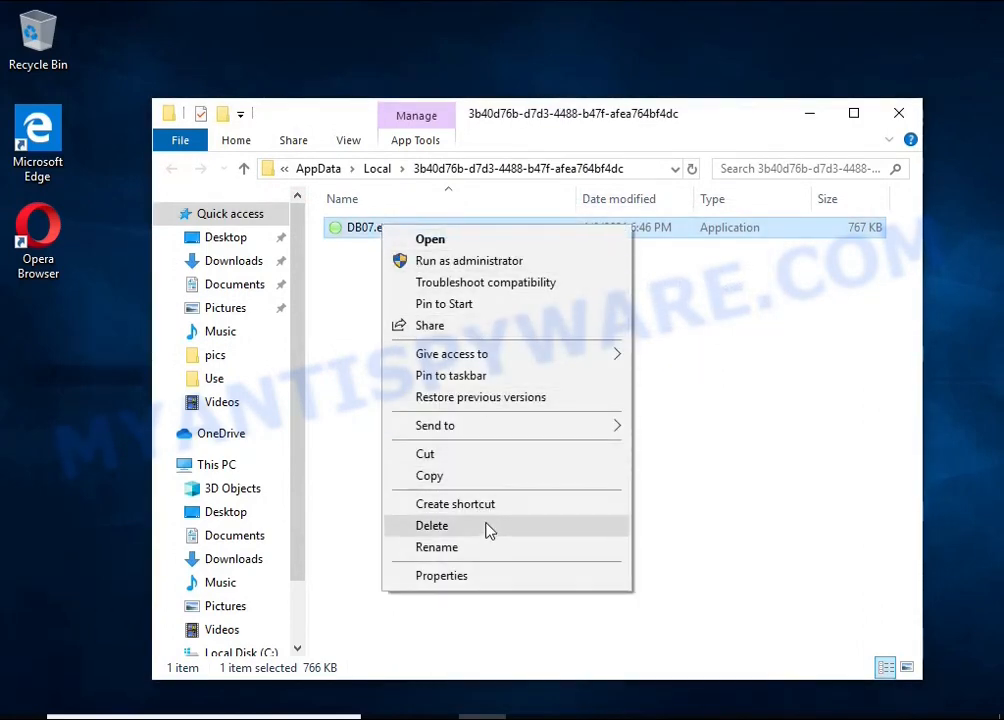
left_click(432, 525)
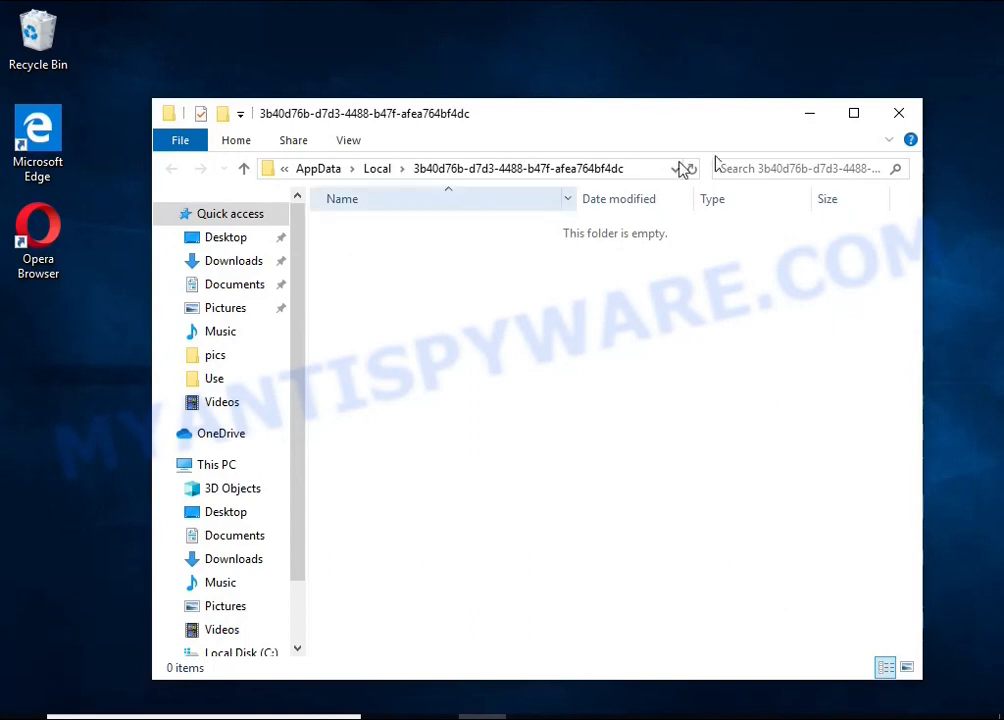
left_click(902, 115)
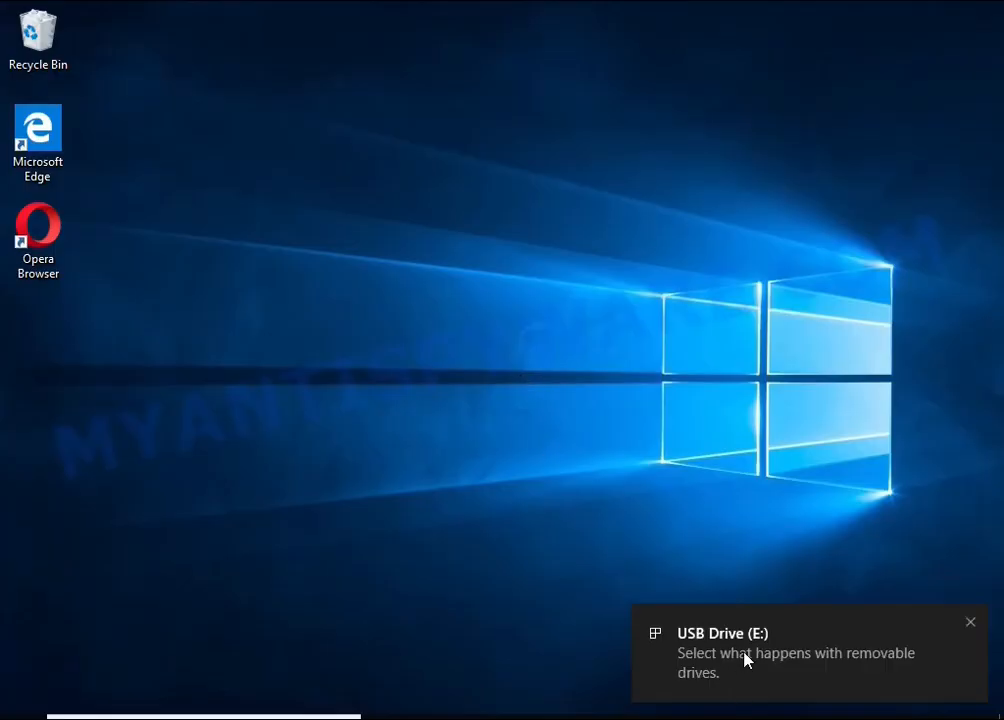
View the files on USB Drive (E:) and run decrypt_STOPDjvu.exe, allowing device changes and accepting the license terms
left_click(744, 657)
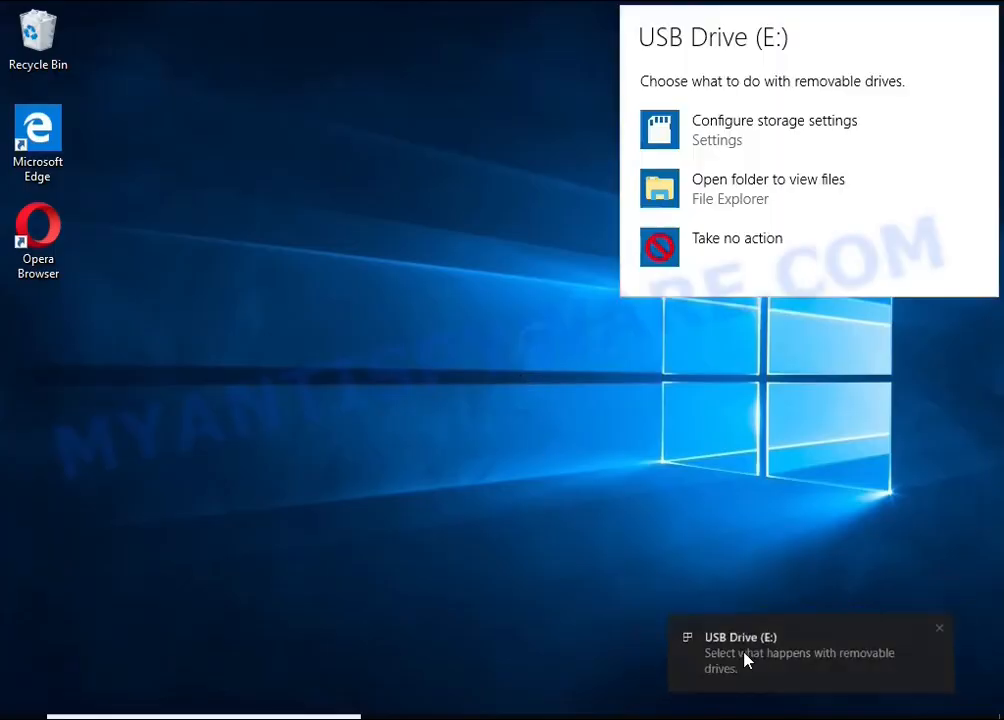
left_click(750, 193)
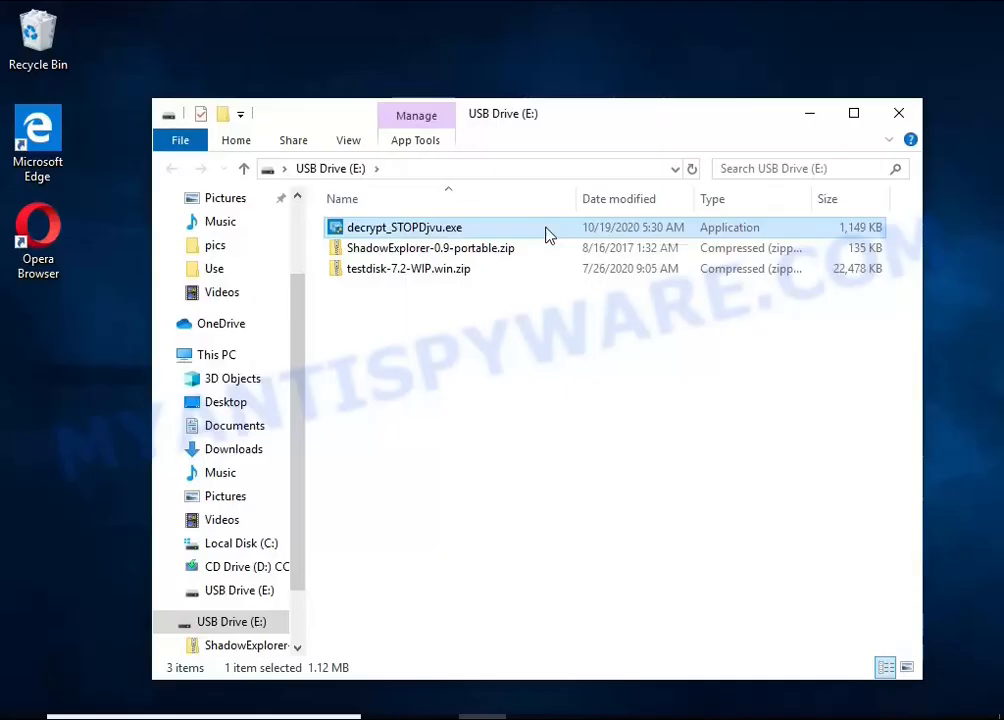
double_click(547, 234)
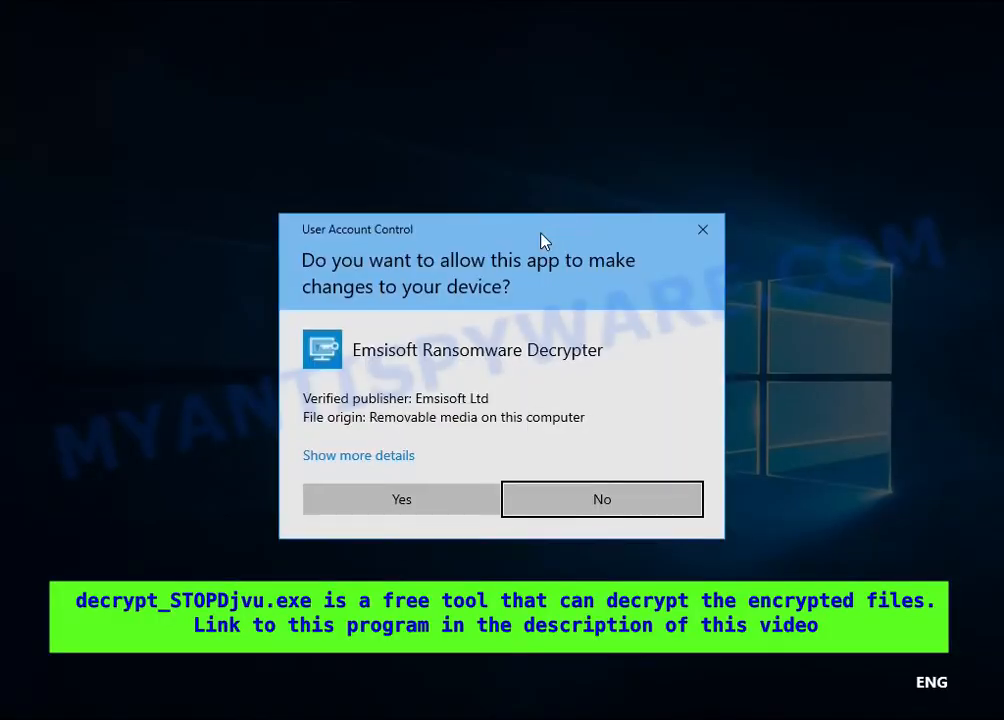
left_click(410, 498)
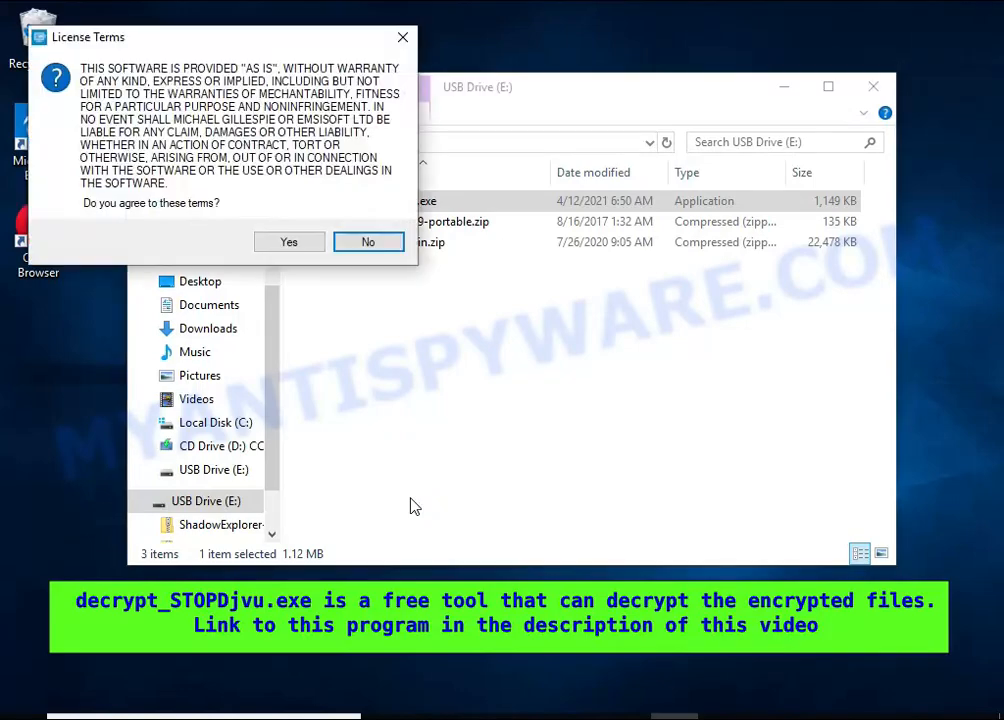
left_click(266, 250)
left_click(561, 499)
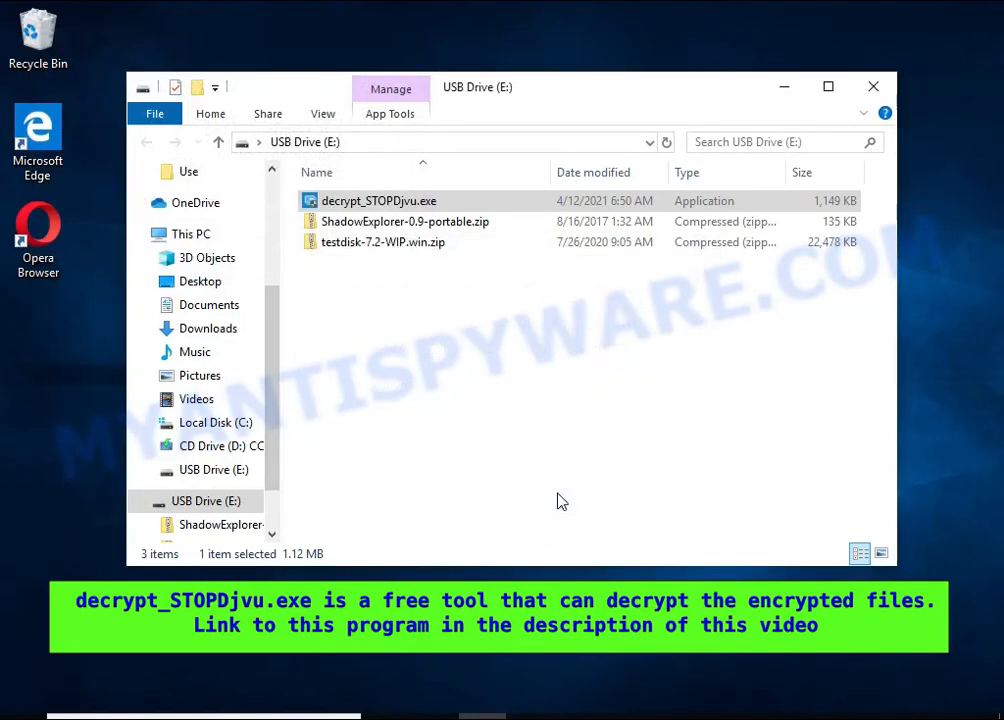
Dismiss the decrypter's startup messages to reach its main window and minimize the USB Drive (E:) window
left_click(570, 460)
left_click(628, 446)
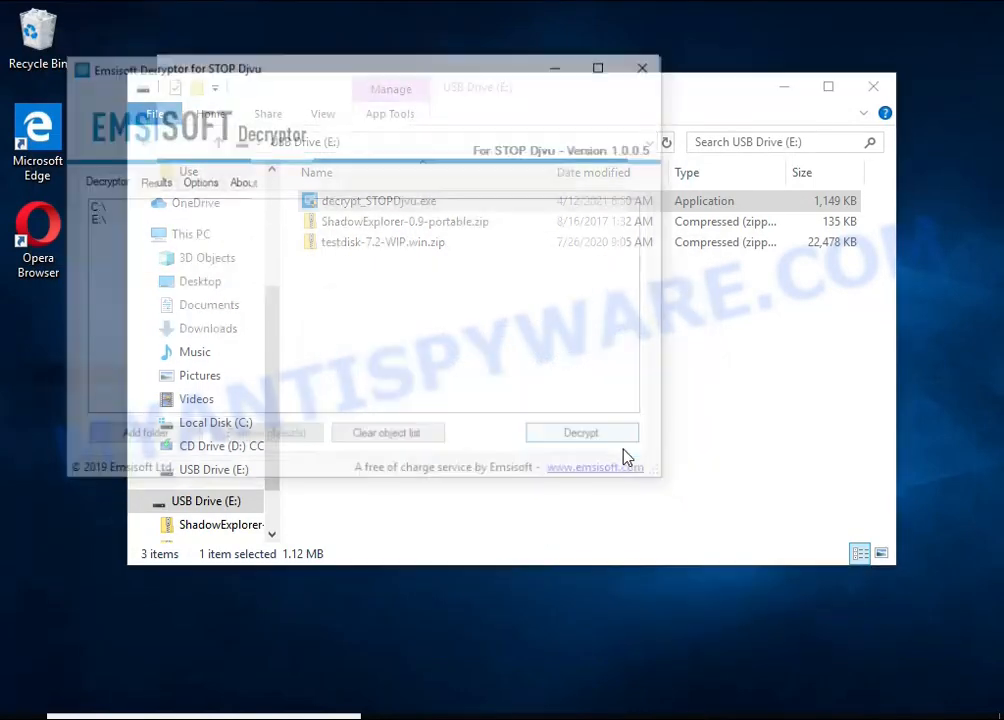
left_click(762, 205)
left_click(787, 96)
left_click_drag(433, 74, 594, 155)
Remove the C:\ and E:\ drives from the decrypter's list of objects
left_click(252, 287)
left_click(404, 527)
left_click(278, 287)
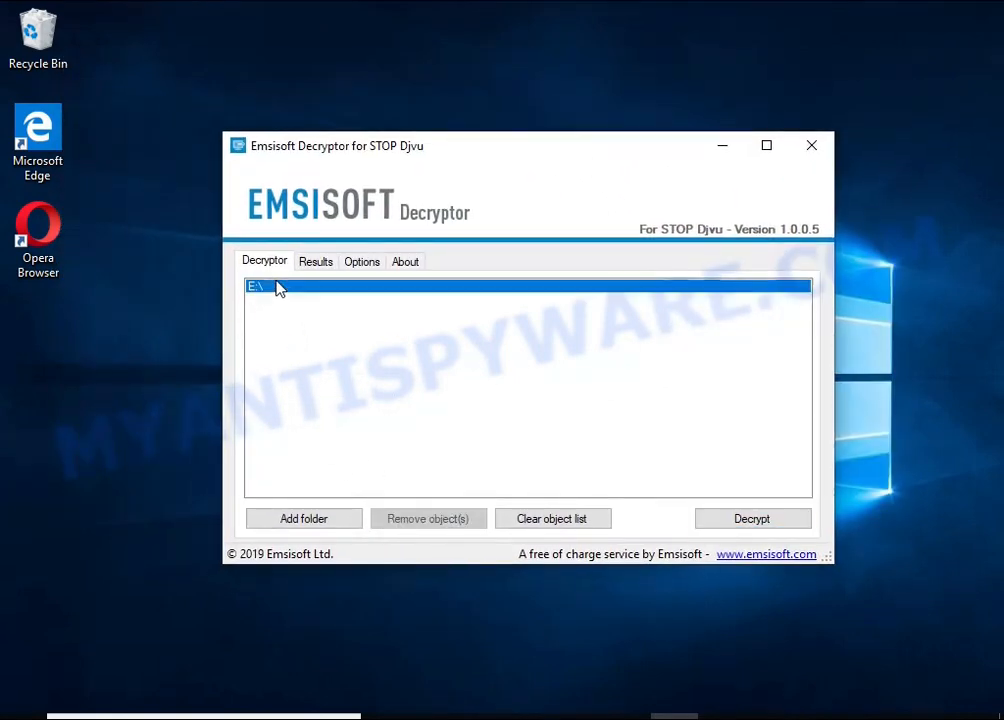
left_click(405, 518)
Add the Documents and Pictures folders to the decrypter's object list and decrypt their files
left_click(306, 528)
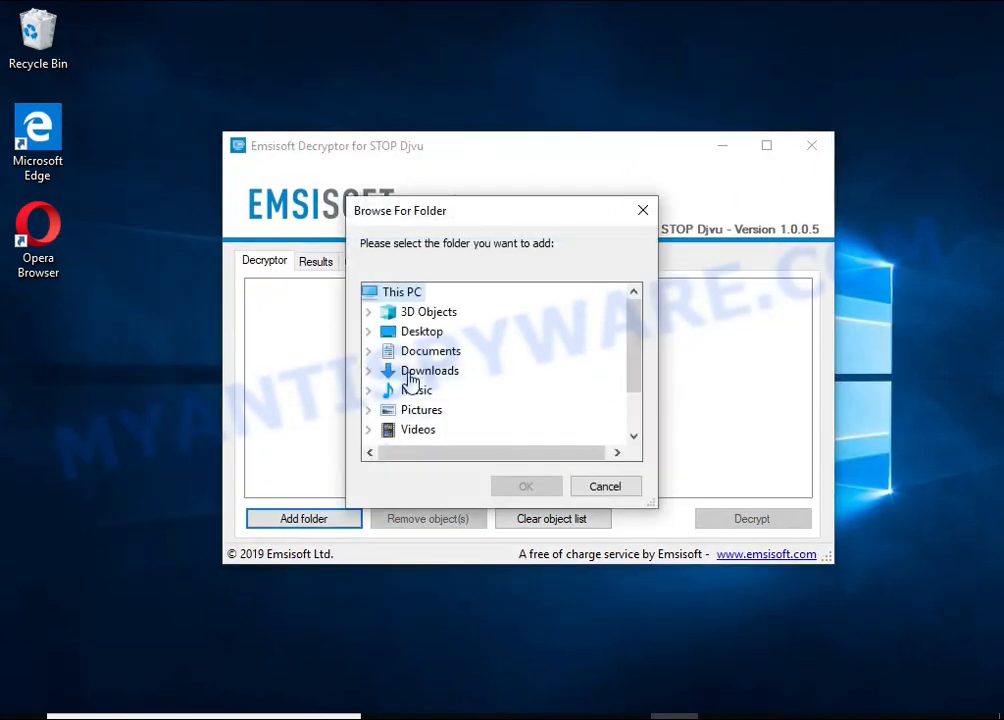
left_click(432, 351)
left_click(522, 481)
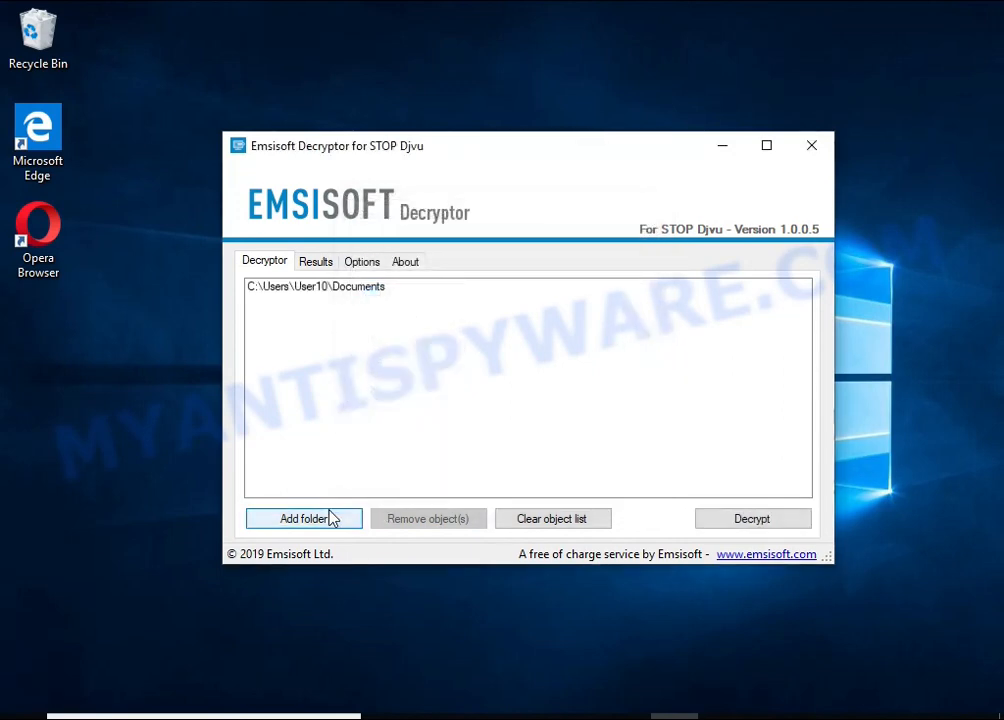
left_click(332, 518)
double_click(421, 390)
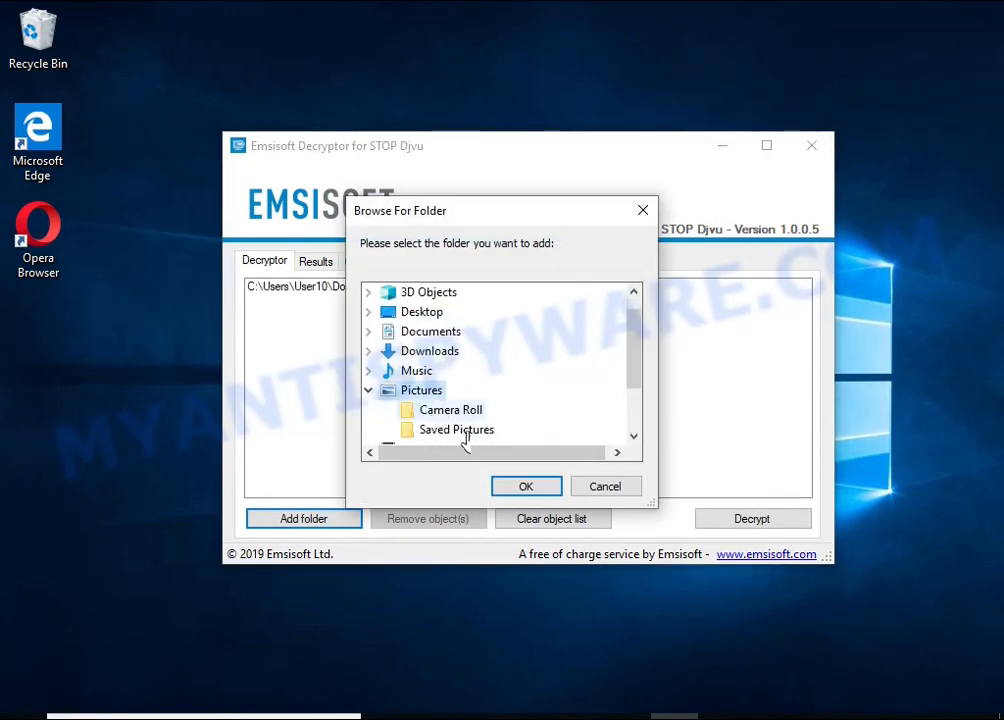
left_click(515, 484)
left_click(345, 300)
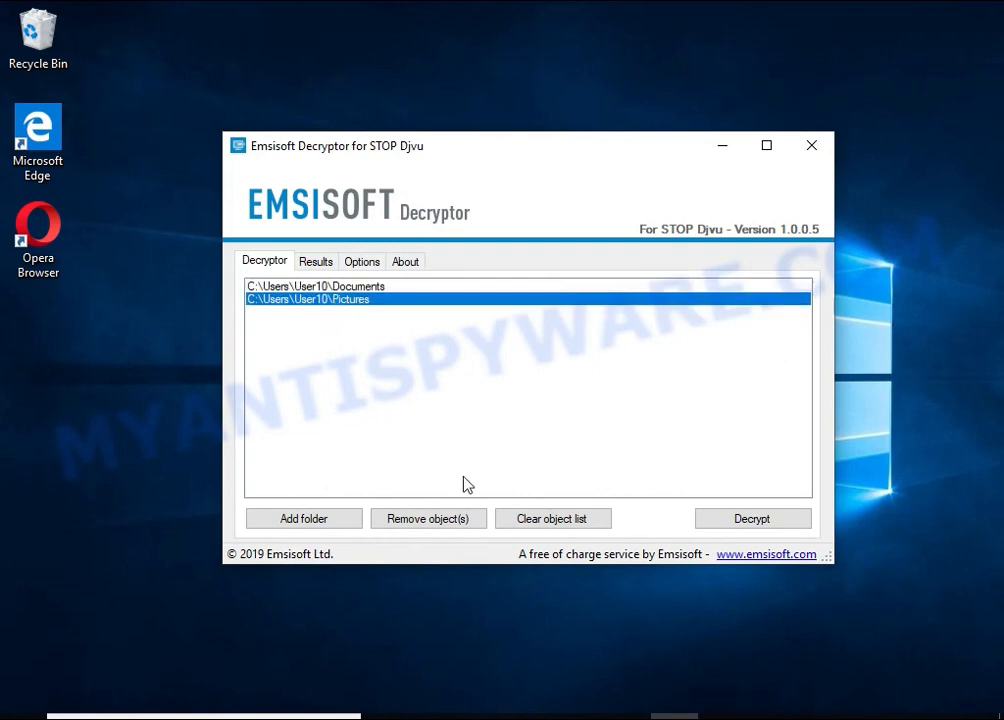
left_click(769, 516)
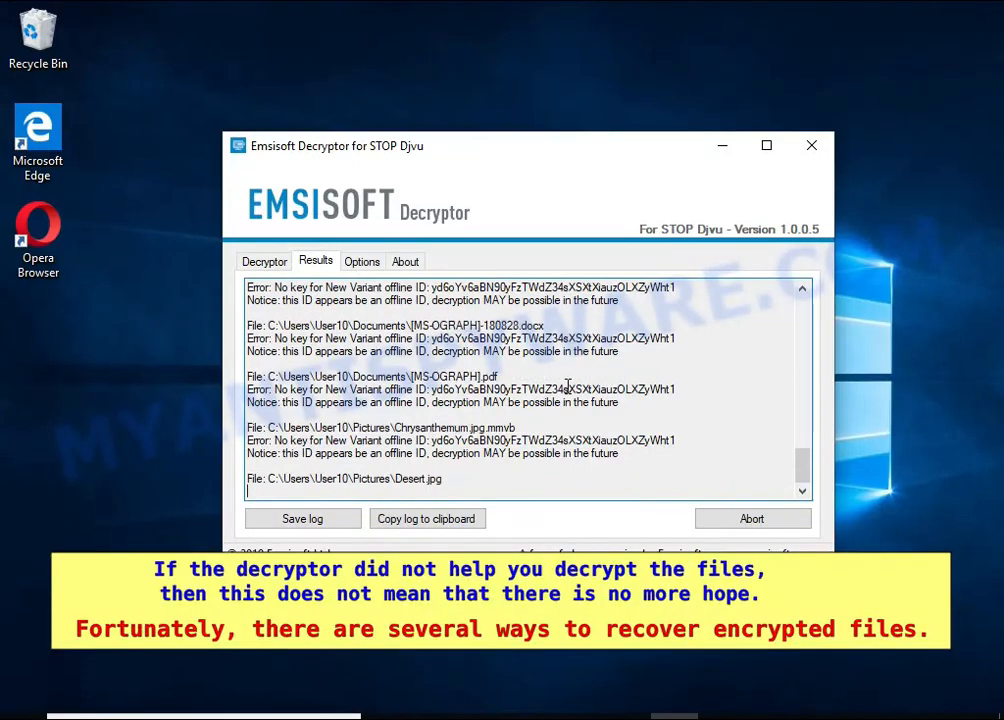
left_click(877, 655)
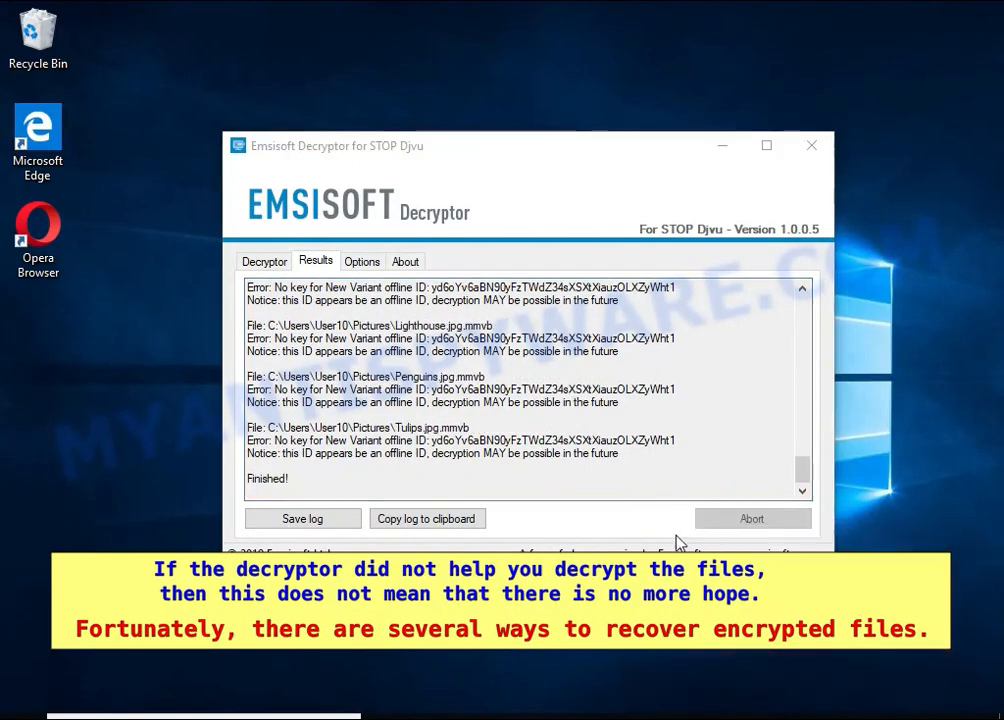
Examine the error and offline ID notice for Tulips.jpg.mmvb in the decryption results and close the decrypter
left_click_drag(468, 428, 392, 428)
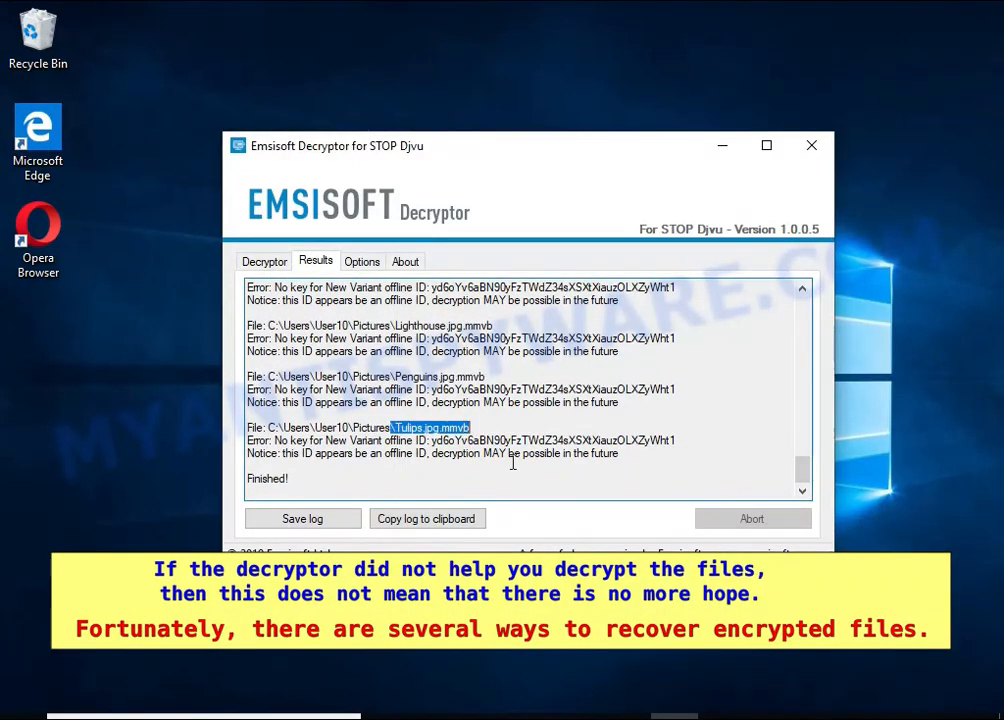
double_click(644, 442)
double_click(457, 453)
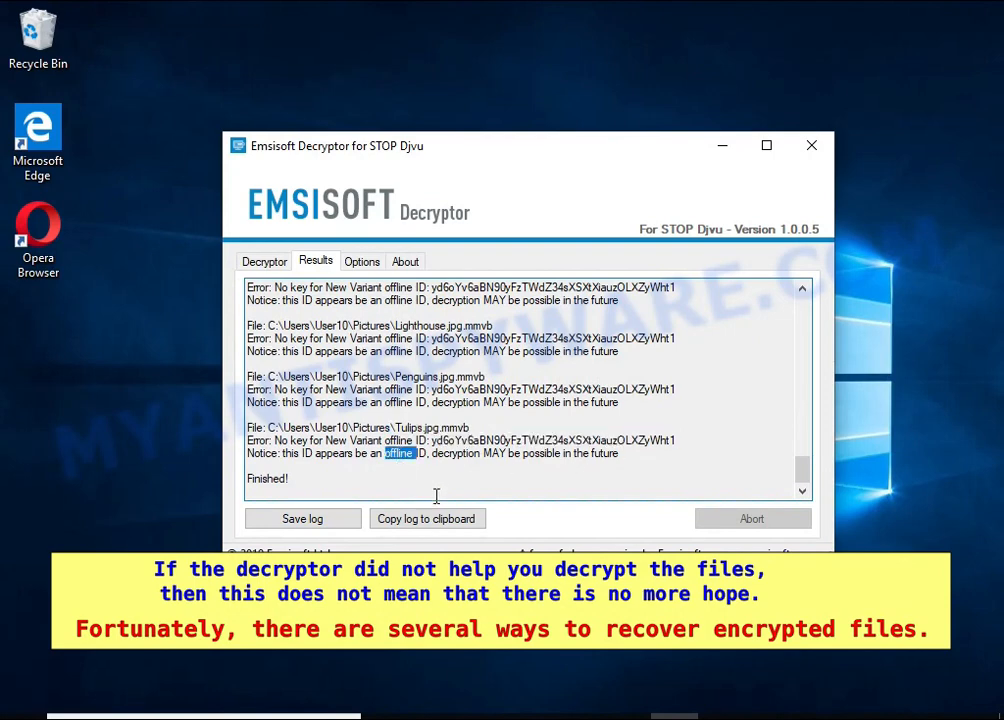
double_click(494, 454)
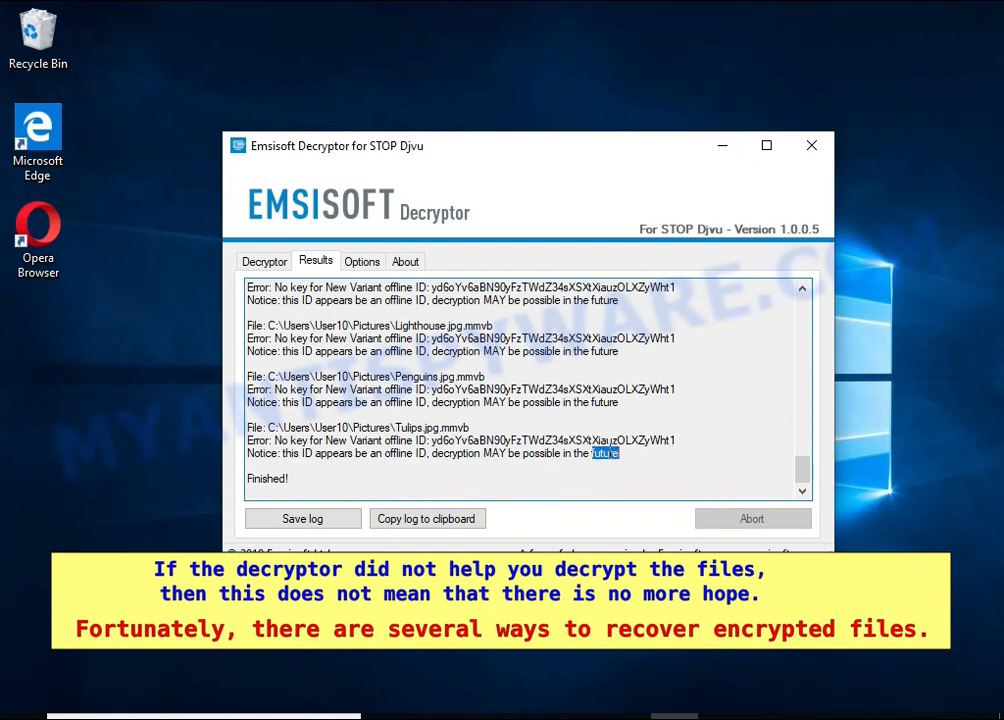
left_click(815, 146)
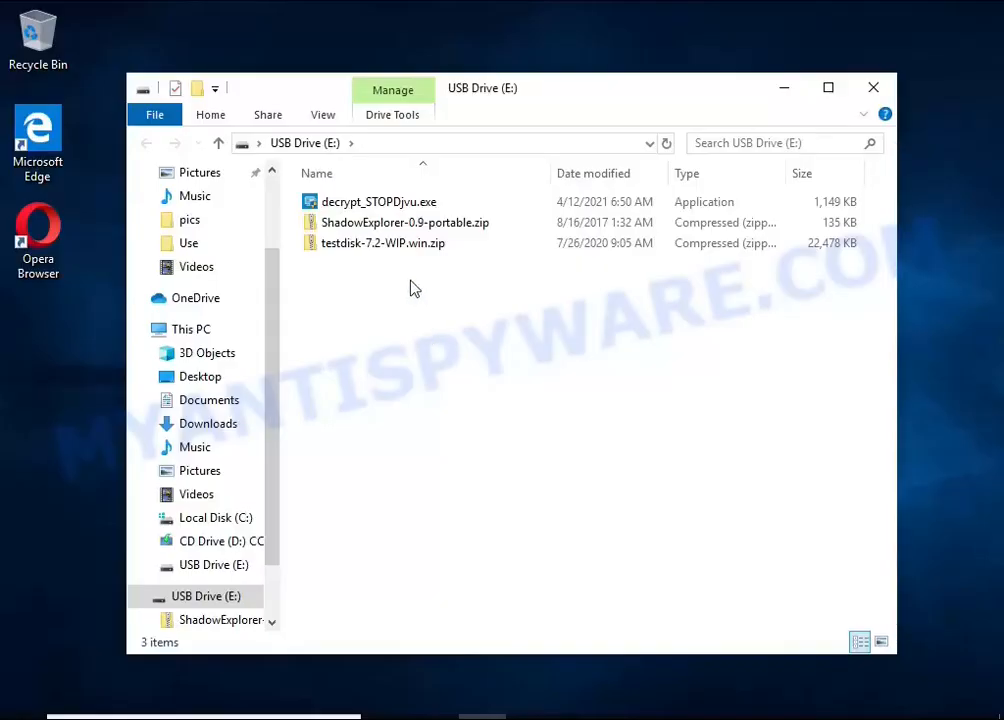
Extract ShadowExplorer-0.9-portable.zip on USB Drive (E:) and close the original drive window
left_click(432, 228)
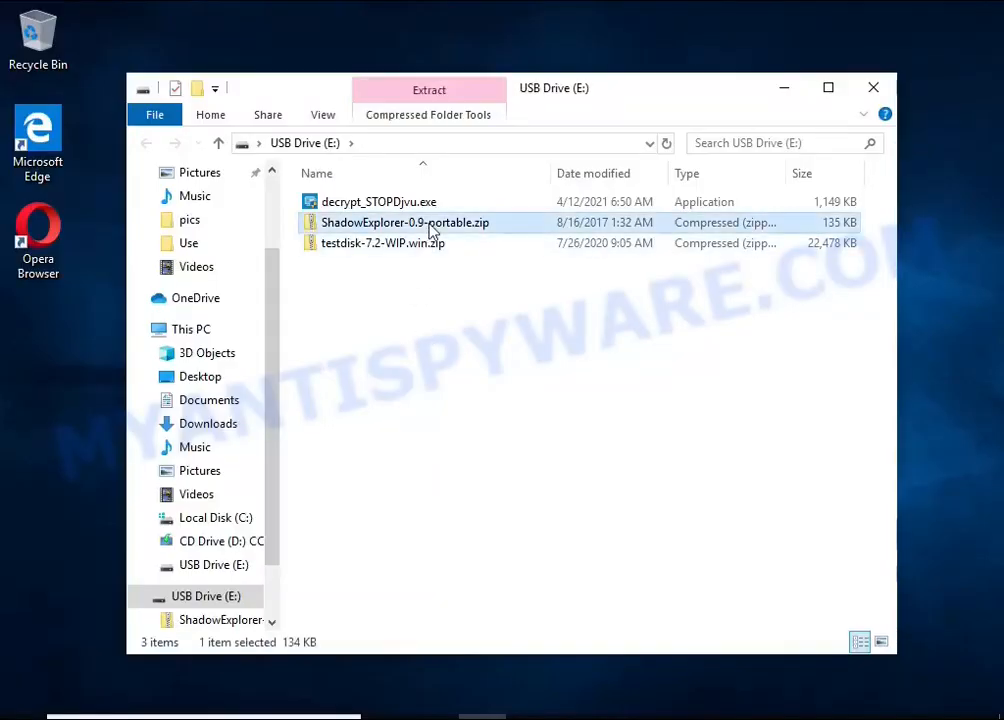
right_click(539, 230)
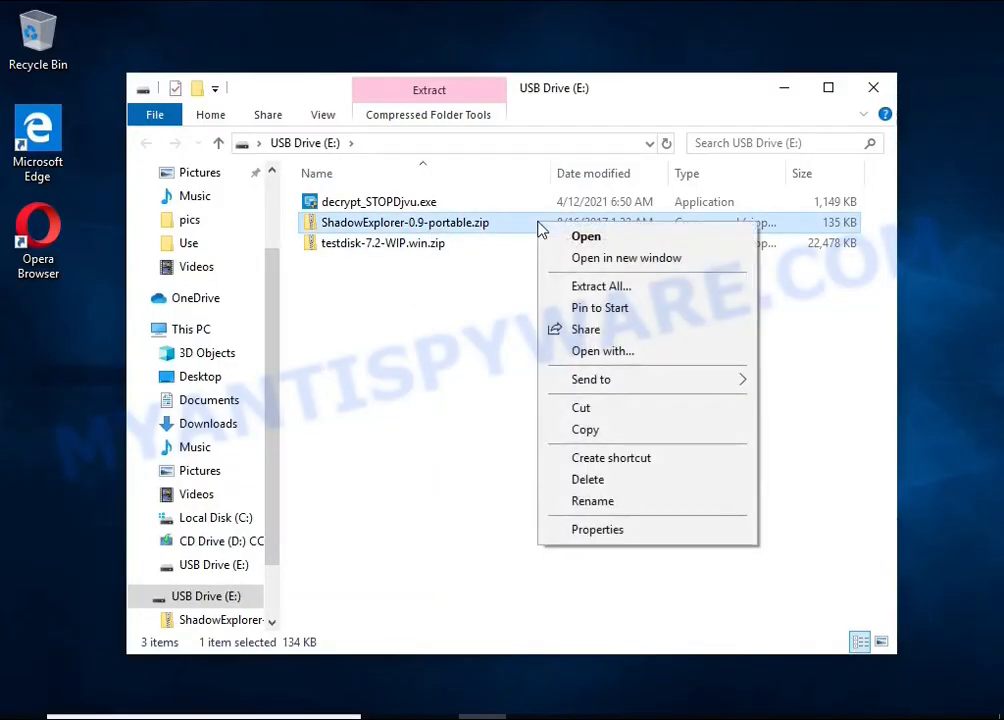
left_click(679, 289)
left_click(688, 553)
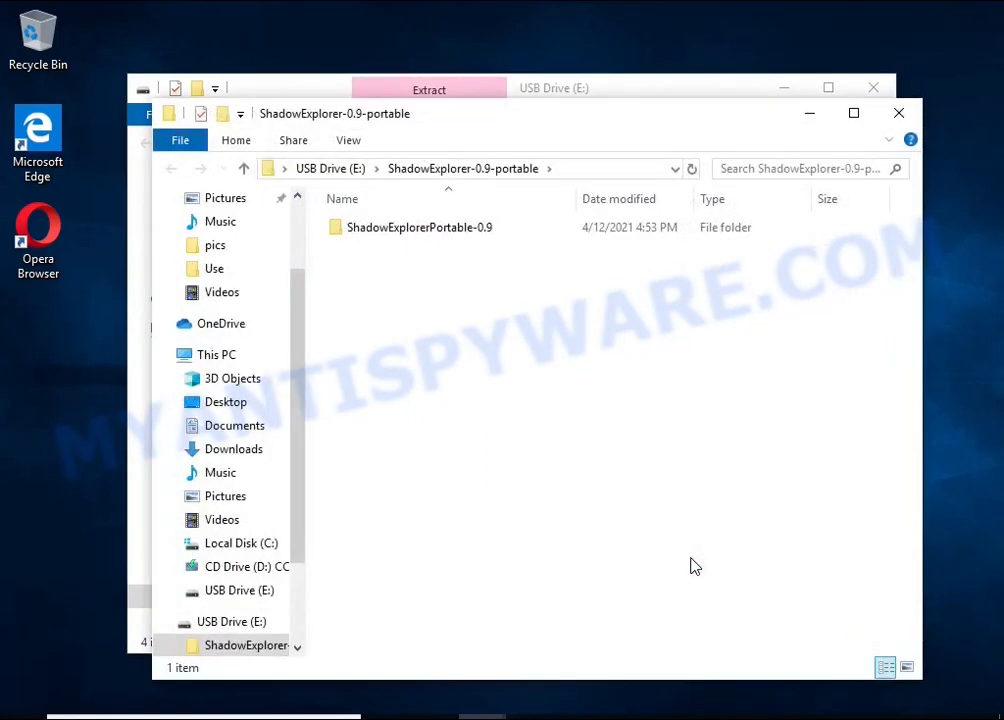
left_click(873, 87)
Run ShadowExplorerPortable.exe from the extracted ShadowExplorerPortable-0.9 folder, allowing it to make changes to the device
double_click(530, 232)
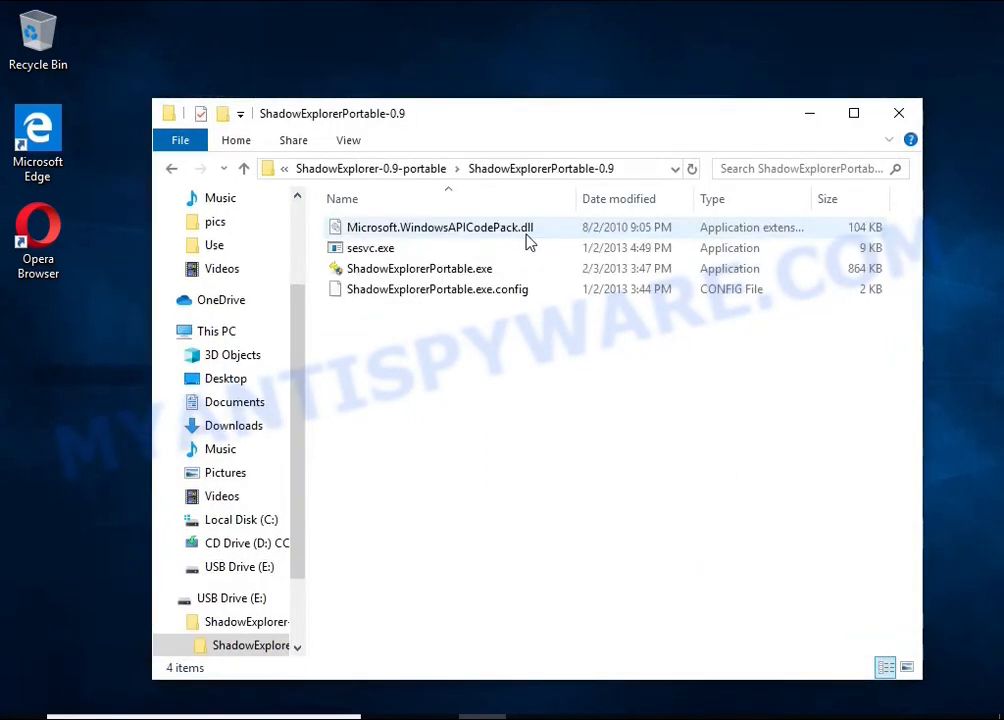
double_click(538, 270)
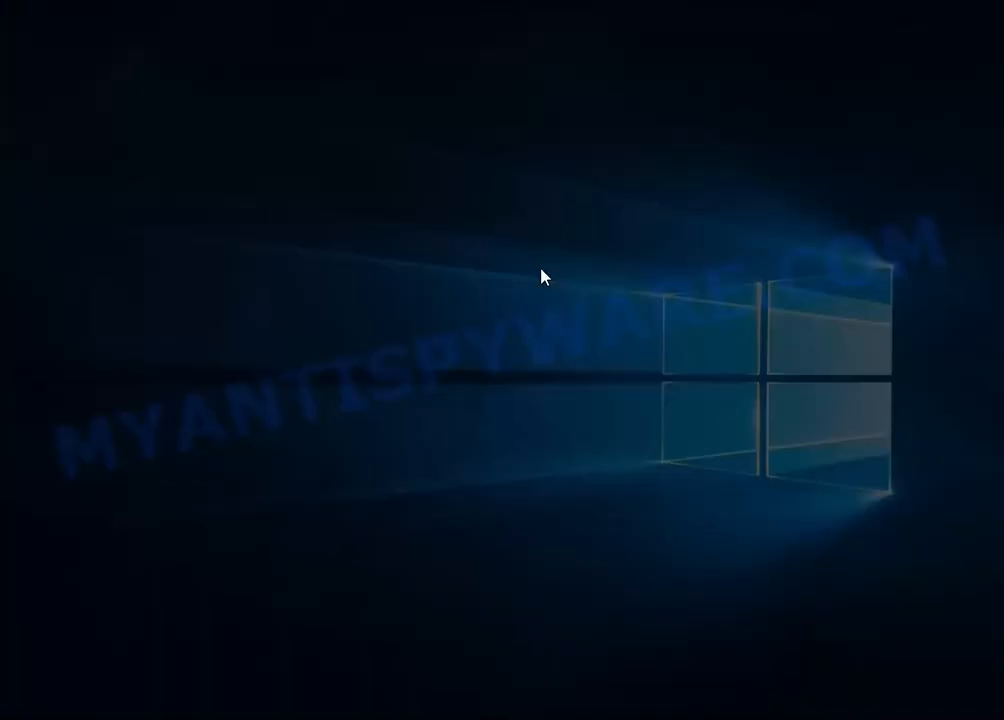
left_click(388, 515)
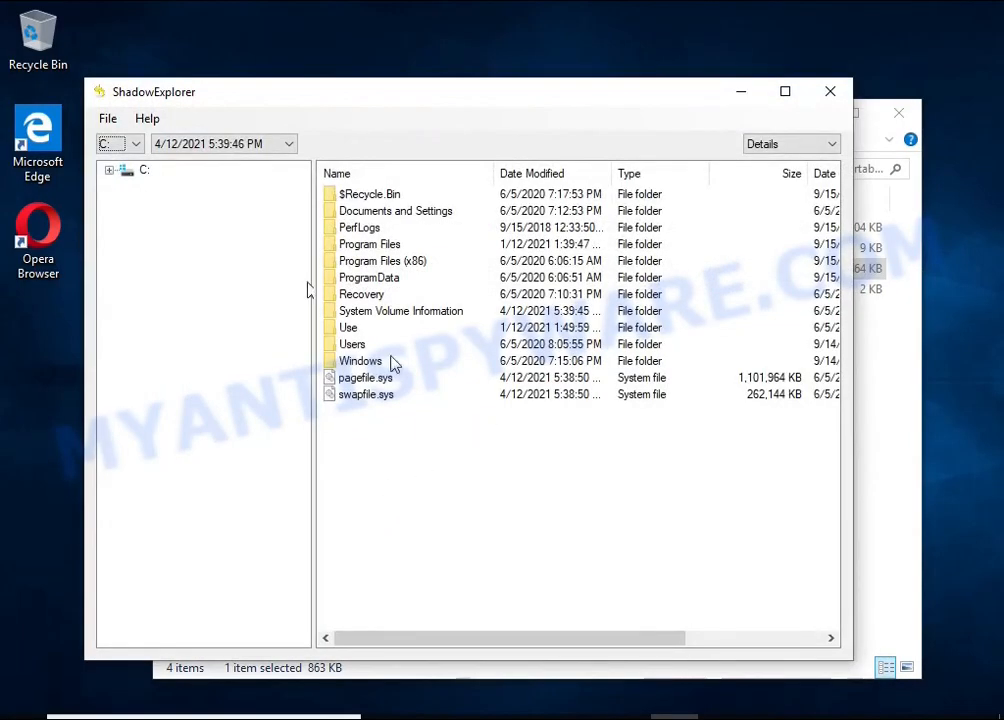
Select the 4/12/2021 5:40:04 PM shadow copy of drive C: and open the Documents folder under Users\User10
left_click(196, 145)
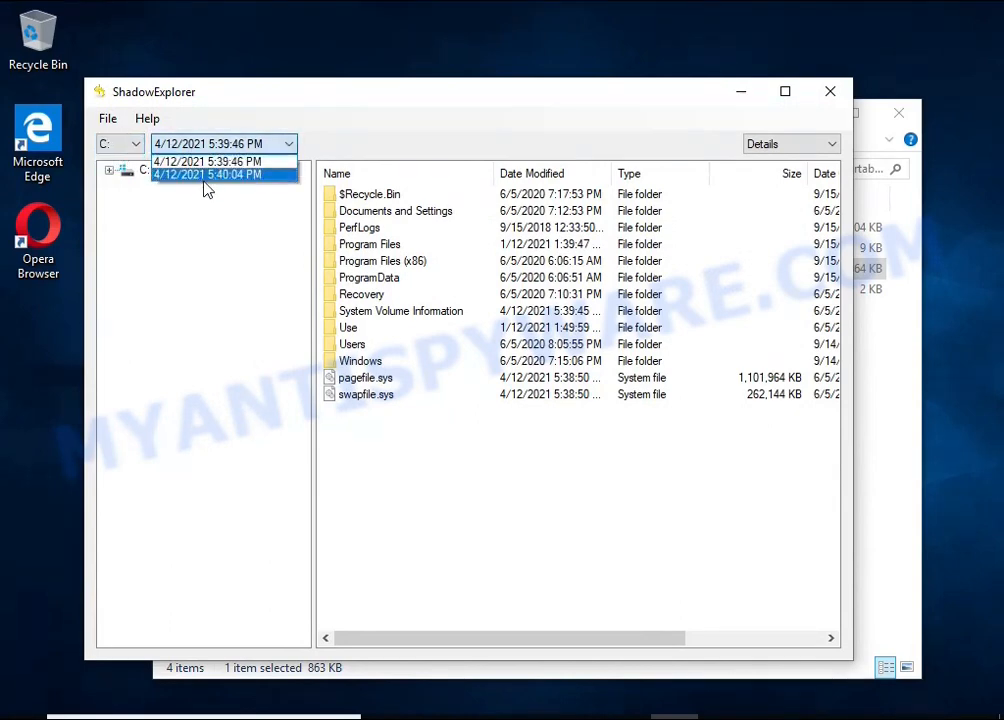
left_click(204, 175)
double_click(366, 347)
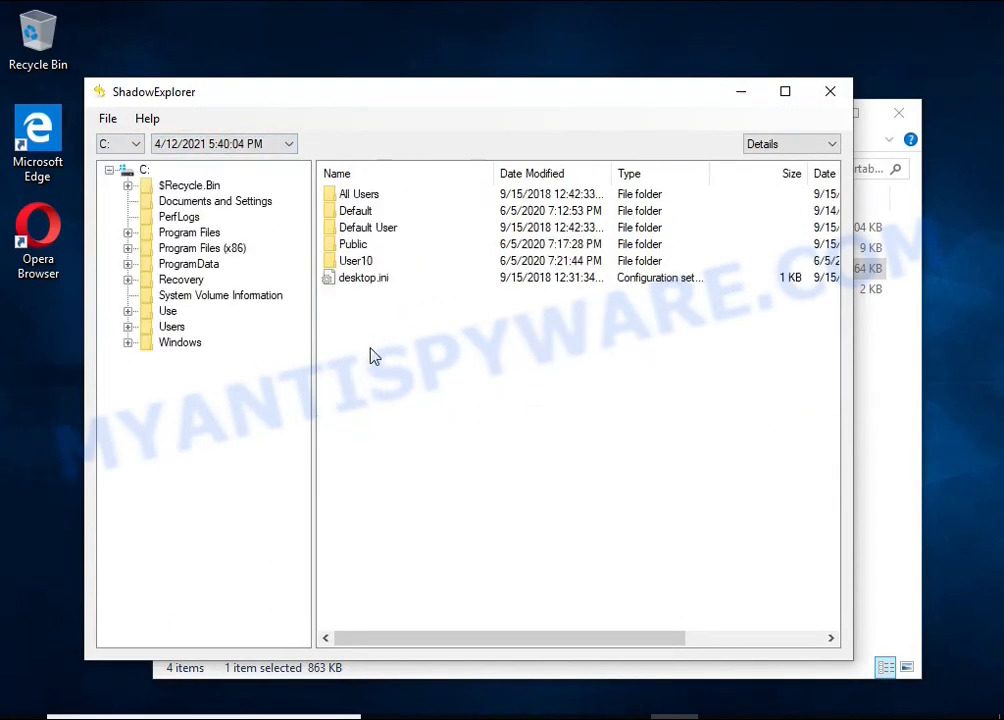
double_click(338, 265)
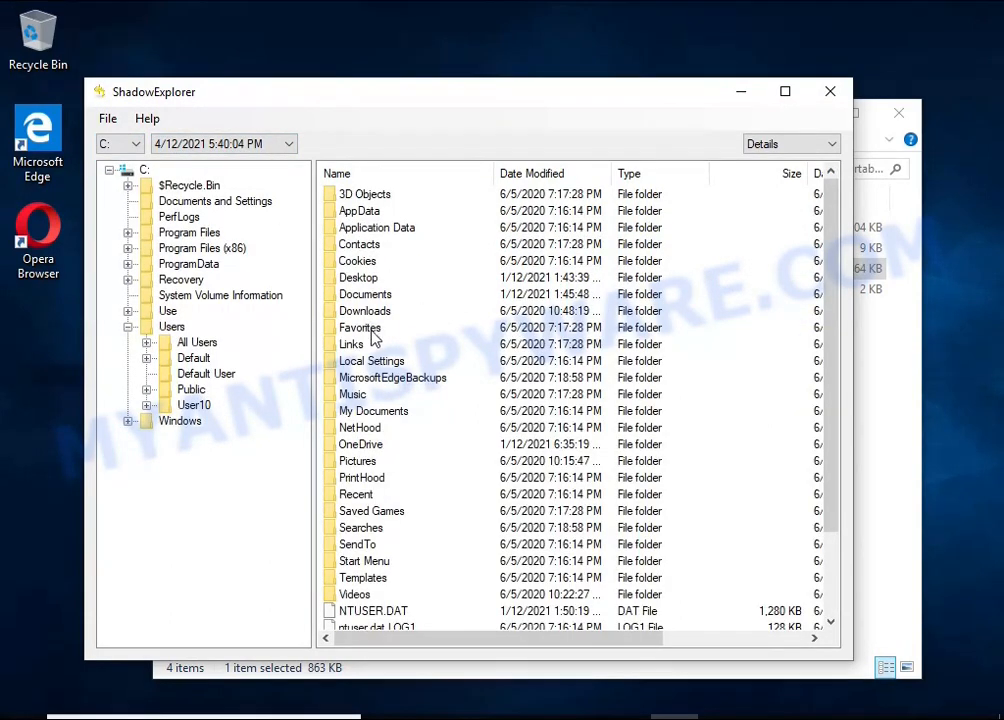
double_click(358, 297)
Export the Microsoft Word 2016 For Max PDF from the shadow copy's Documents folder to USB Drive (E:)
left_click(362, 300)
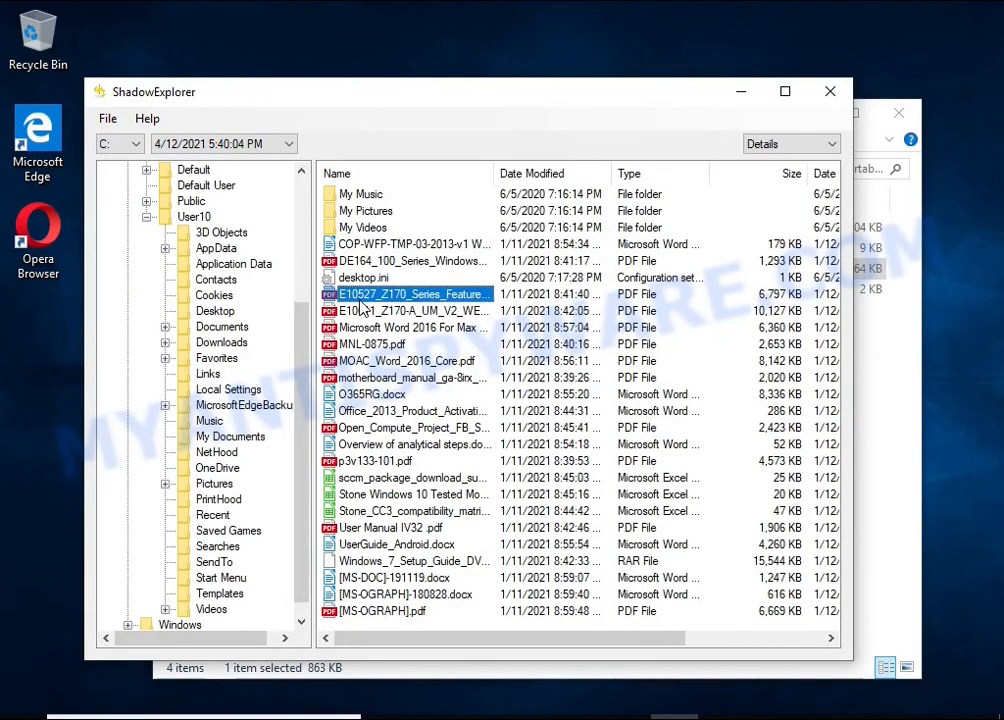
left_click(368, 327)
left_click(375, 396)
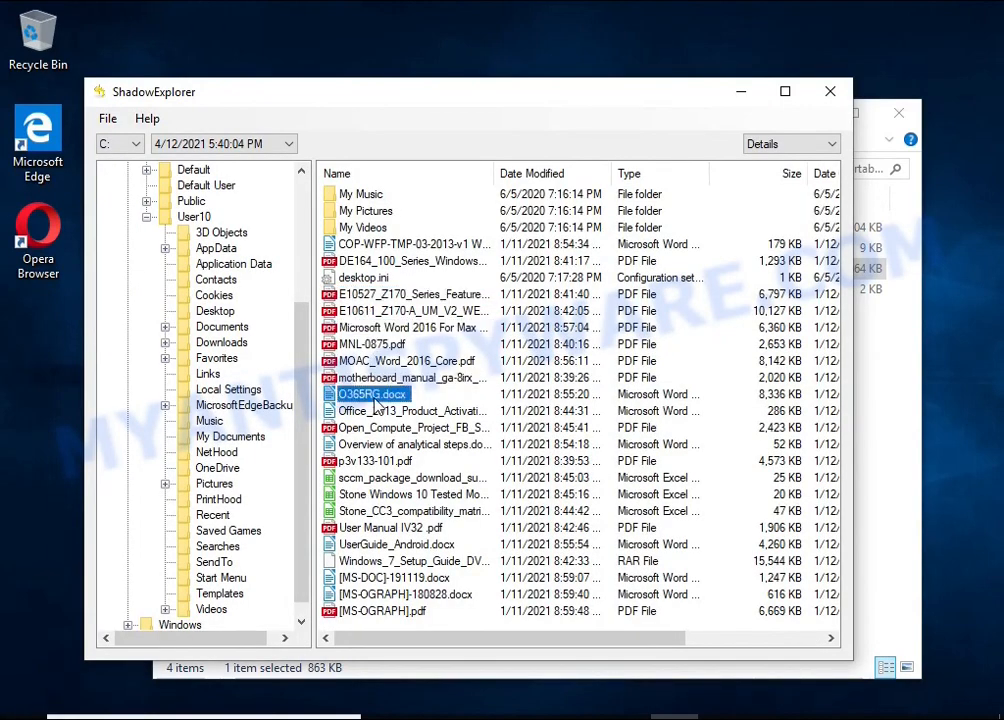
left_click(363, 344)
left_click(362, 327)
right_click(362, 327)
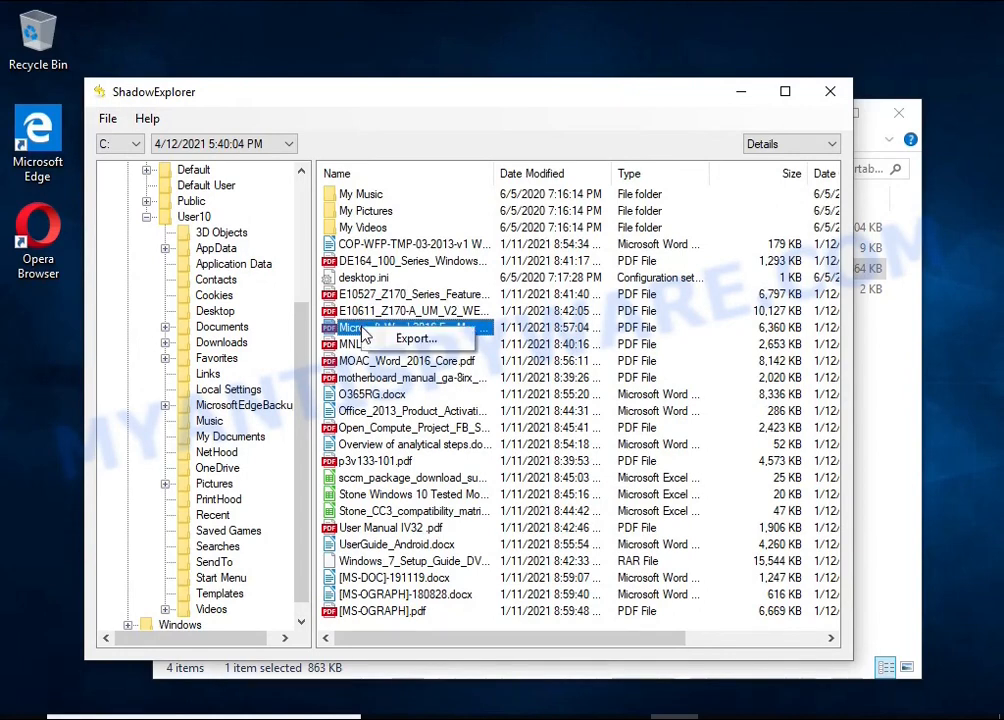
left_click(440, 401)
left_click(433, 391)
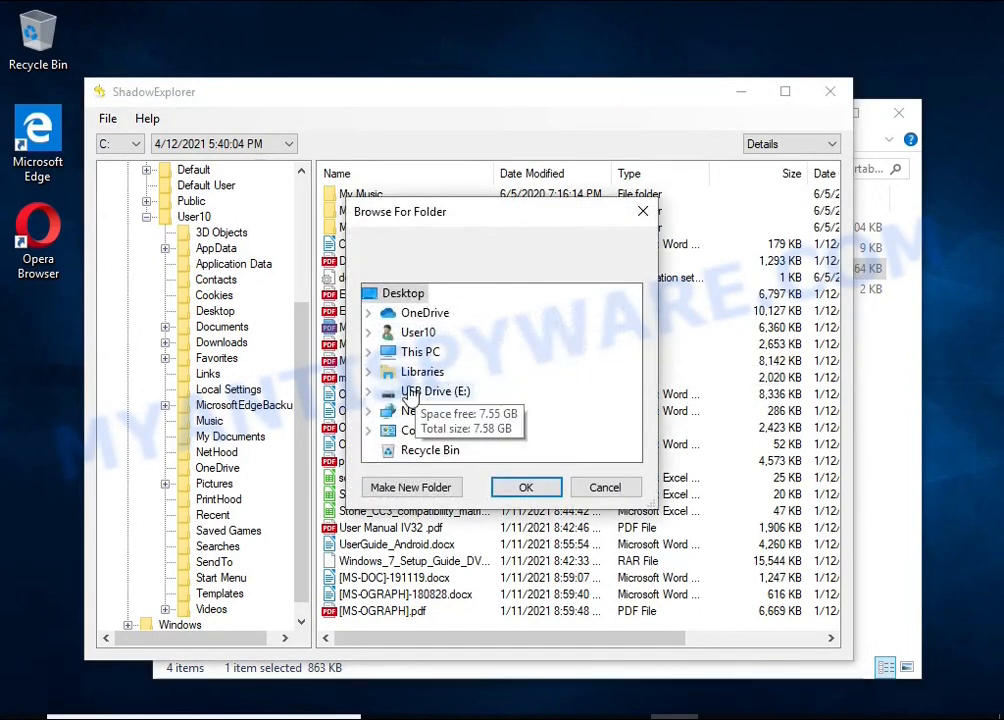
left_click(524, 486)
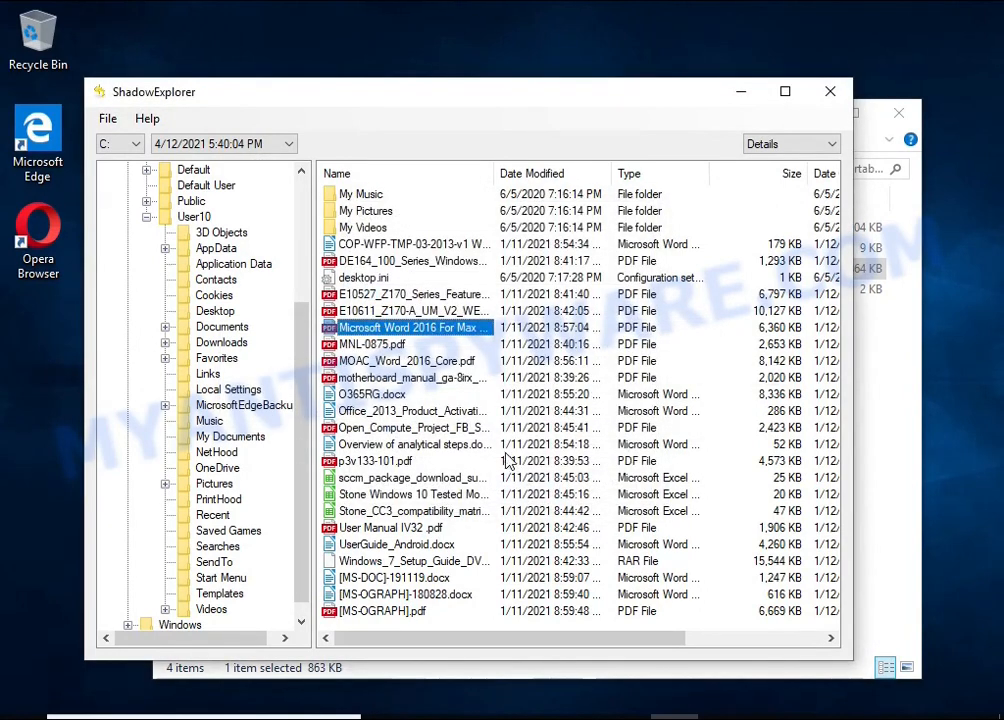
Export UserGuide_Android.docx from the shadow copy to USB Drive (E:)
left_click(370, 563)
left_click(366, 546)
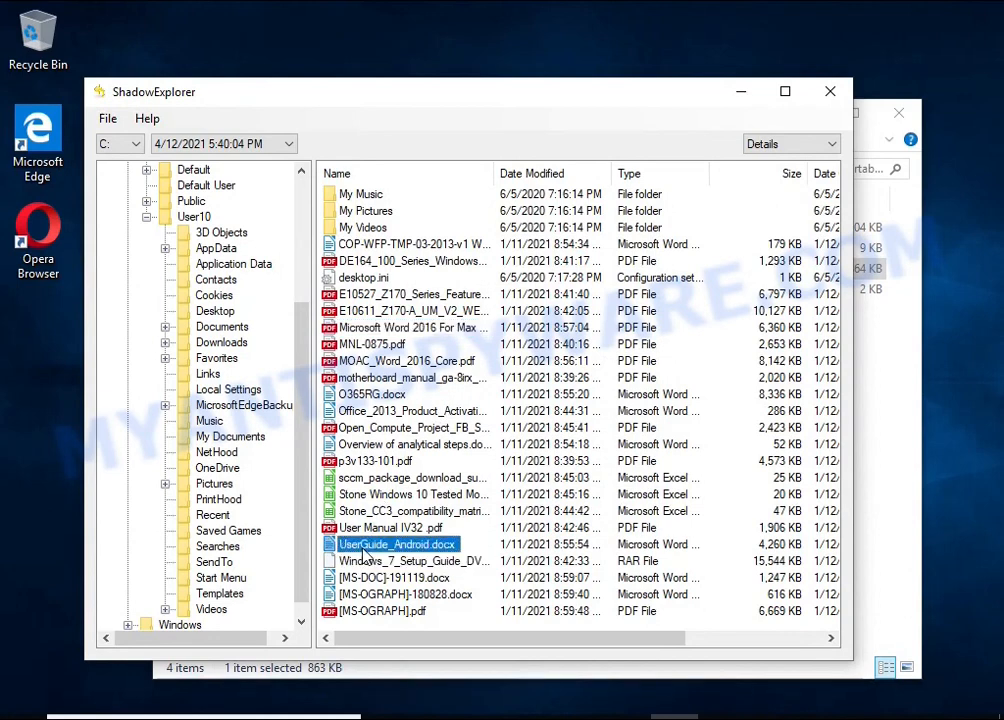
right_click(362, 547)
left_click(388, 561)
left_click(525, 488)
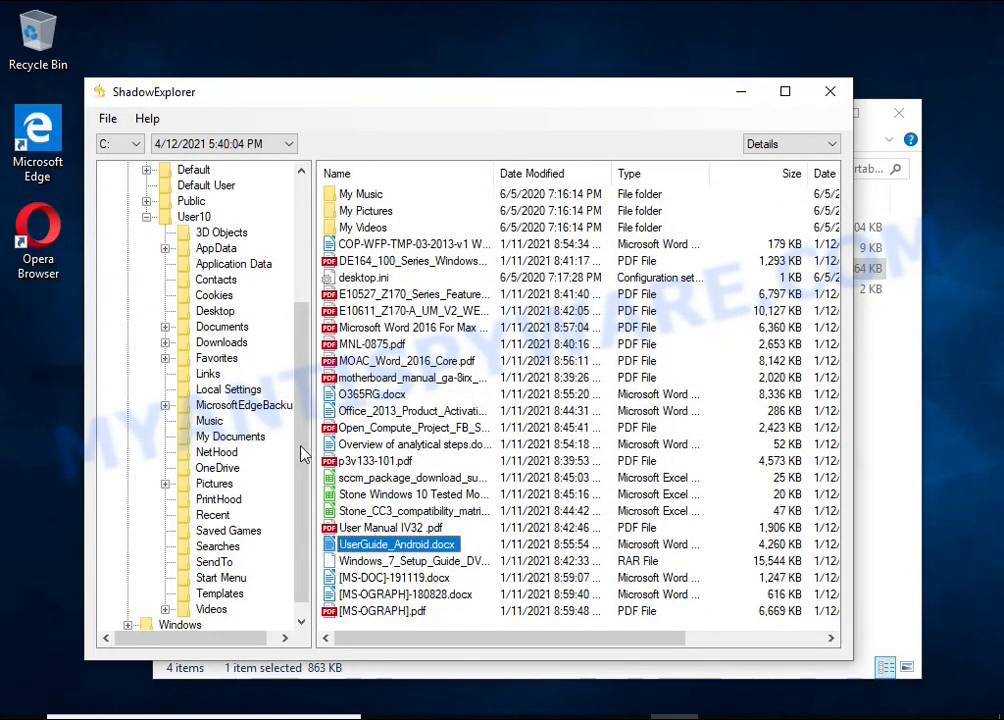
Open the shadow copy's Pictures folder and export Chrysanthemum.jpg to USB Drive (E:)
left_click(213, 483)
left_click(357, 316)
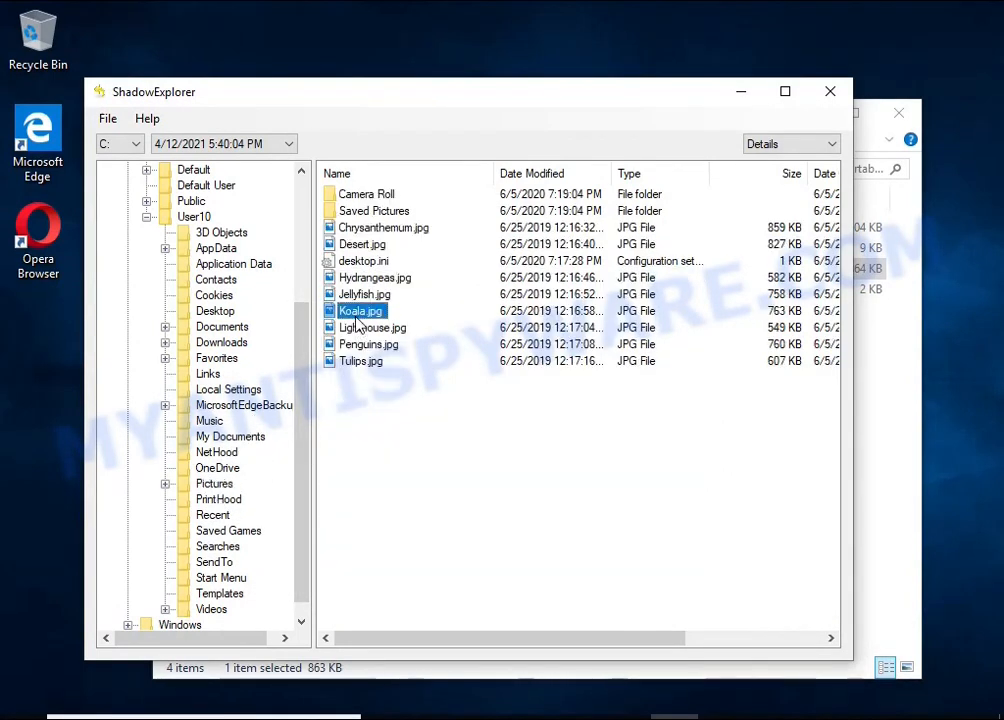
right_click(360, 230)
left_click(400, 246)
left_click(517, 488)
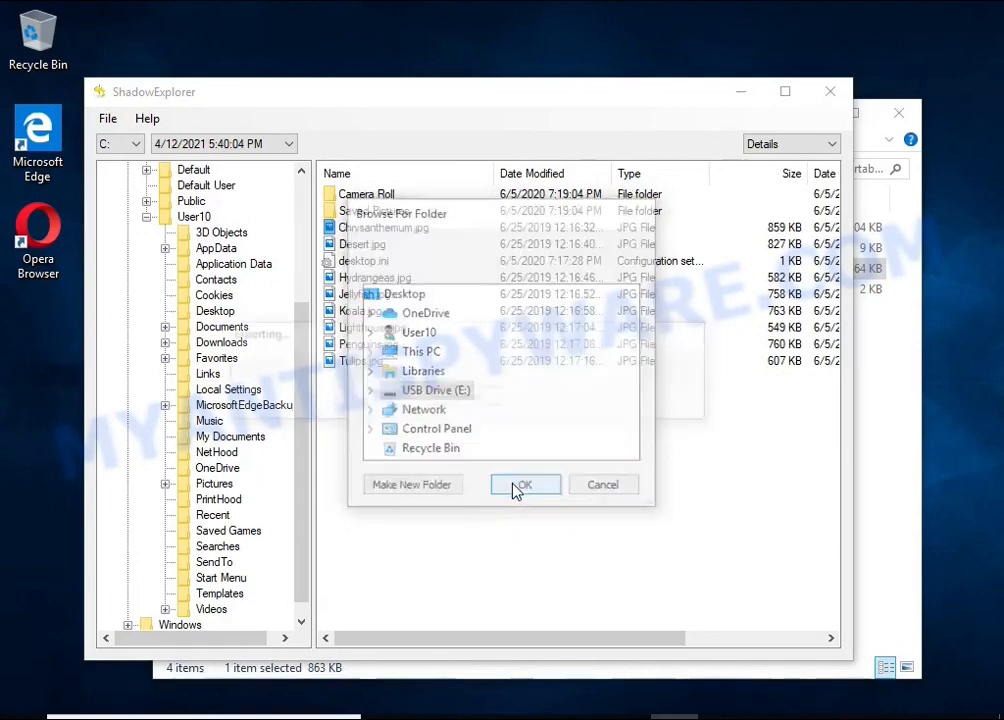
Export Desert.jpg from the shadow copy to USB Drive (E:) and close ShadowExplorer
left_click(360, 244)
right_click(360, 244)
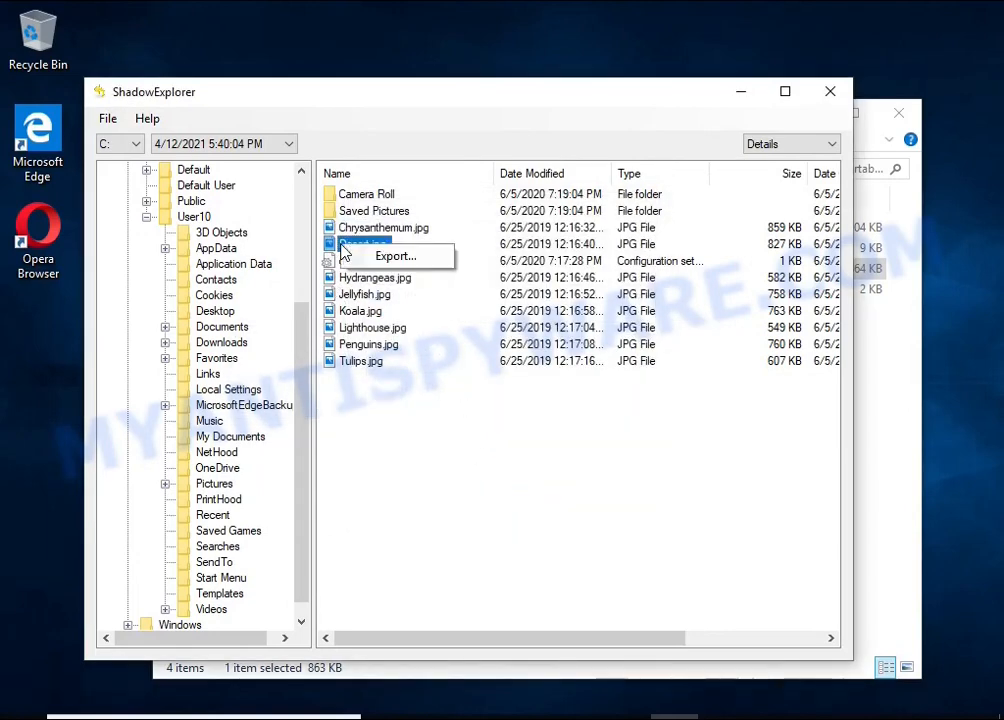
left_click(395, 260)
left_click(517, 488)
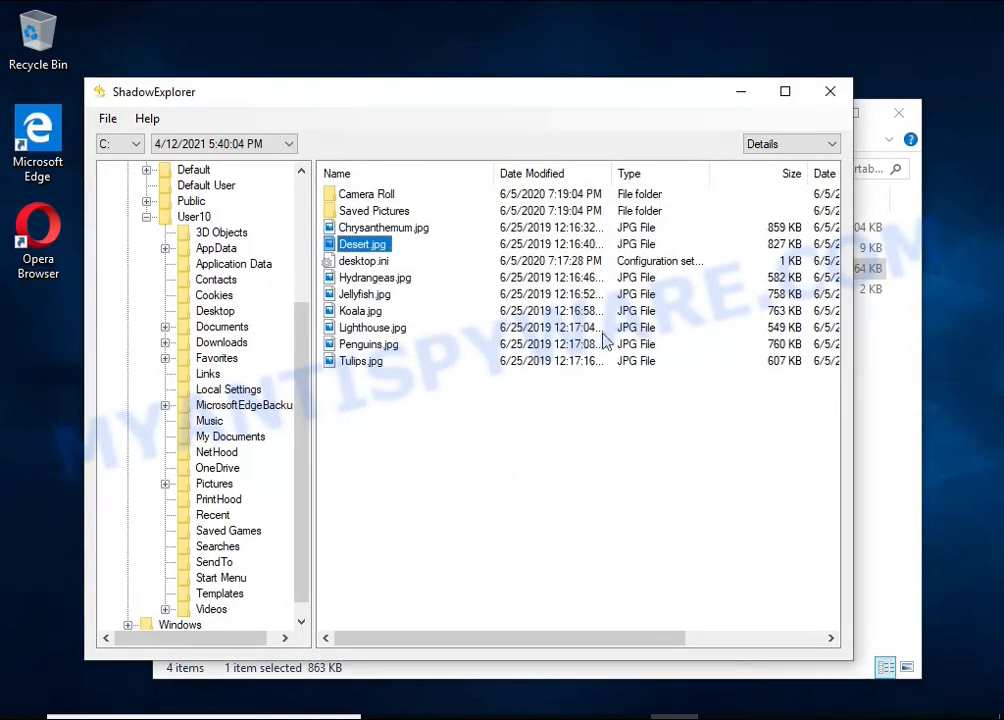
left_click(829, 91)
View the exported files on USB Drive (E:) and open UserGuide_Android.docx to check its content
left_click(238, 598)
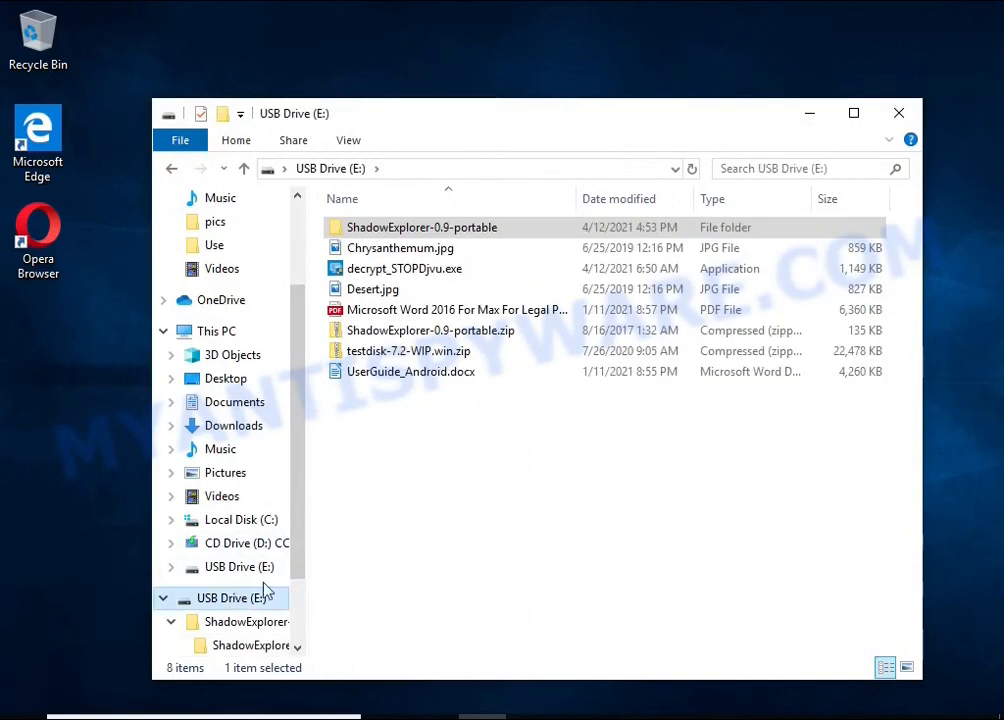
left_click(405, 248)
left_click(426, 290)
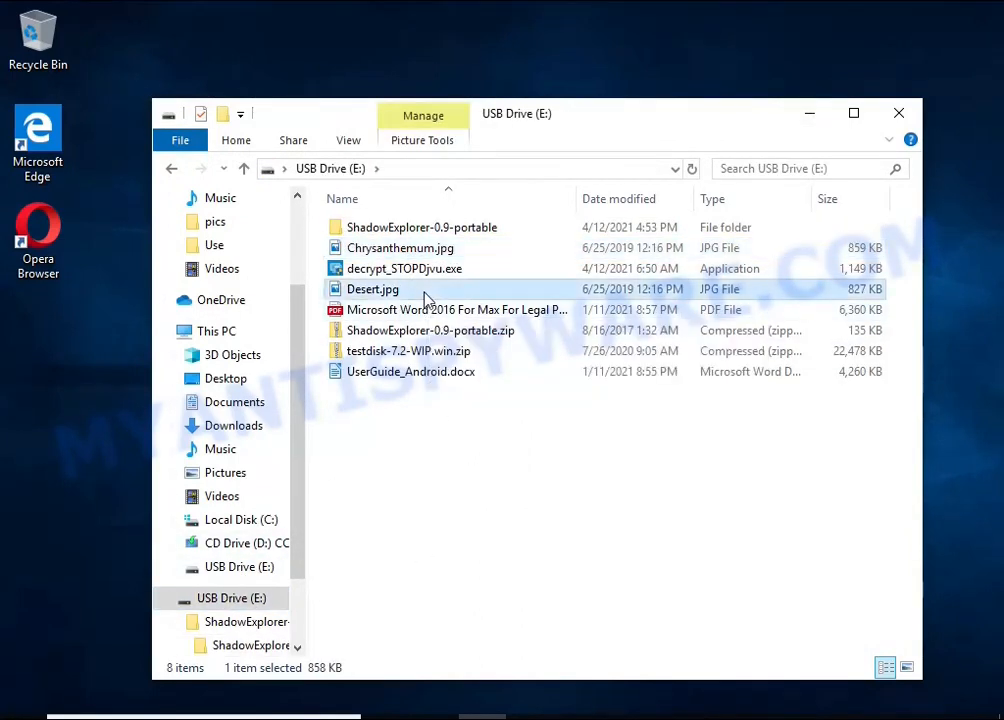
left_click(433, 311)
left_click(433, 372)
double_click(433, 379)
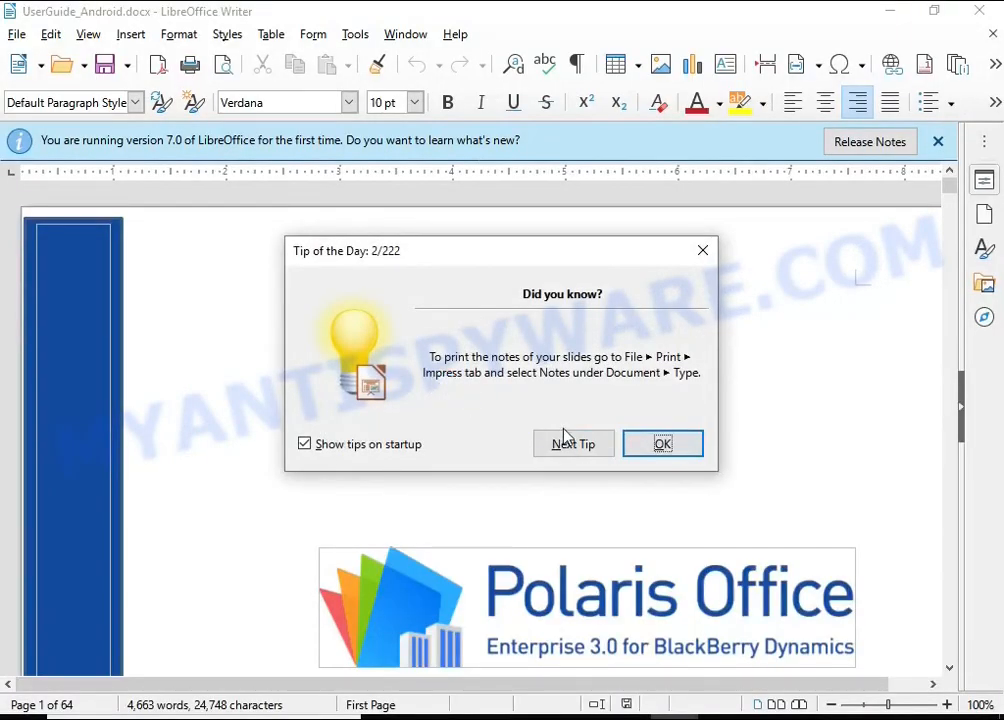
Dismiss the tip of the day, look through UserGuide_Android.docx to check its pages and close the document
left_click(654, 443)
scroll(666, 359, "down", 15)
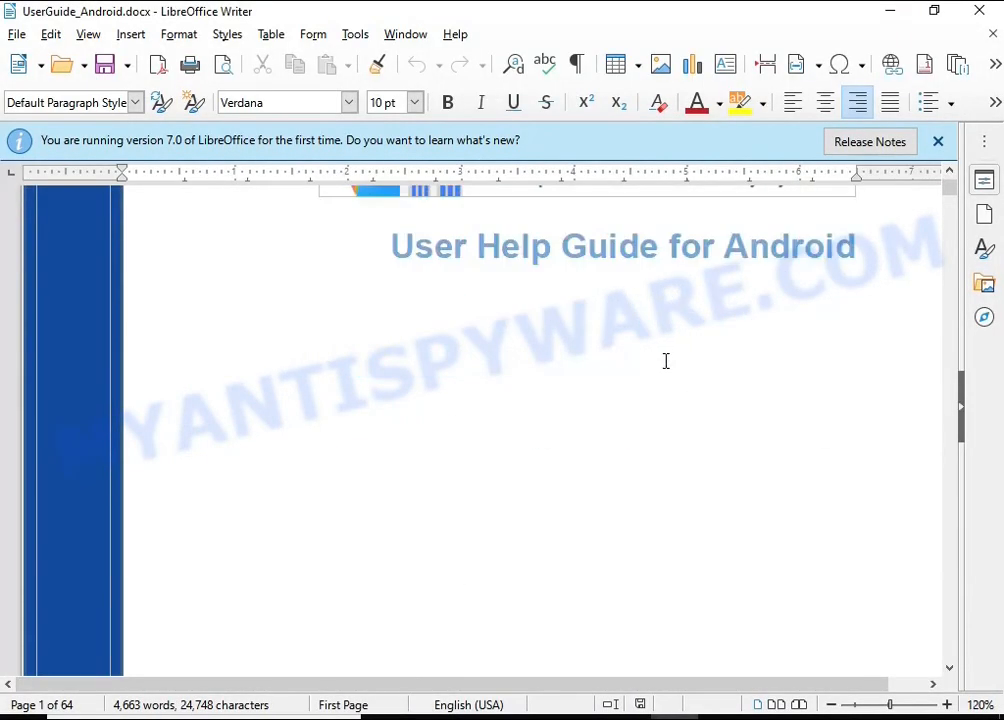
scroll(610, 385, "up", 2, "ctrl")
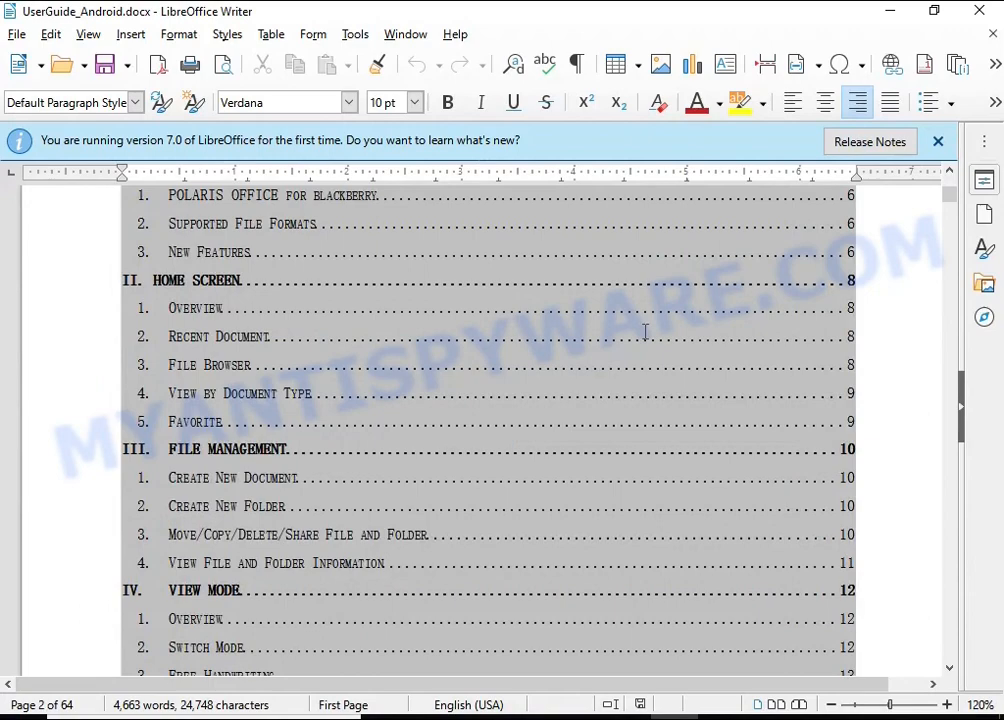
left_click(979, 11)
Open the recovered Microsoft Word 2016 PDF on USB Drive (E:), look through its pages and close it
double_click(418, 312)
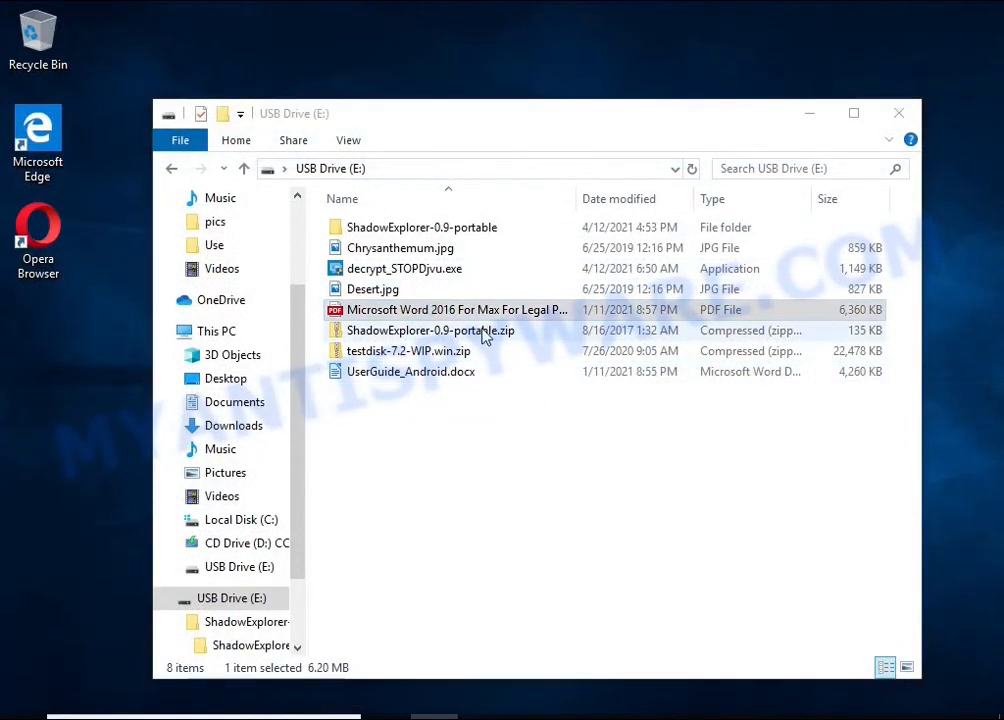
scroll(505, 327, "down", 20)
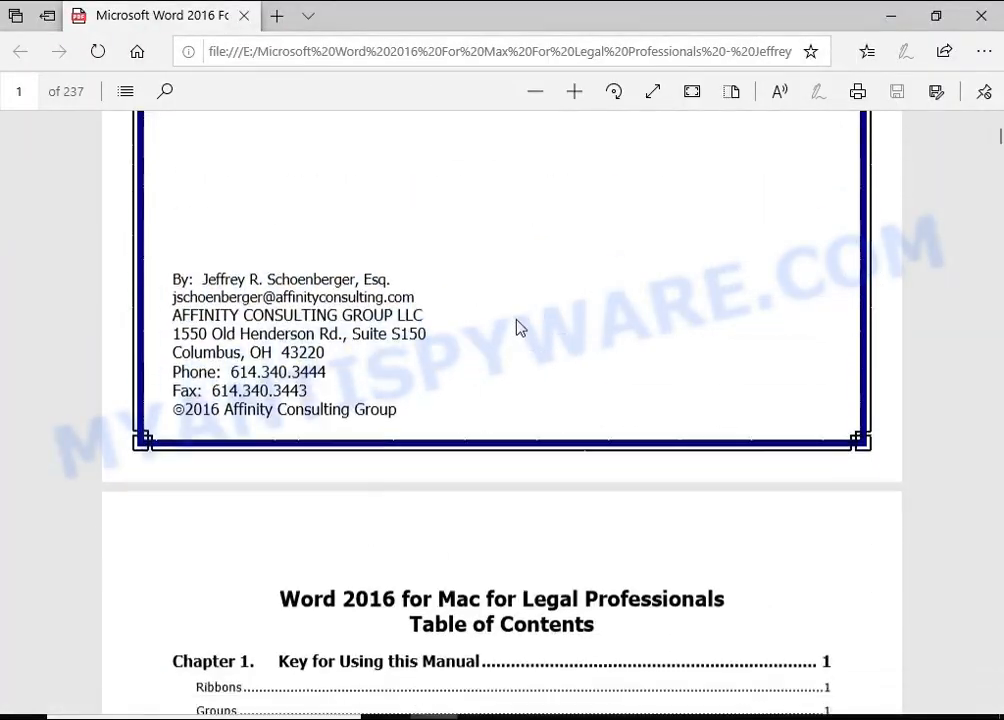
left_click(981, 27)
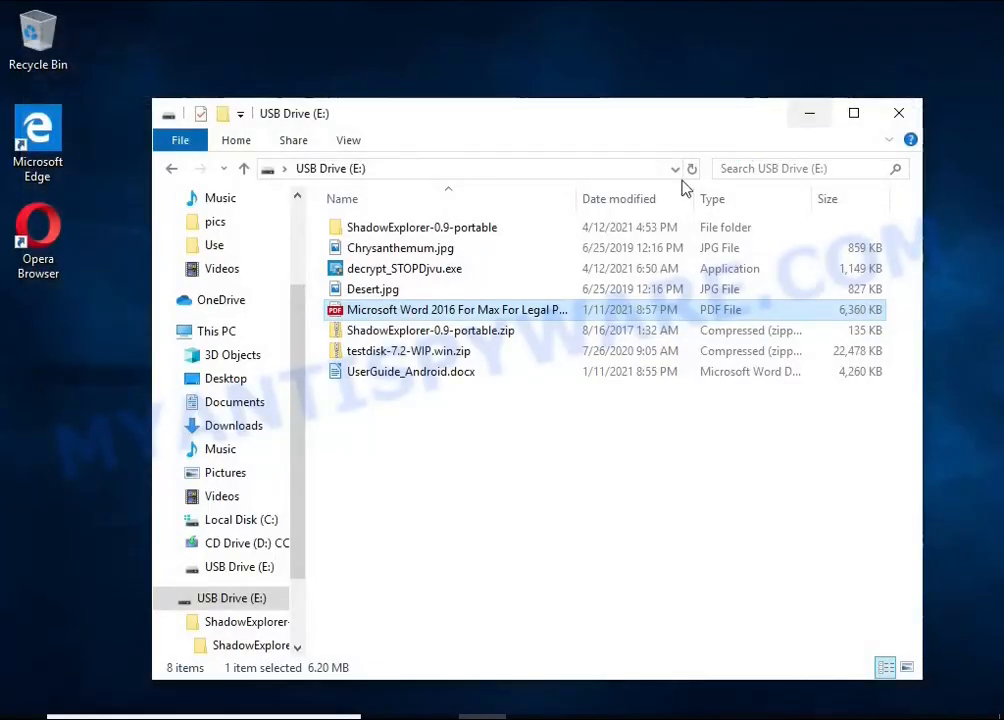
View the recovered pictures Desert.jpg and Chrysanthemum.jpg one after the other, then close them and the USB Drive (E:) folder
double_click(424, 288)
left_click(426, 314)
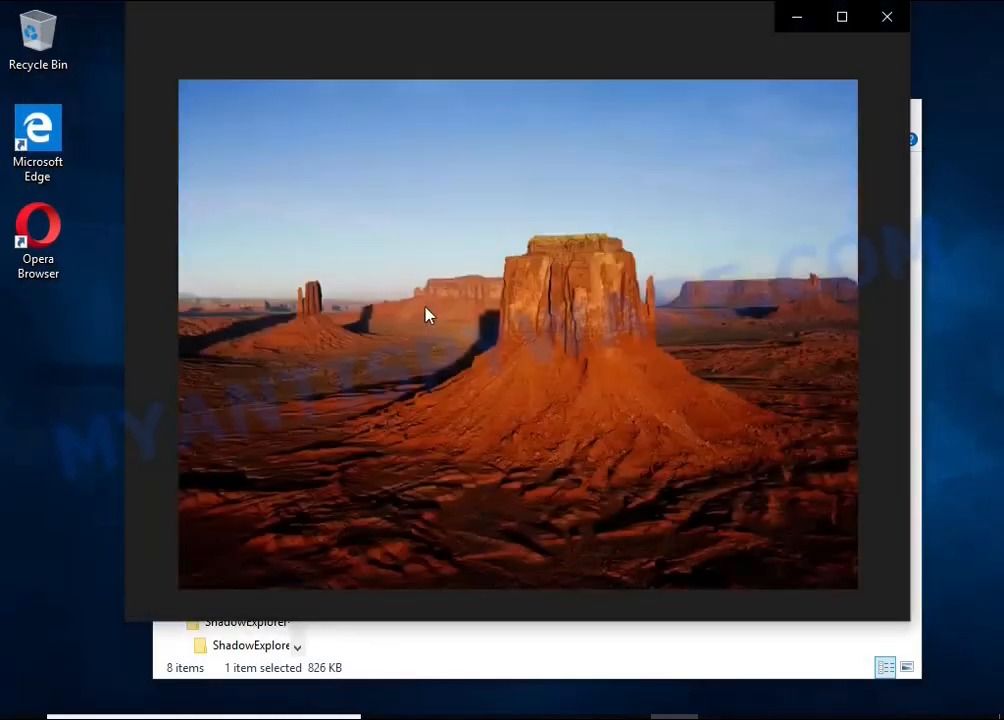
left_click(884, 36)
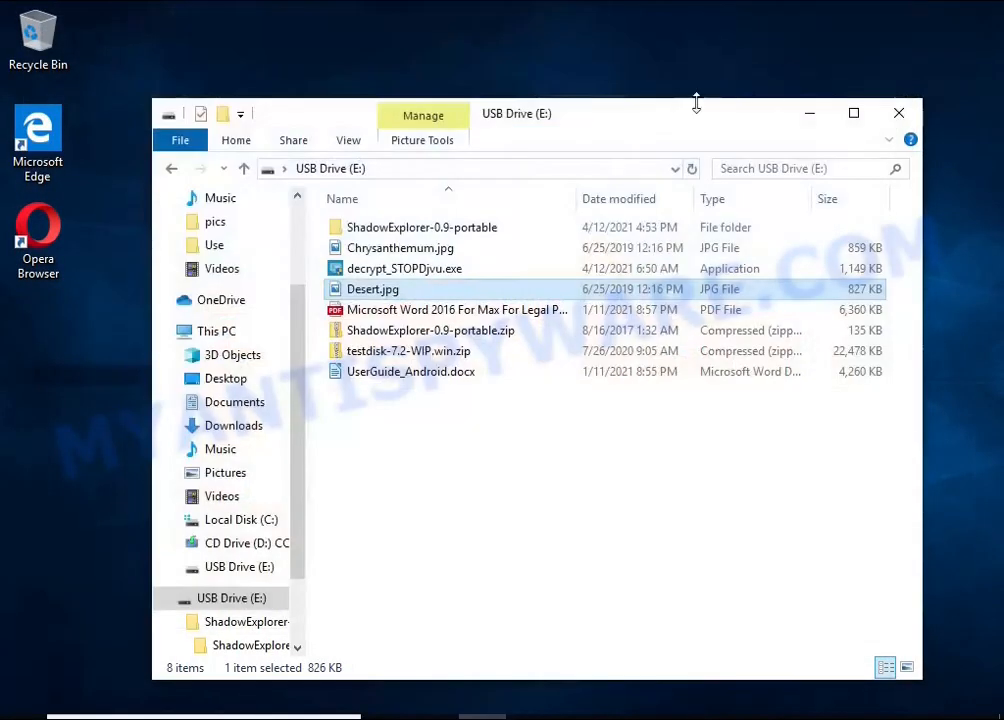
double_click(443, 249)
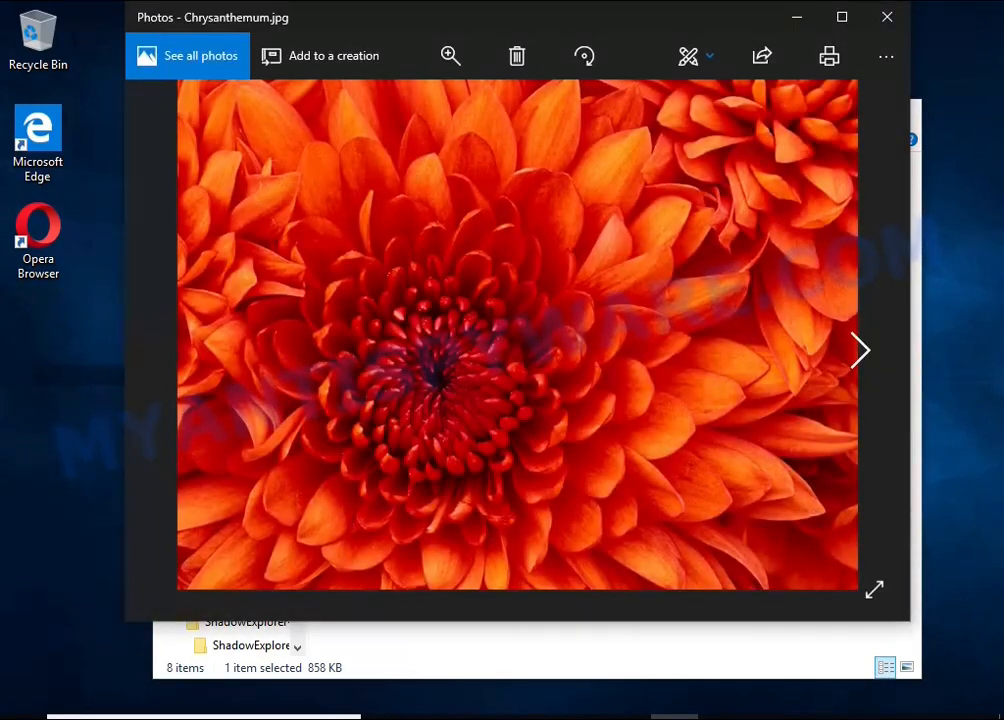
left_click(884, 17)
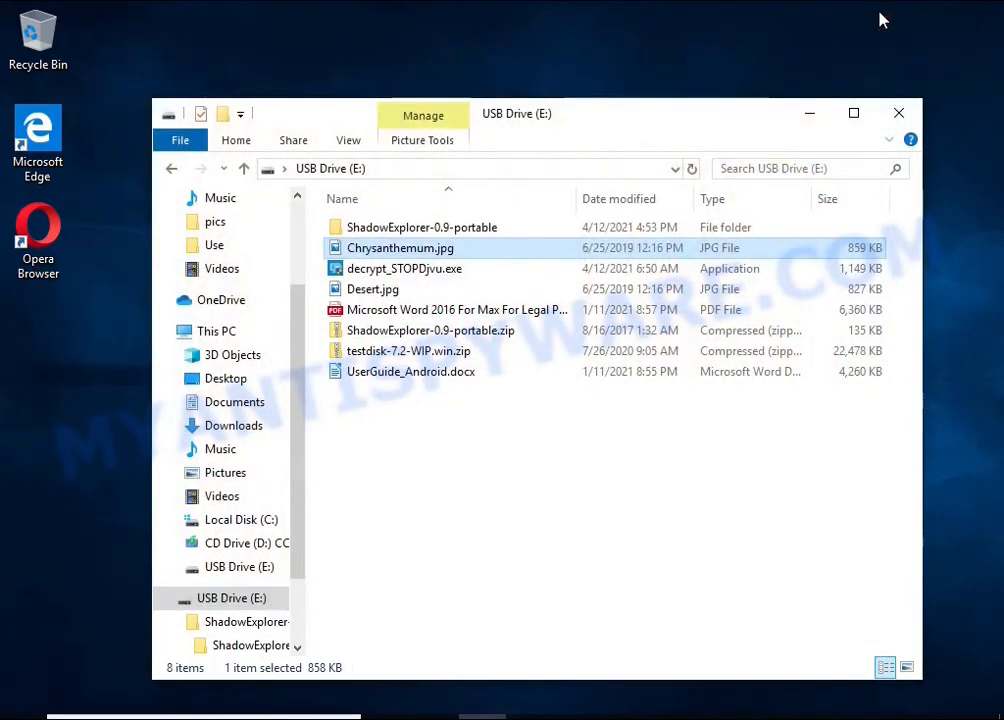
left_click(899, 113)
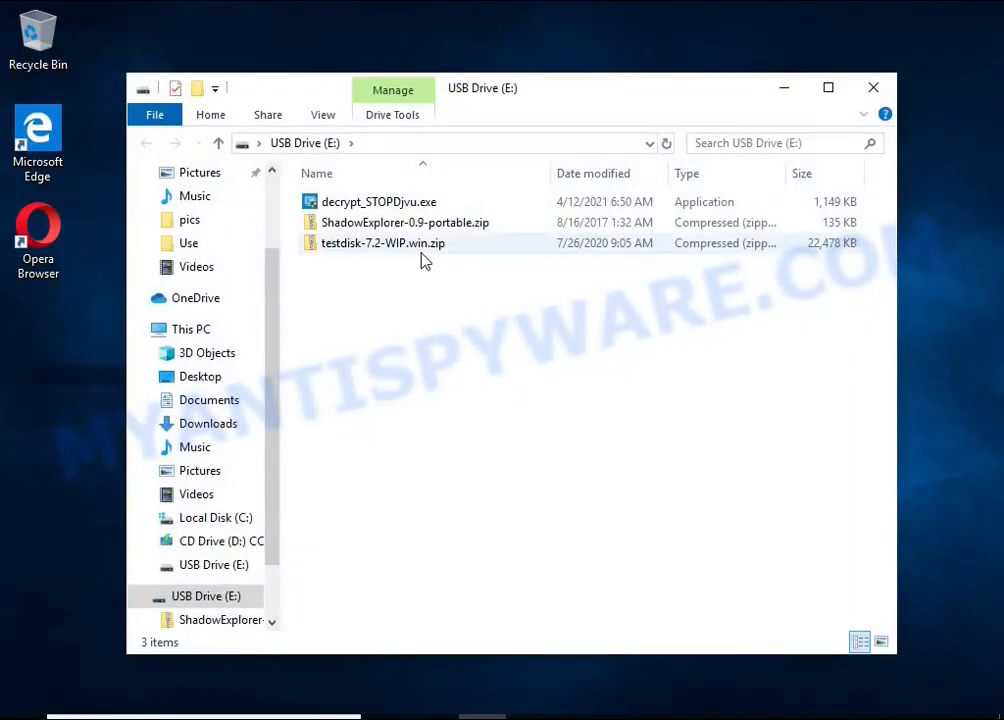
Extract testdisk-7.2-WIP.win.zip on USB Drive (E:) to the folder E:\testdisk-7.2-WIP.win
left_click(486, 250)
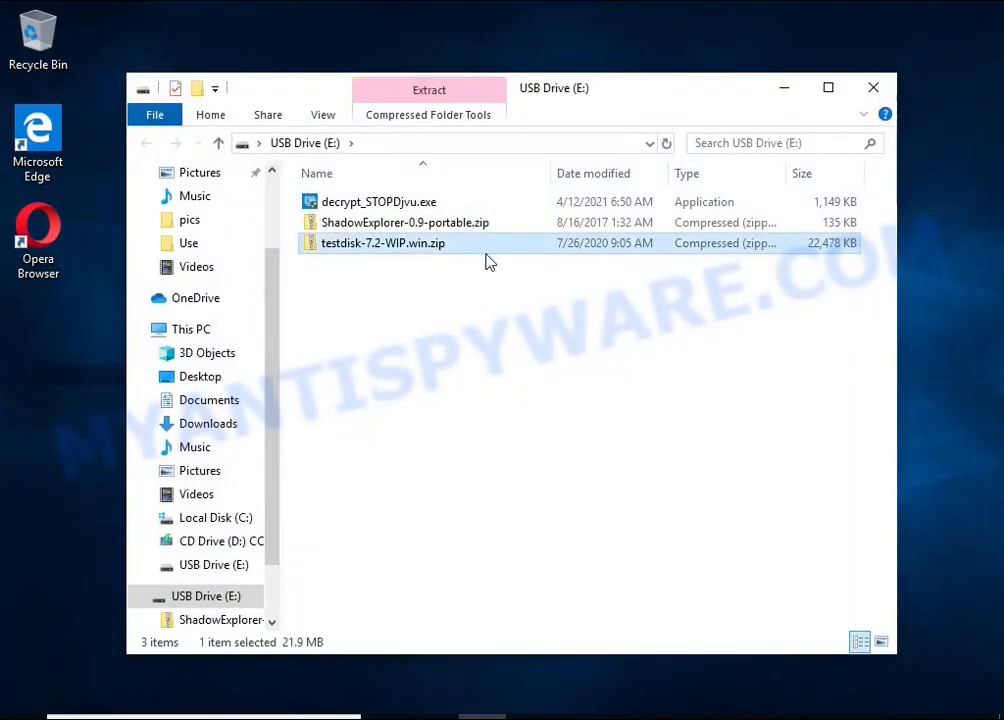
right_click(489, 261)
left_click(654, 309)
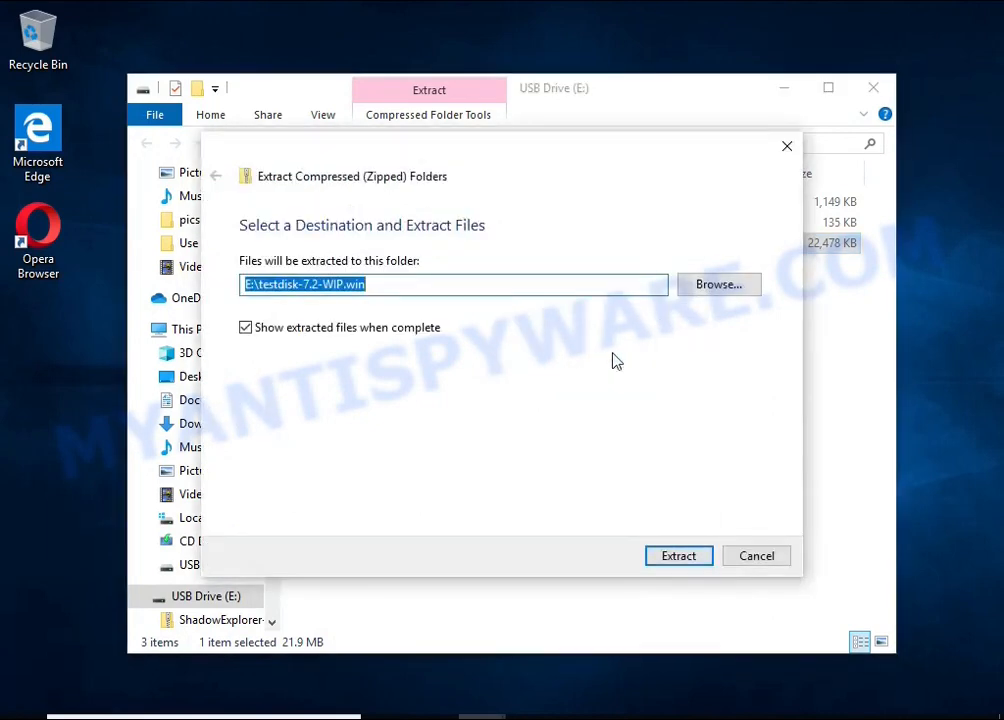
left_click(686, 557)
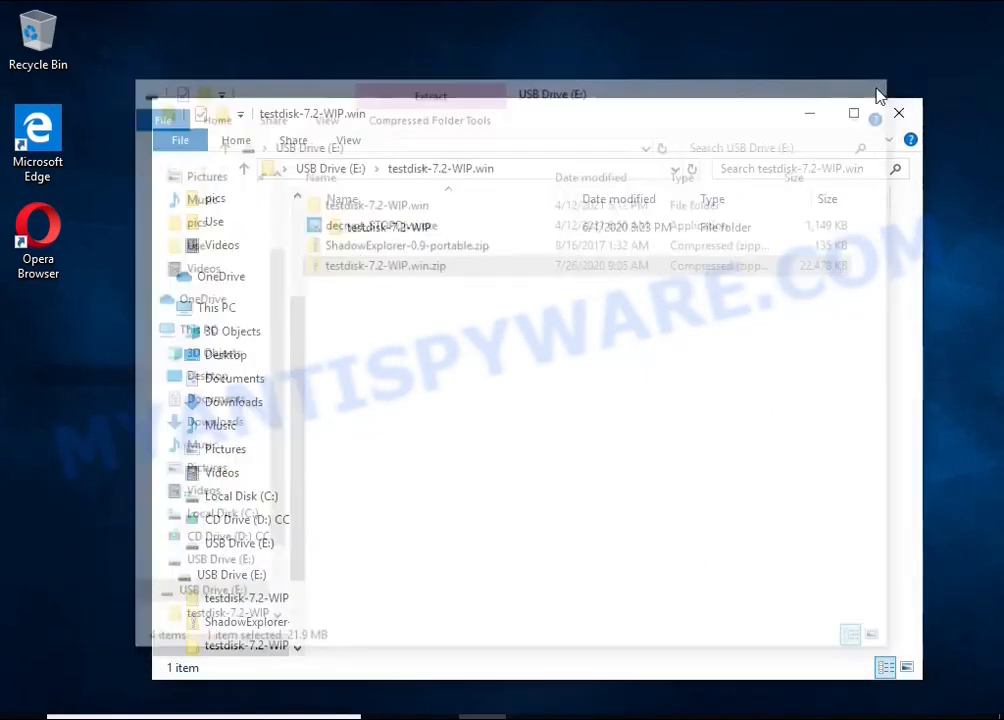
Run qphotorec_win.exe from the extracted testdisk-7.2-WIP folder and allow it to make changes to the device
double_click(462, 235)
scroll(508, 333, "down", 7)
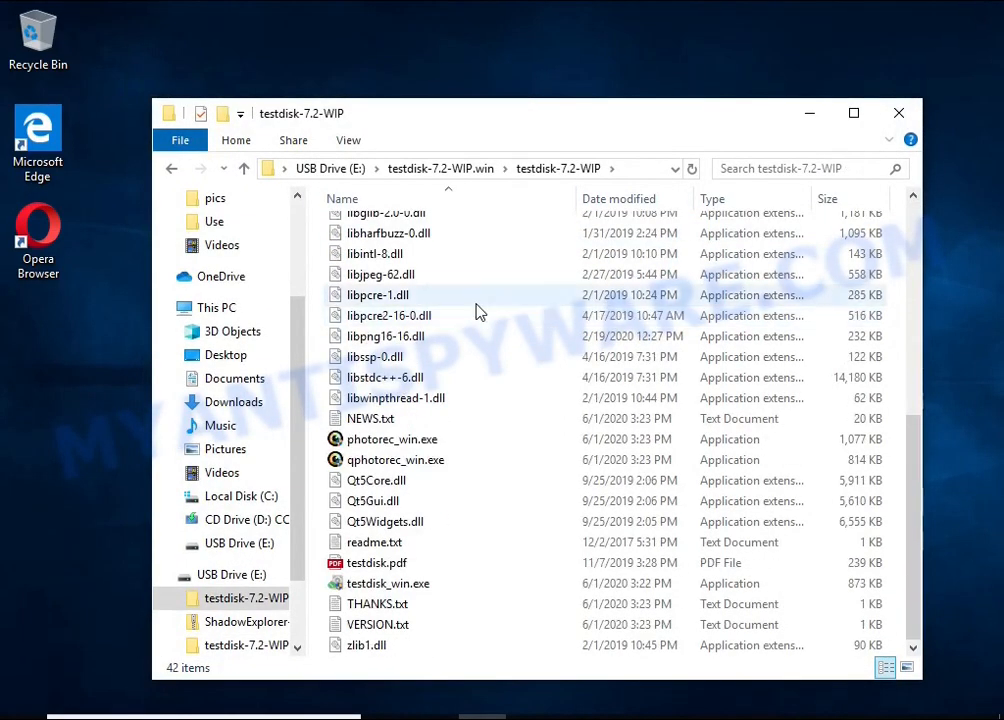
left_click(433, 462)
double_click(510, 466)
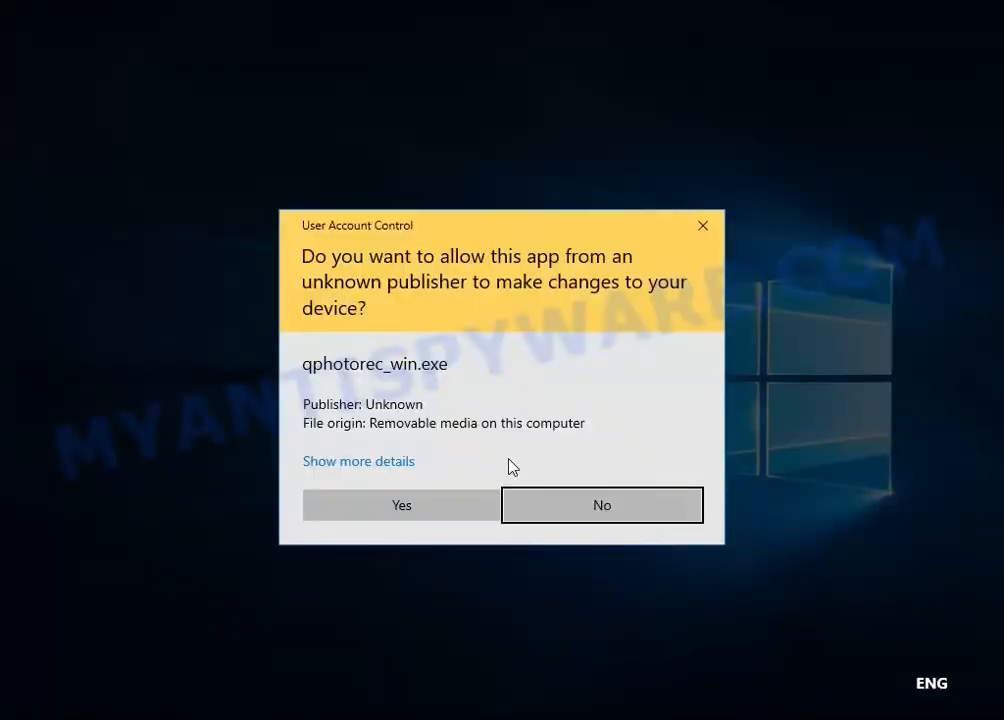
left_click(426, 513)
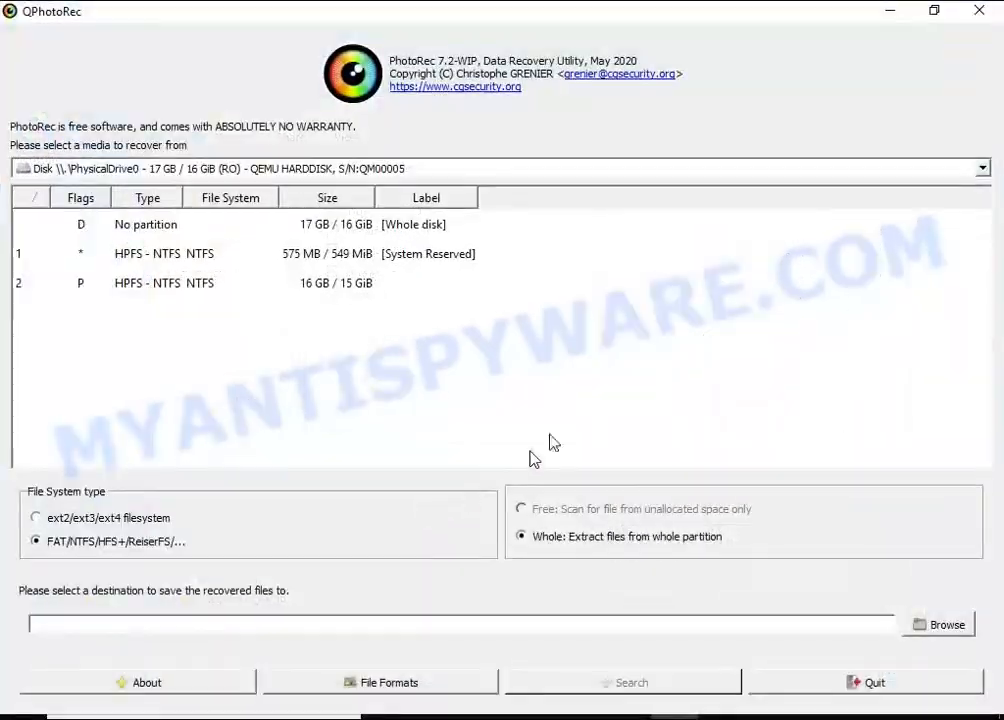
Restore the QPhotoRec window to a smaller size and select PhysicalDrive0 with its 16 GB NTFS partition for recovery
left_click(934, 10)
left_click_drag(499, 116, 542, 104)
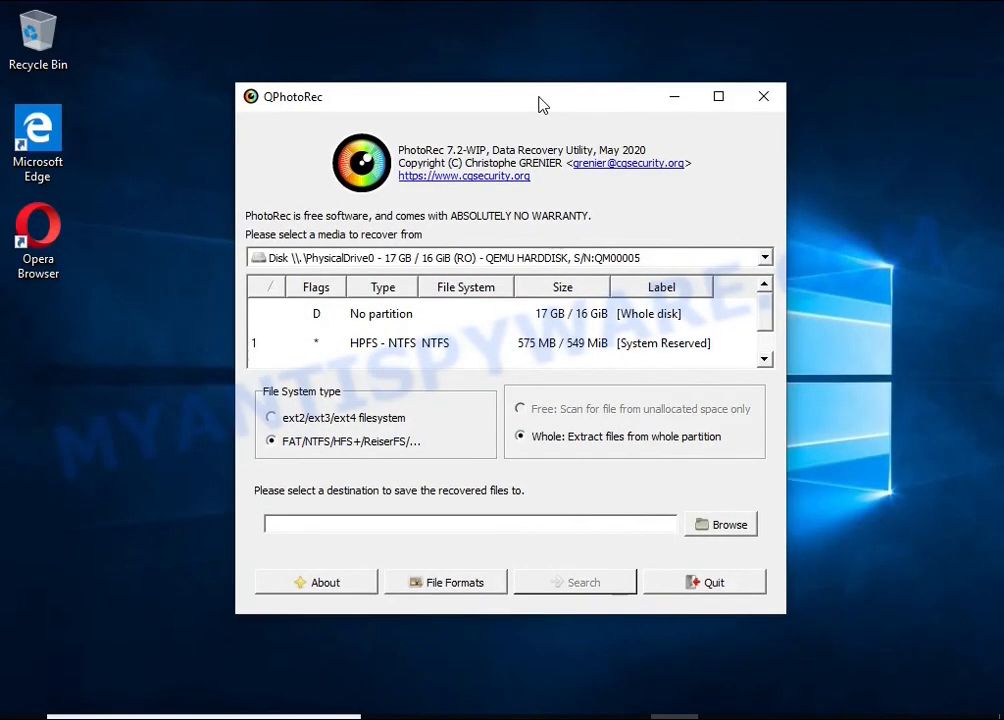
left_click(430, 257)
left_click(425, 273)
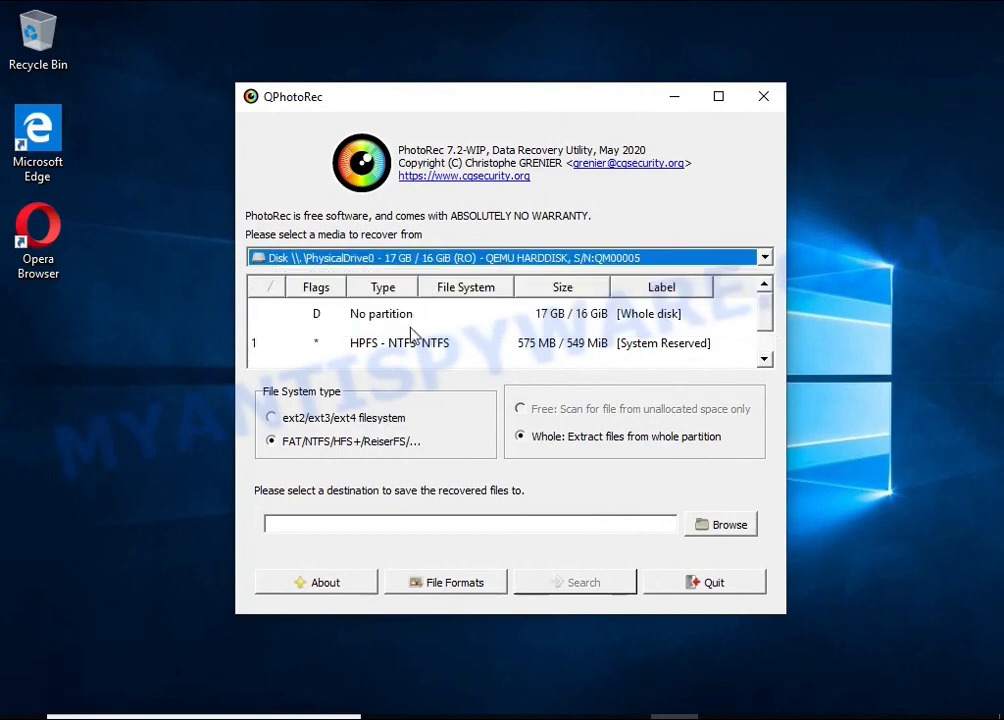
scroll(420, 345, "down", 1)
left_click(416, 354)
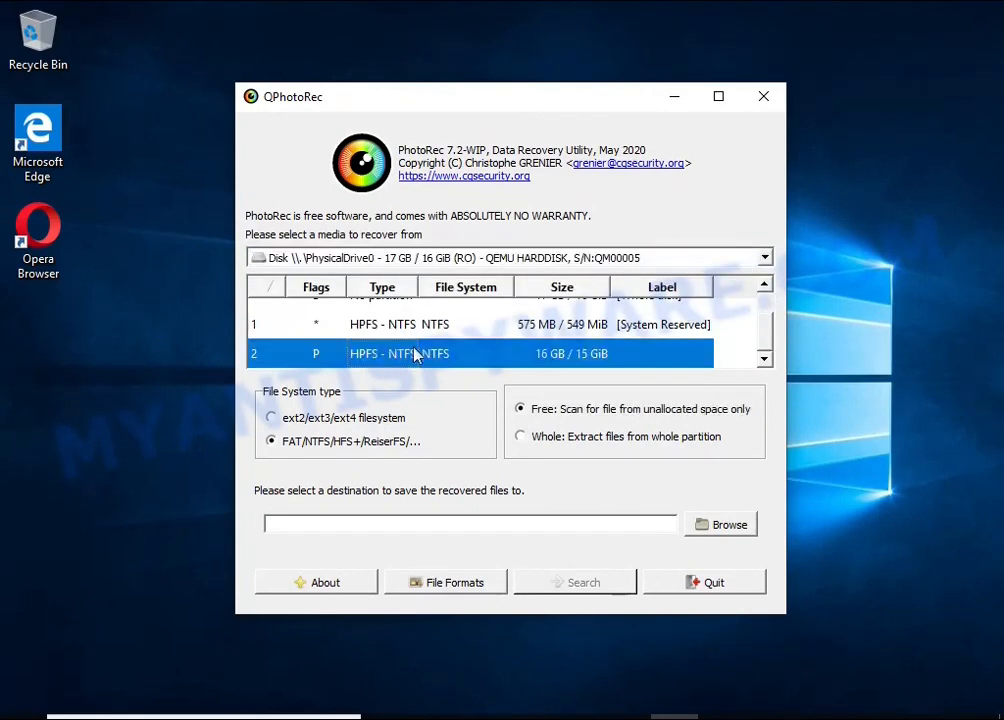
Clear all file formats in QPhotoRec and enable only the doc Microsoft Office Document format
left_click(418, 584)
left_click(413, 458)
scroll(463, 364, "down", 3)
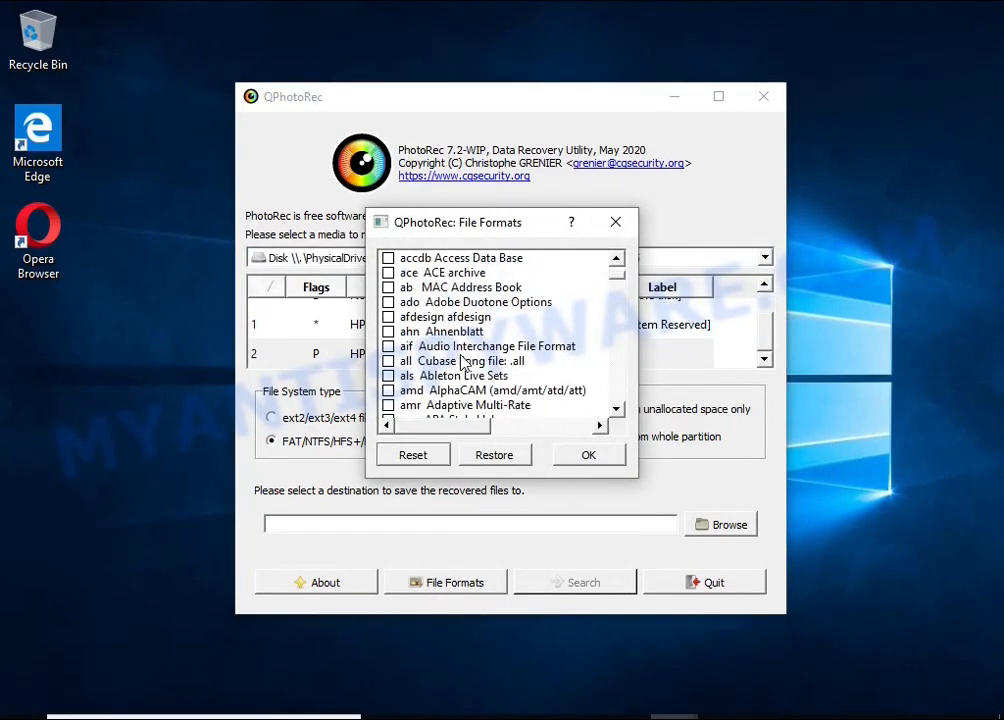
scroll(463, 364, "down", 20)
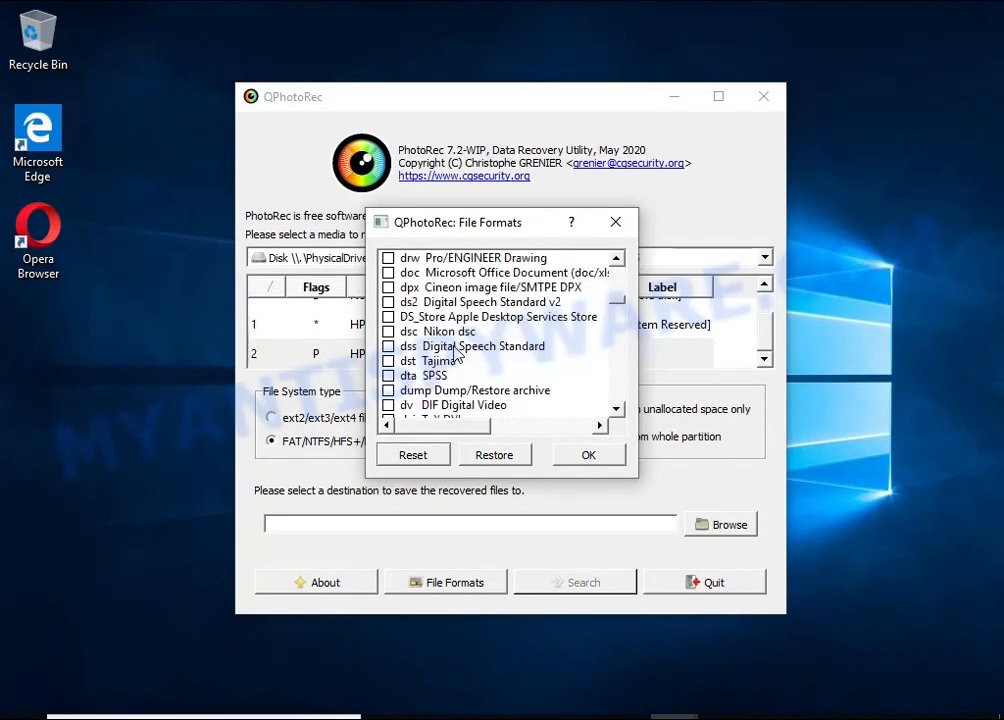
scroll(455, 352, "up", 1)
left_click(457, 318)
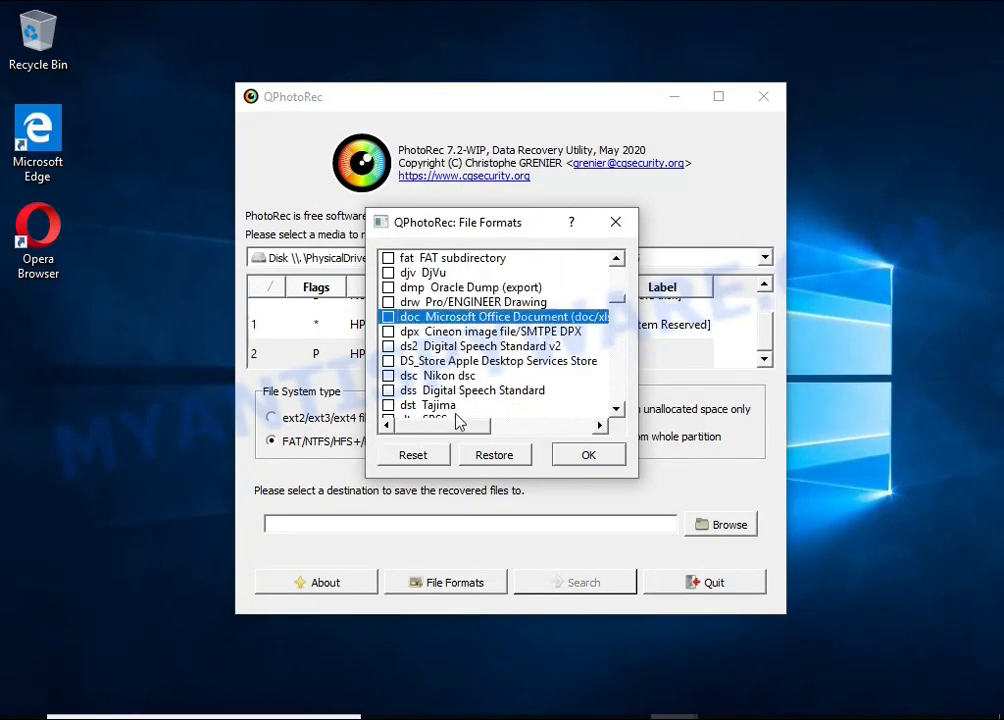
left_click_drag(460, 426, 397, 350)
Enable the jpg JPG picture and pdf Portable Document Format entries in the file formats list
scroll(473, 361, "down", 7)
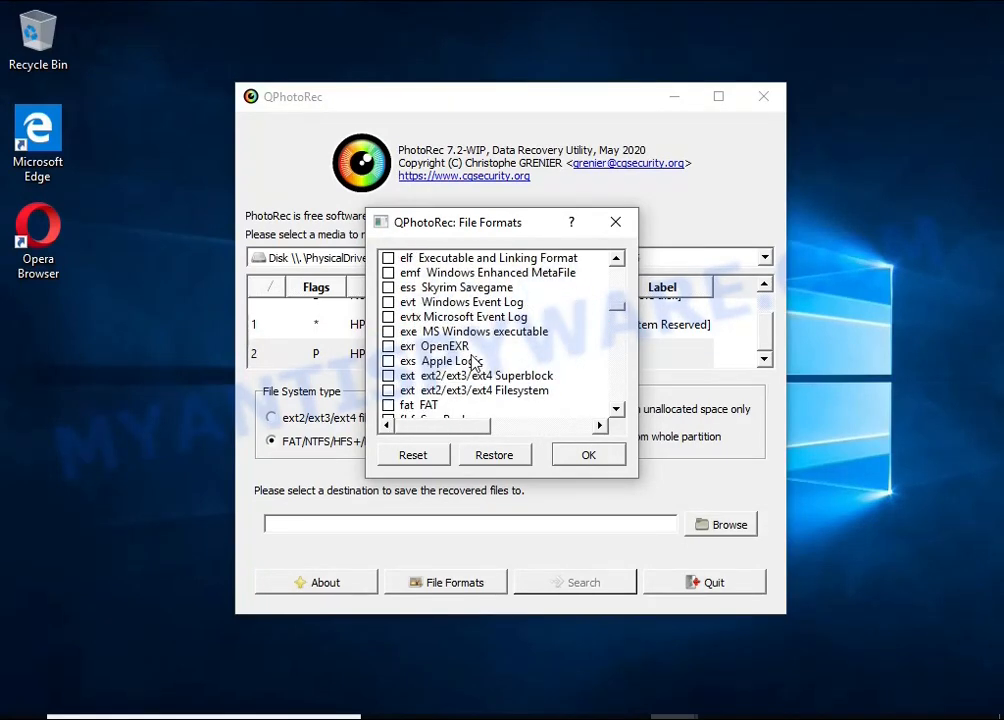
scroll(473, 361, "down", 20)
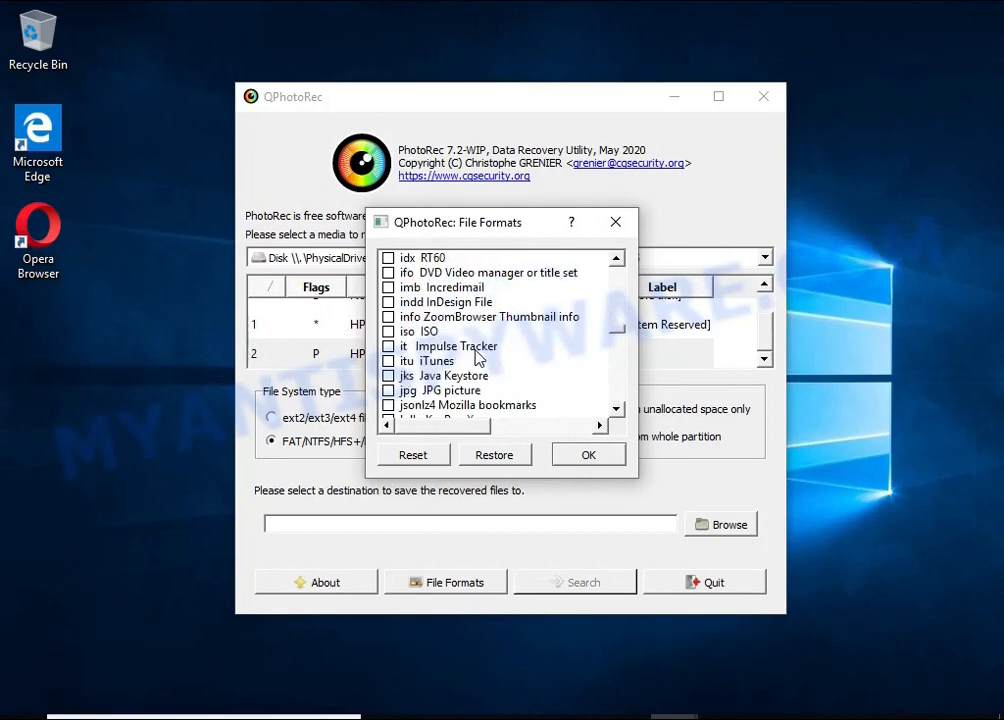
scroll(478, 358, "down", 1)
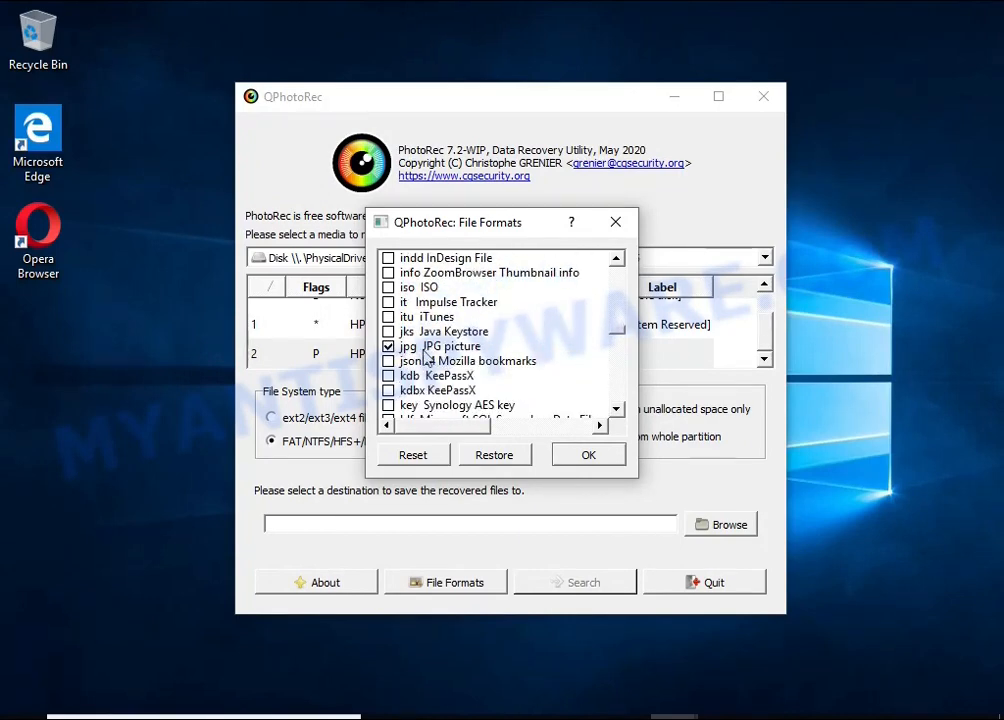
scroll(503, 355, "down", 20)
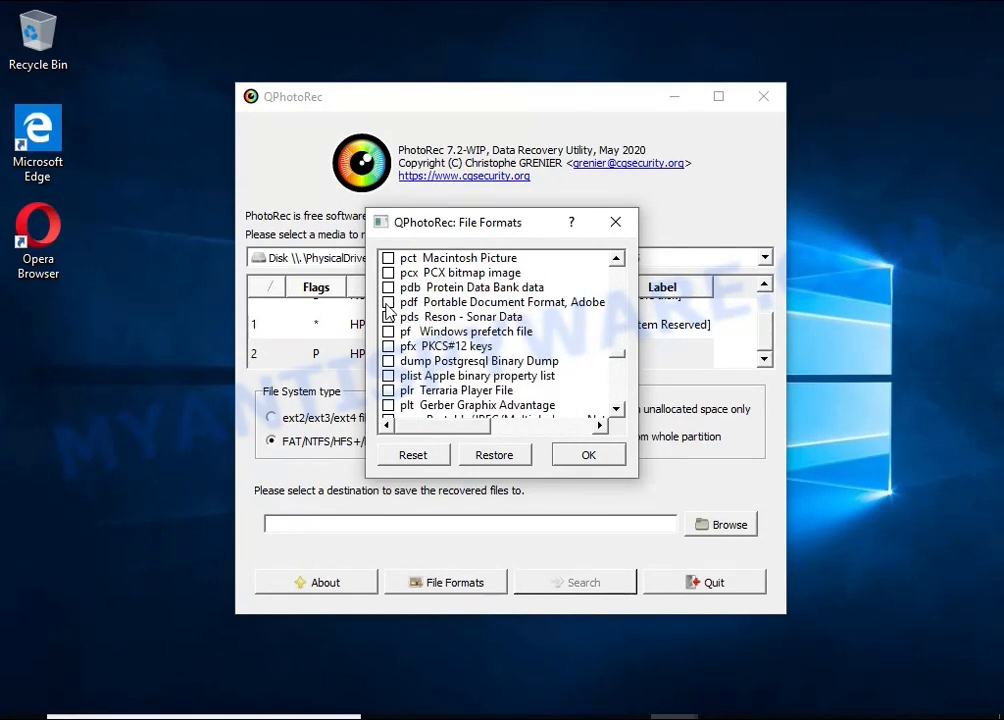
Enable the zip archive format to cover .docx and .xlsx files and confirm the file format selection
scroll(440, 320, "down", 20)
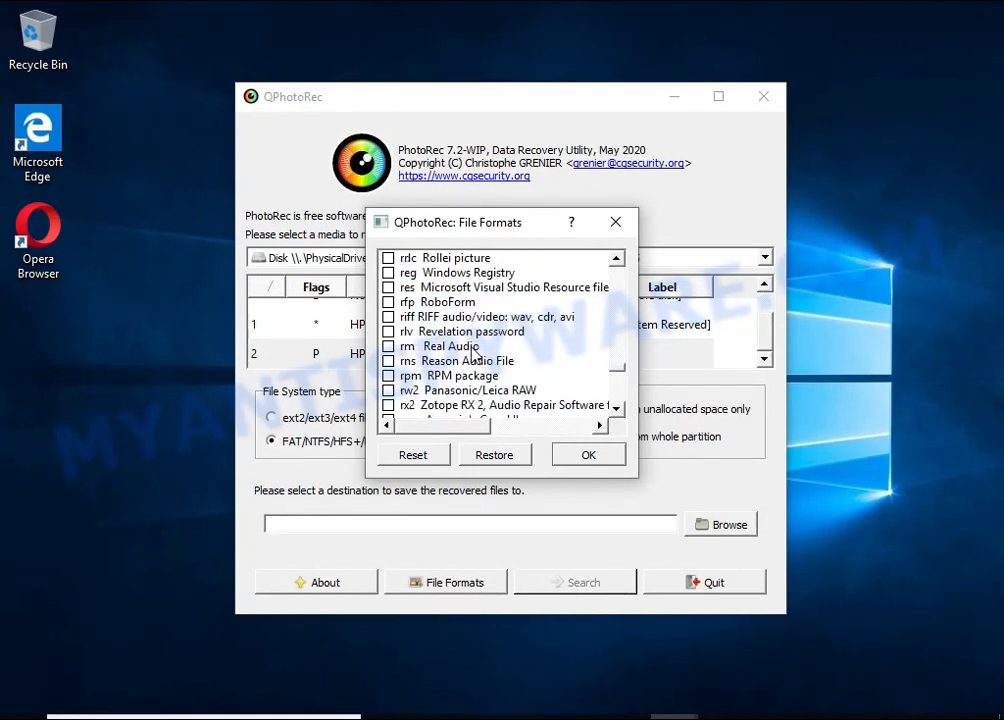
scroll(463, 345, "down", 4)
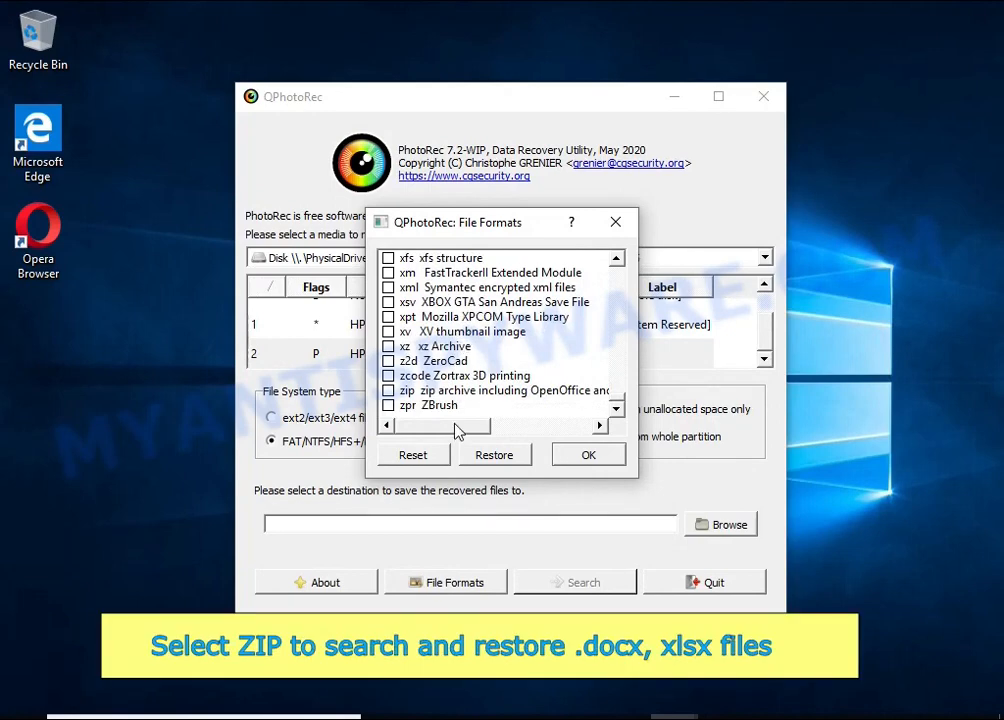
left_click_drag(455, 426, 430, 428)
left_click(397, 392)
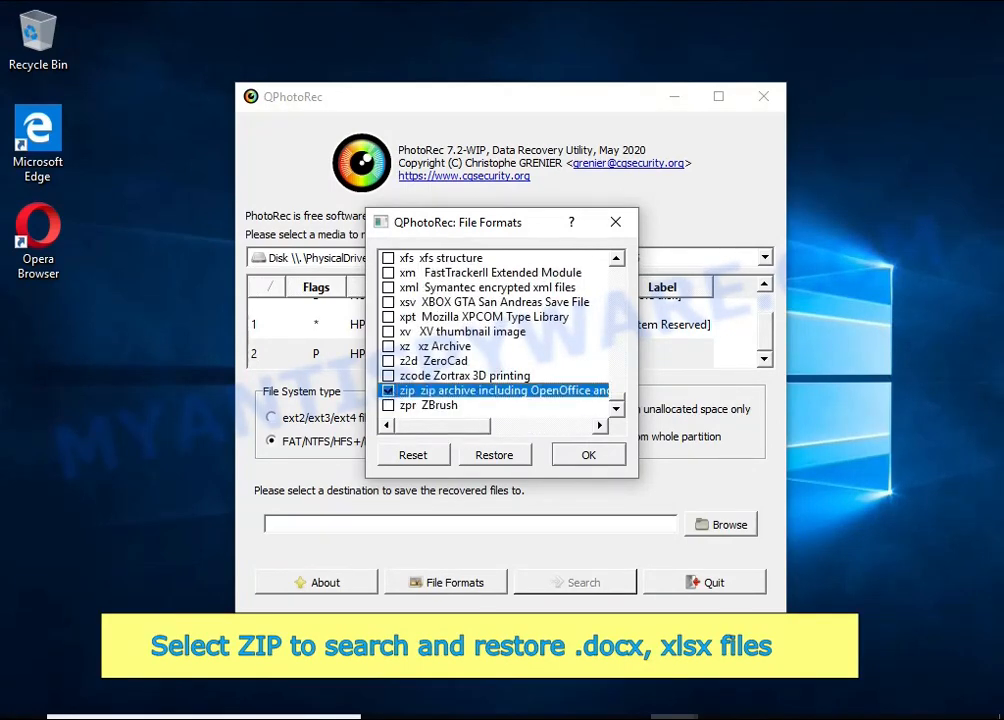
left_click(588, 455)
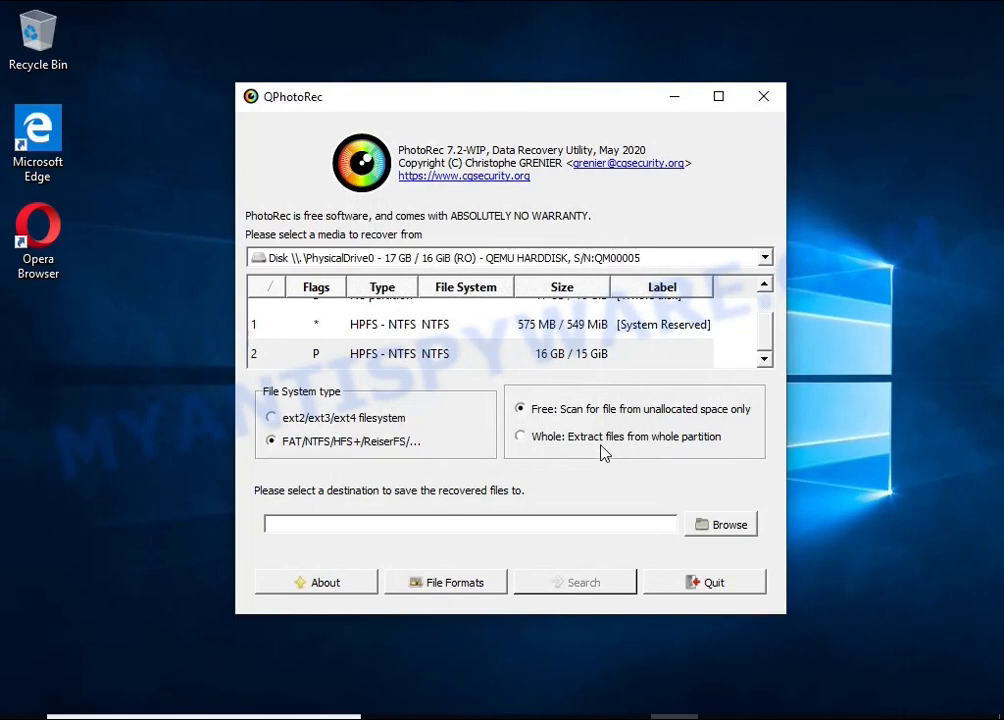
Set USB Drive (E:) as the destination for the recovered files and start the search
left_click(604, 452)
left_click(708, 530)
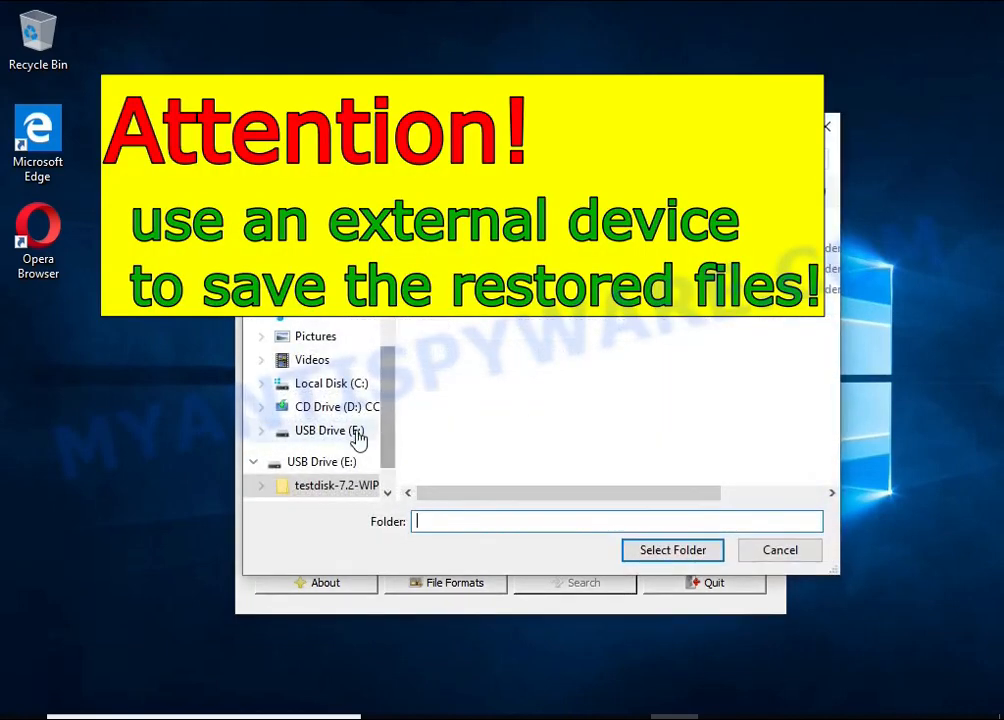
left_click(325, 461)
left_click(648, 553)
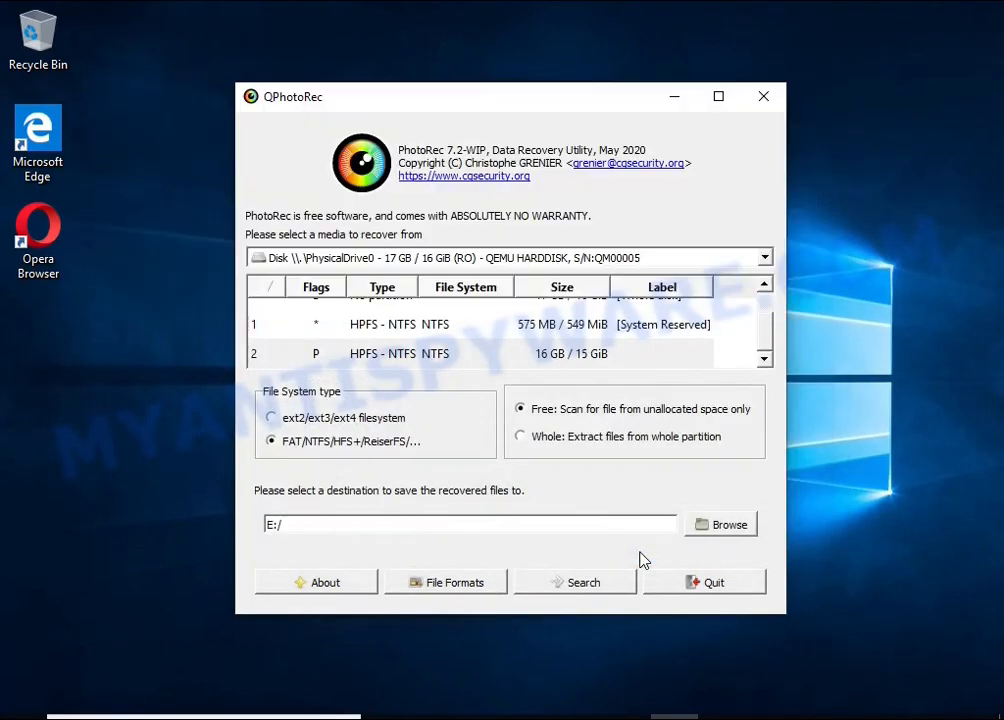
left_click(585, 583)
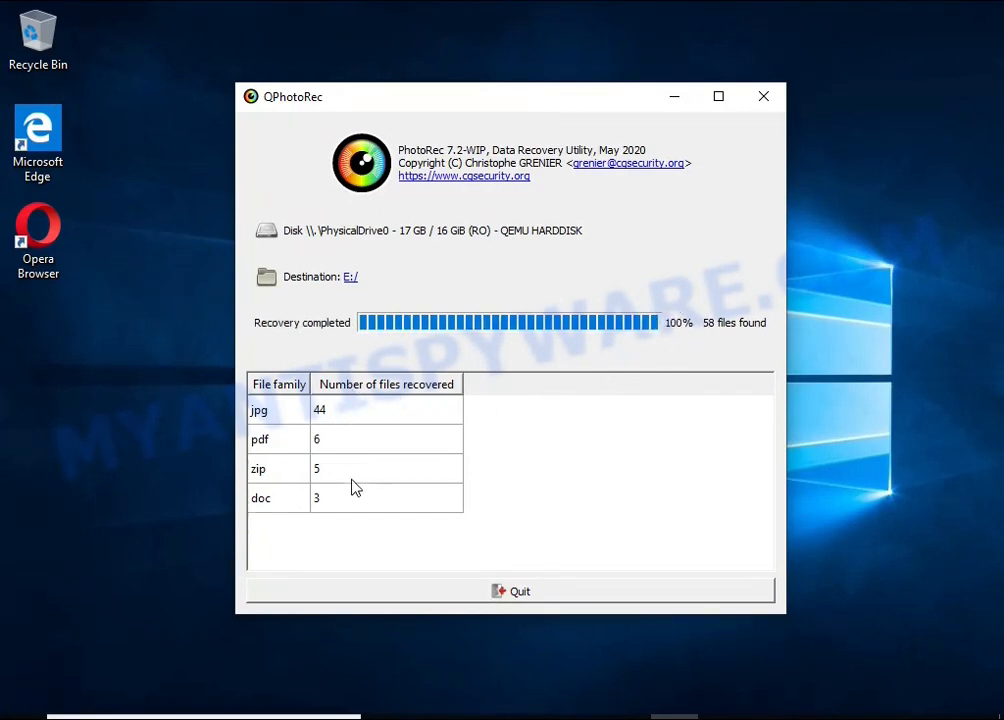
Quit QPhotoRec and open USB Drive (E:) in File Explorer
left_click(546, 603)
key("super+e")
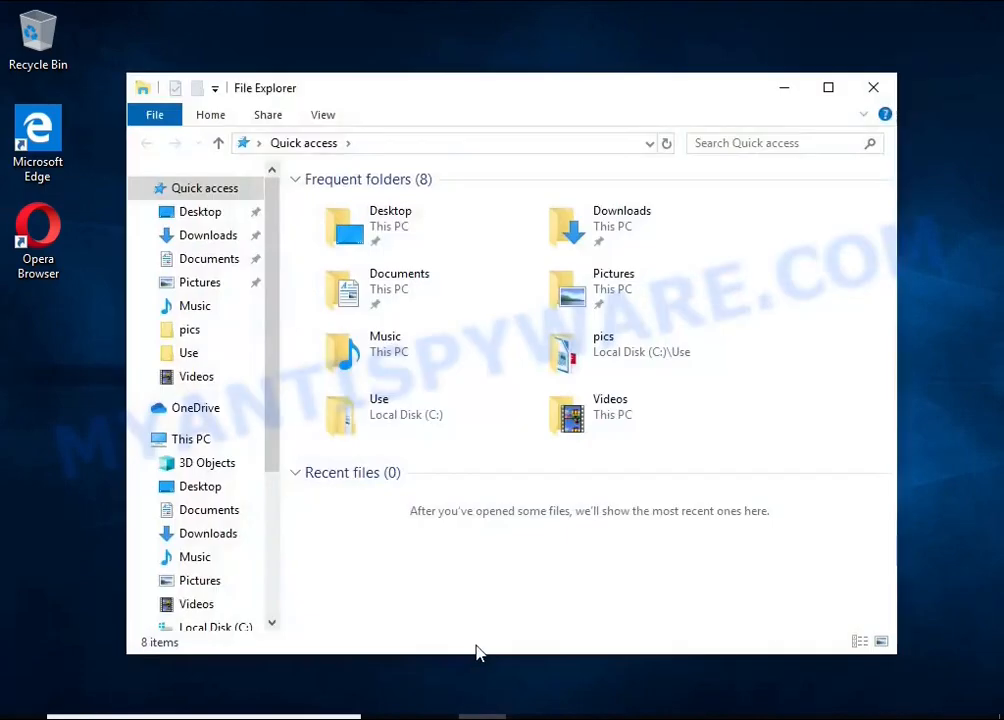
scroll(190, 569, "down", 2)
left_click(200, 572)
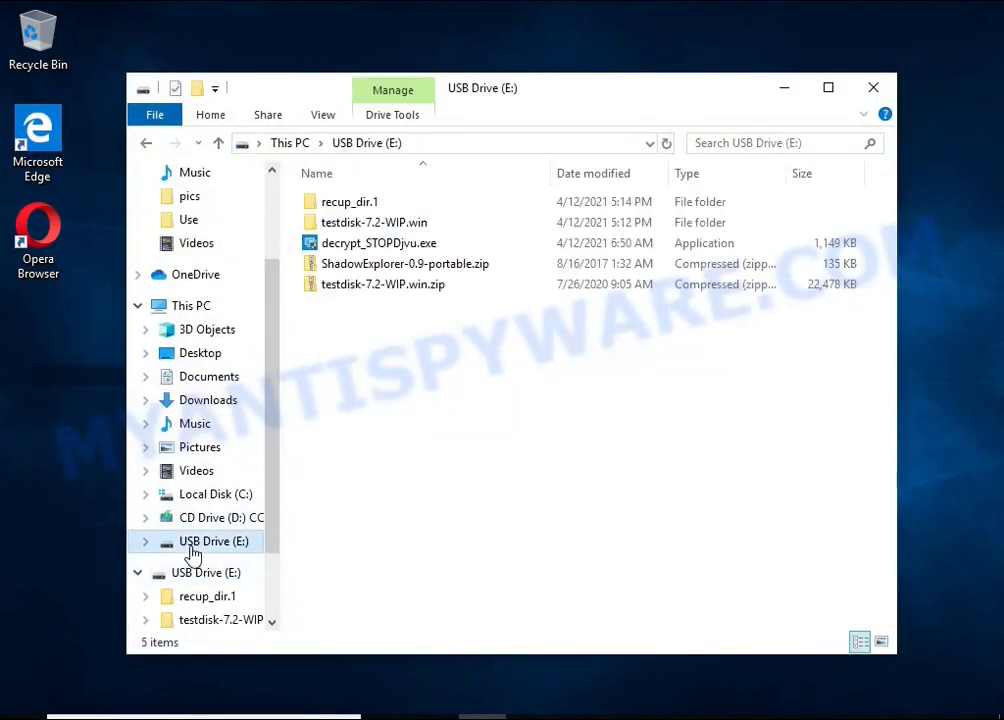
Open the recup_dir.1 folder on the USB drive and sort the recovered files by size, largest first
left_click(361, 206)
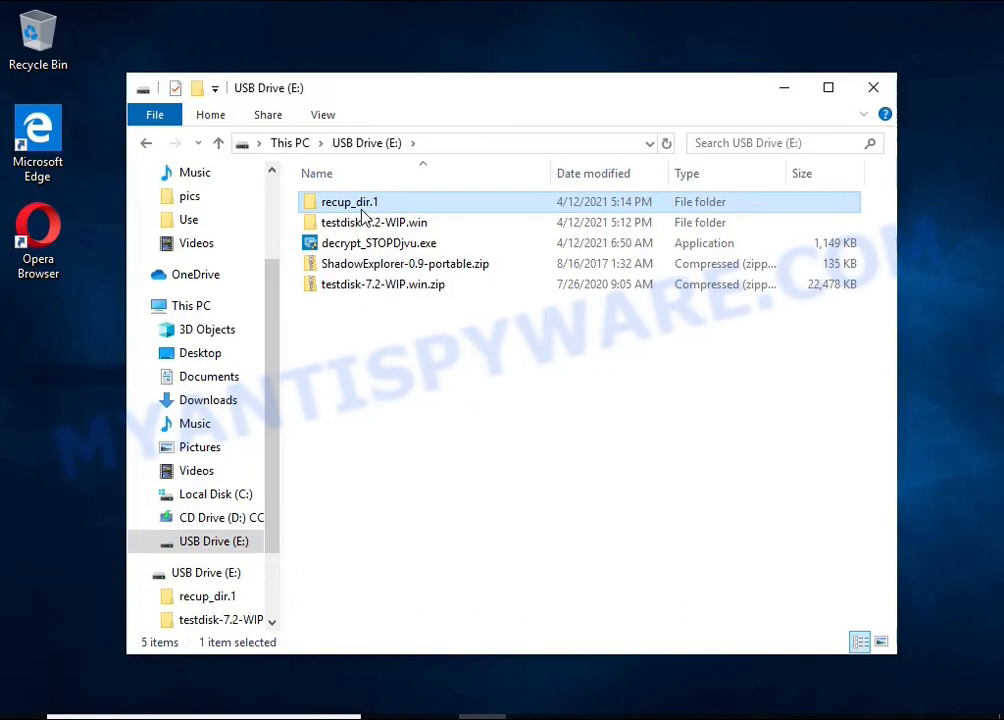
double_click(362, 207)
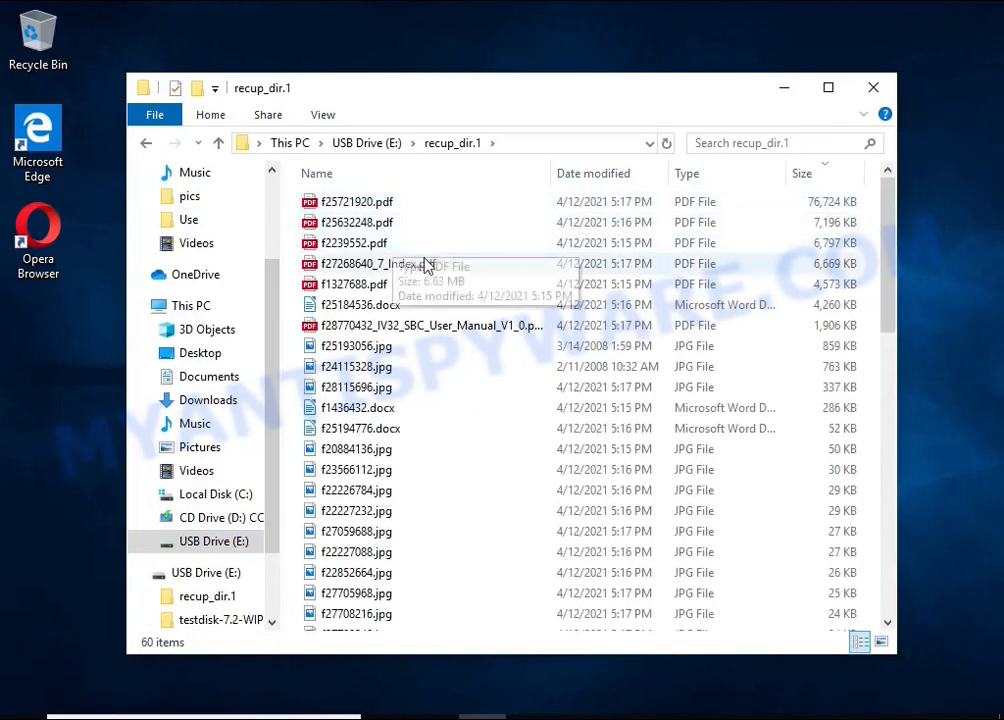
left_click(814, 180)
left_click(817, 180)
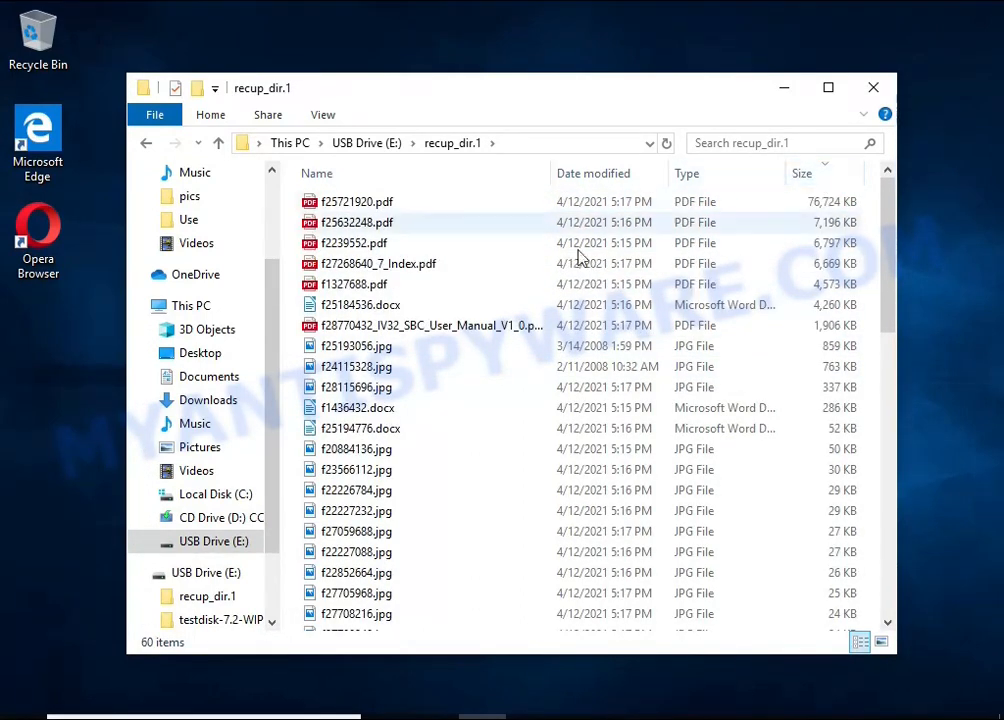
Open the recovered f28770432_IV32_SBC_User_Manual_V1_0 PDF, look through its first pages, and close it
double_click(484, 327)
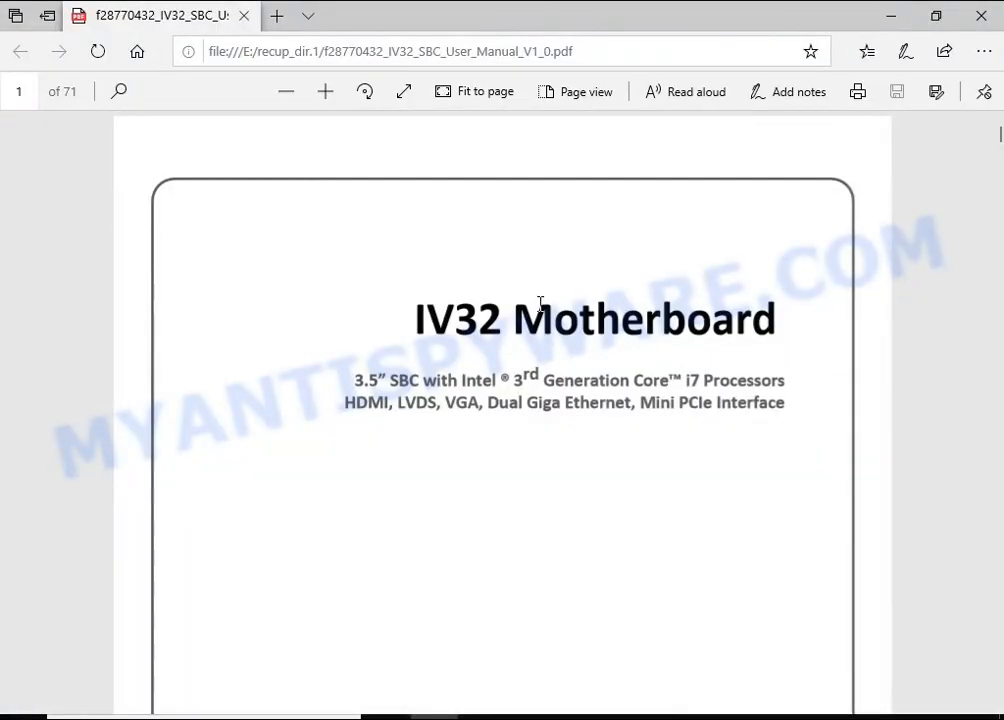
scroll(553, 330, "down", 15)
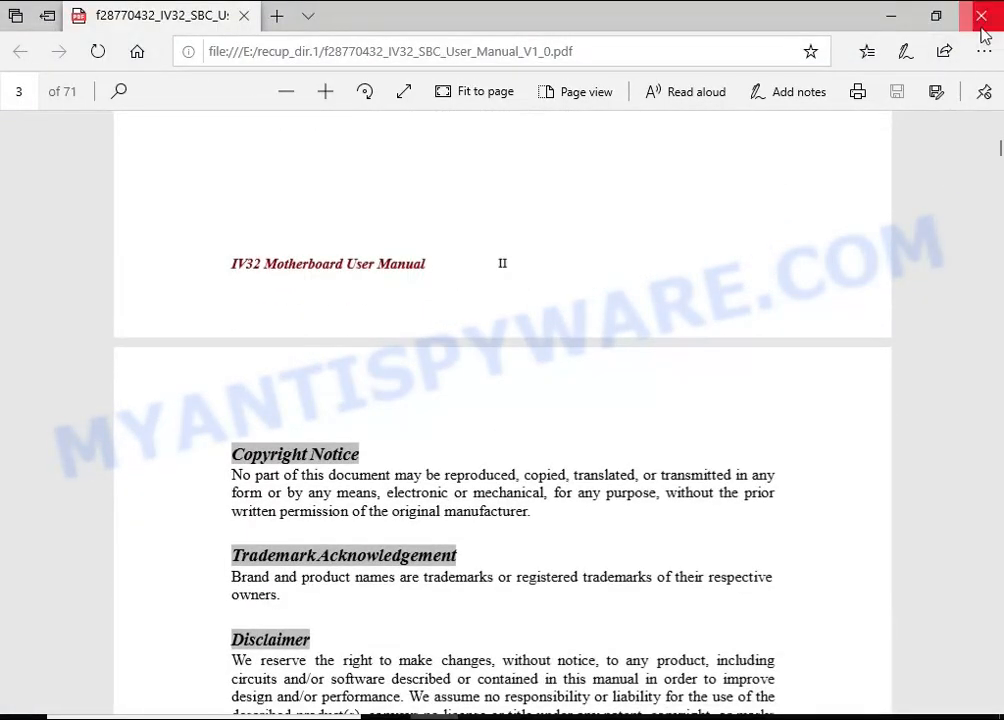
left_click(981, 16)
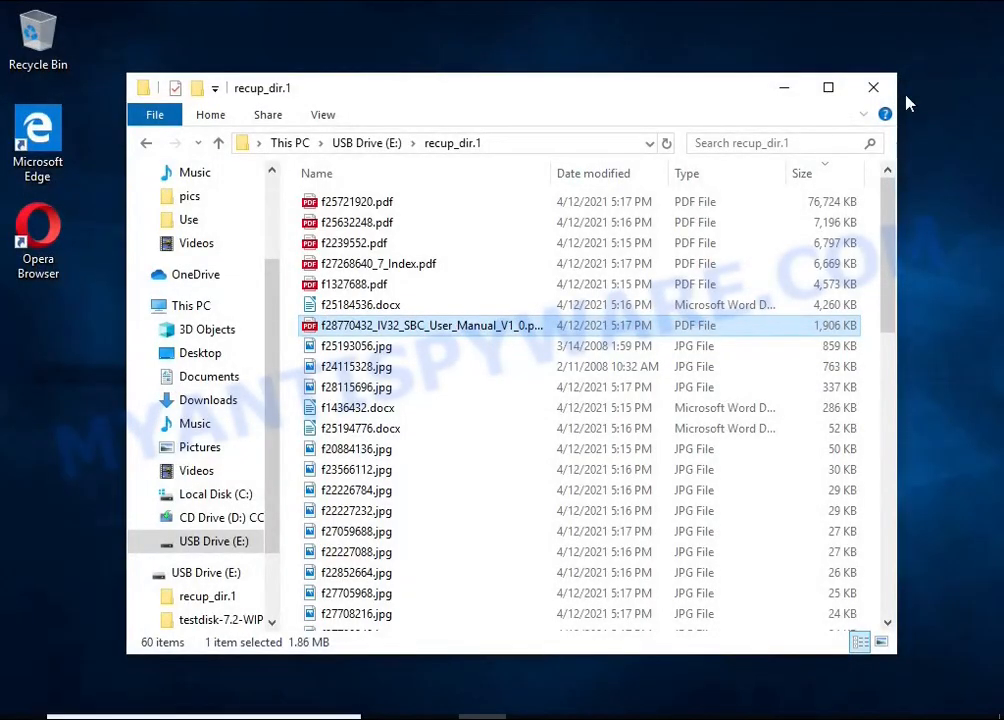
View the recovered pictures f25193056.jpg and f24115328.jpg one after the other, closing each
double_click(445, 354)
left_click(885, 16)
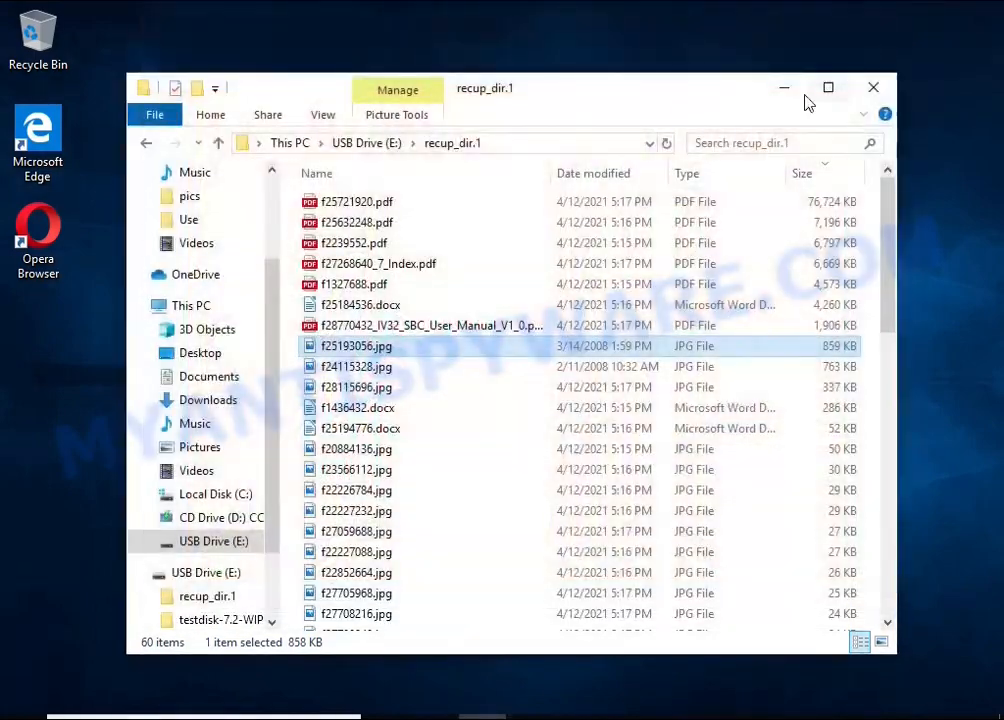
double_click(407, 372)
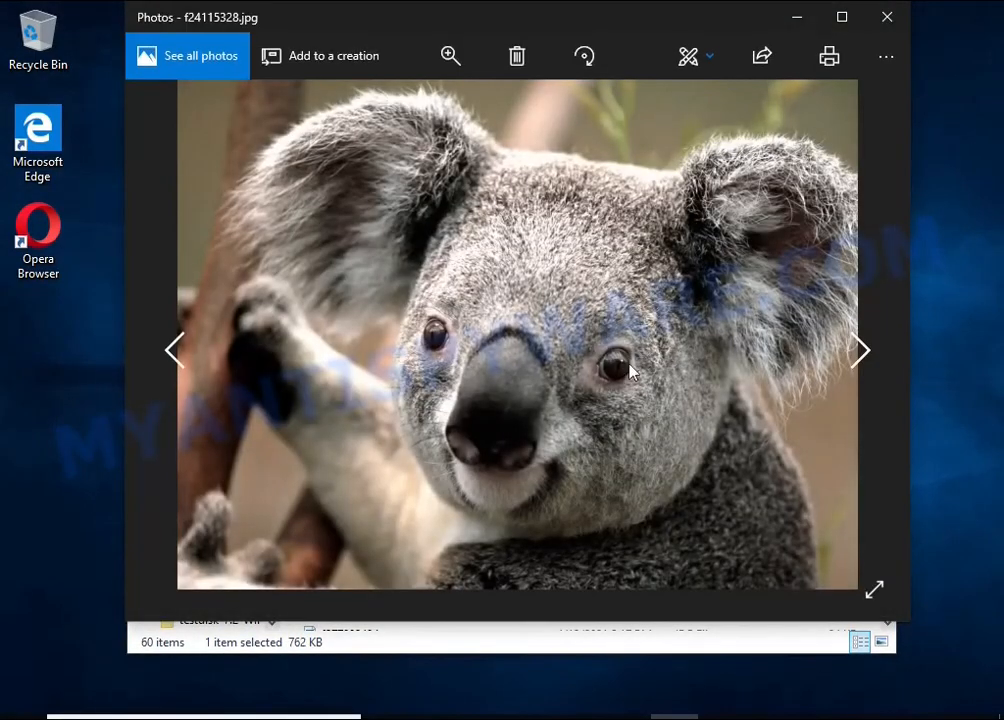
left_click(885, 17)
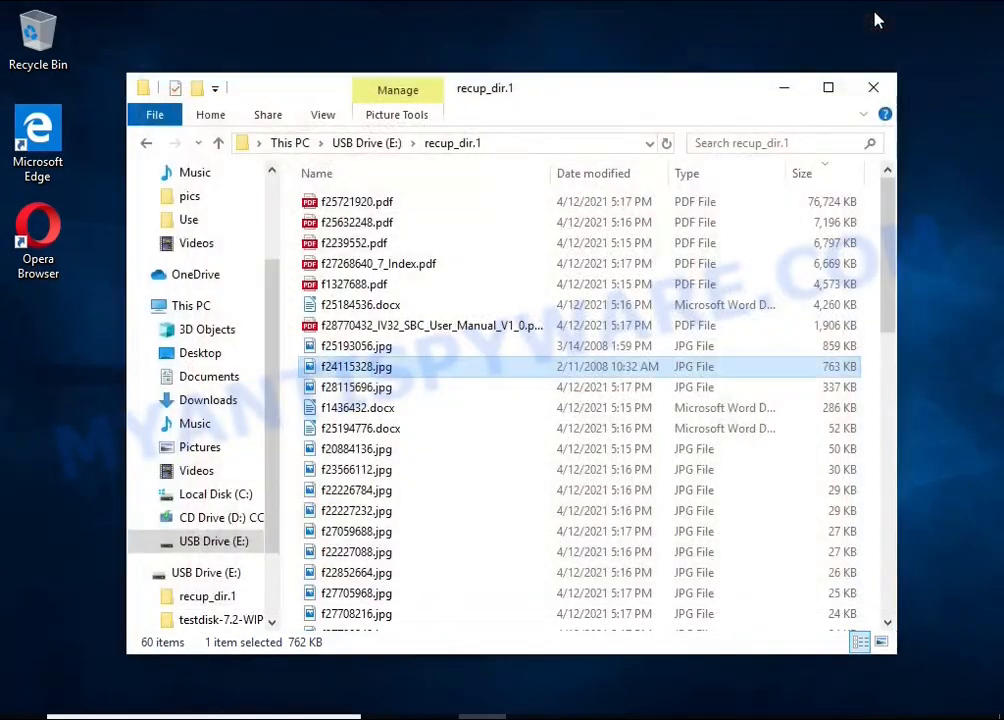
Open the recovered f1436432.docx, dismiss the Tip of the Day, look through the document, and close it
double_click(424, 408)
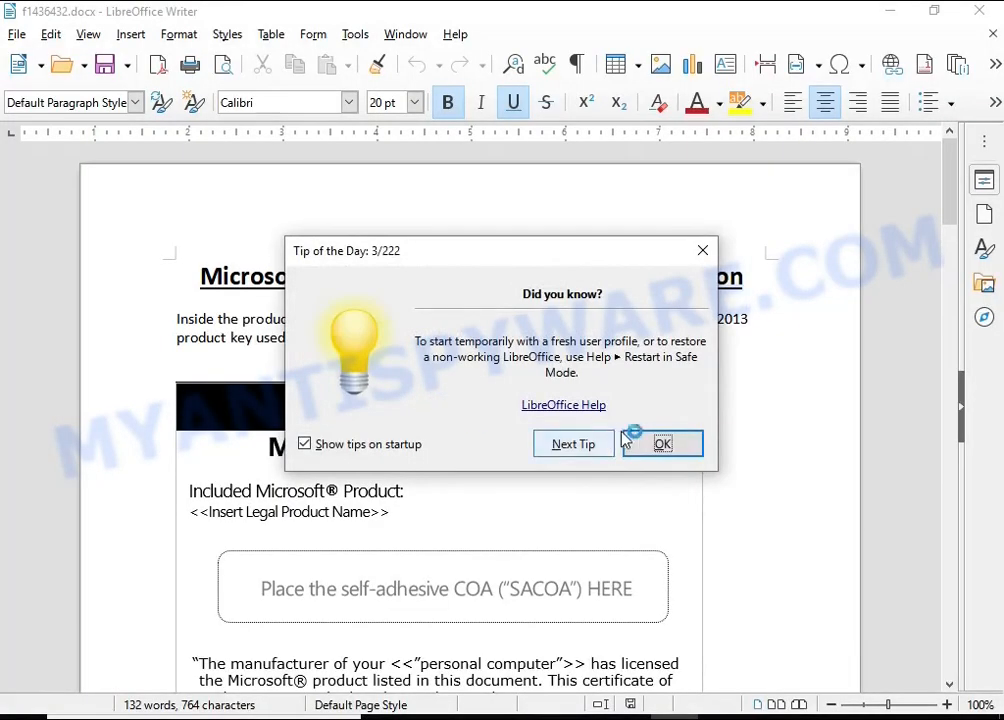
left_click(655, 440)
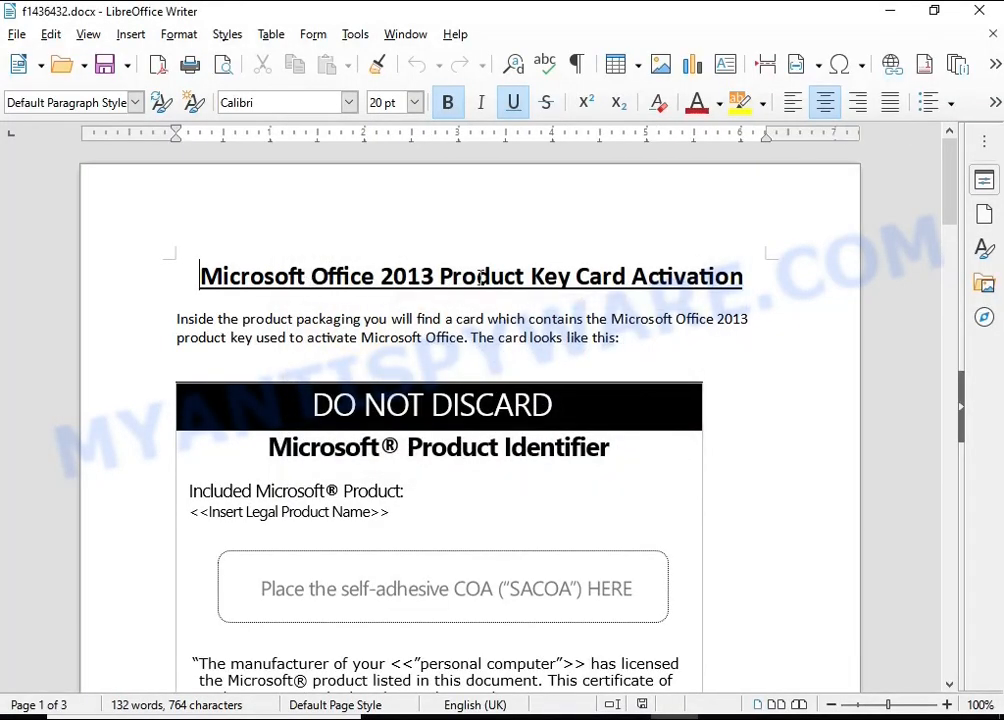
scroll(481, 277, "down", 10)
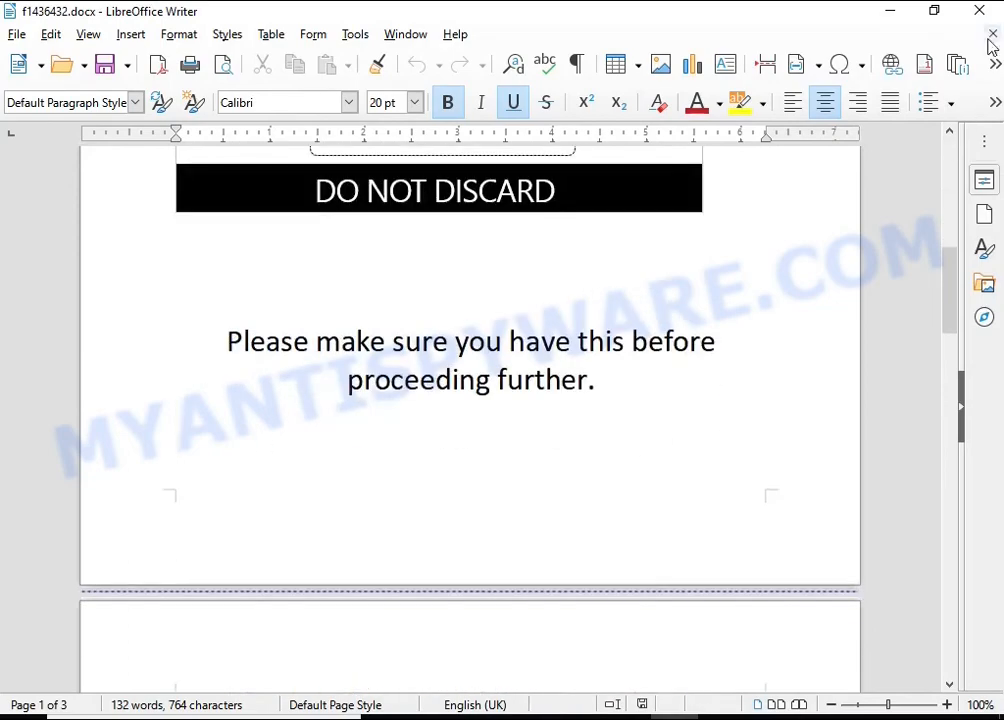
left_click(992, 36)
Look over the remaining recovered files in recup_dir.1 and close the folder window
scroll(605, 348, "down", 7)
scroll(632, 305, "up", 6)
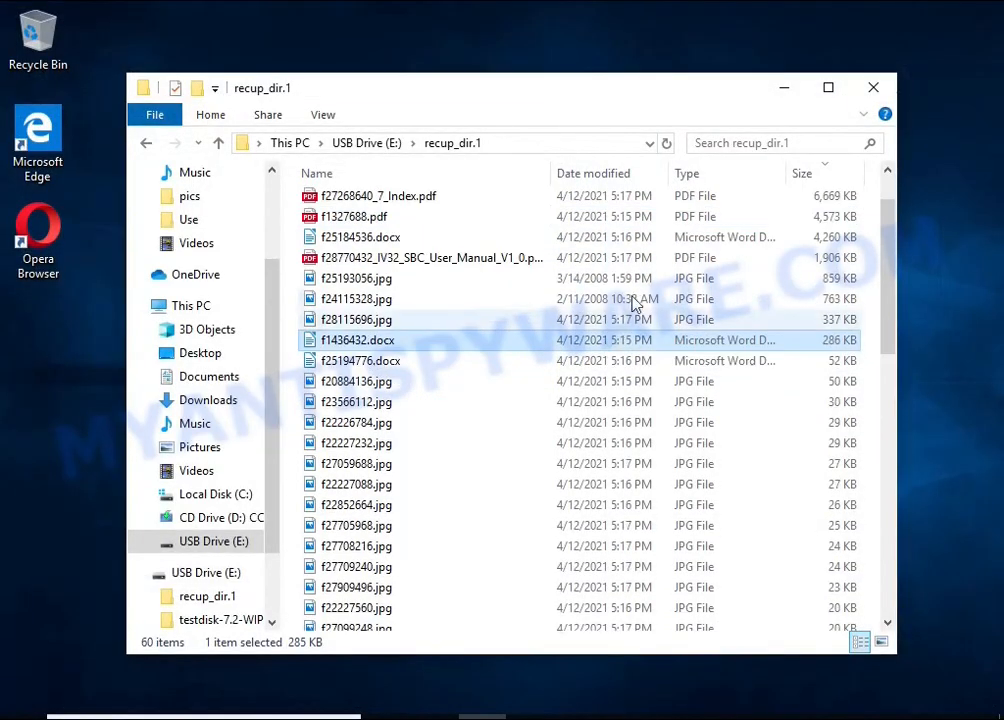
left_click(874, 90)
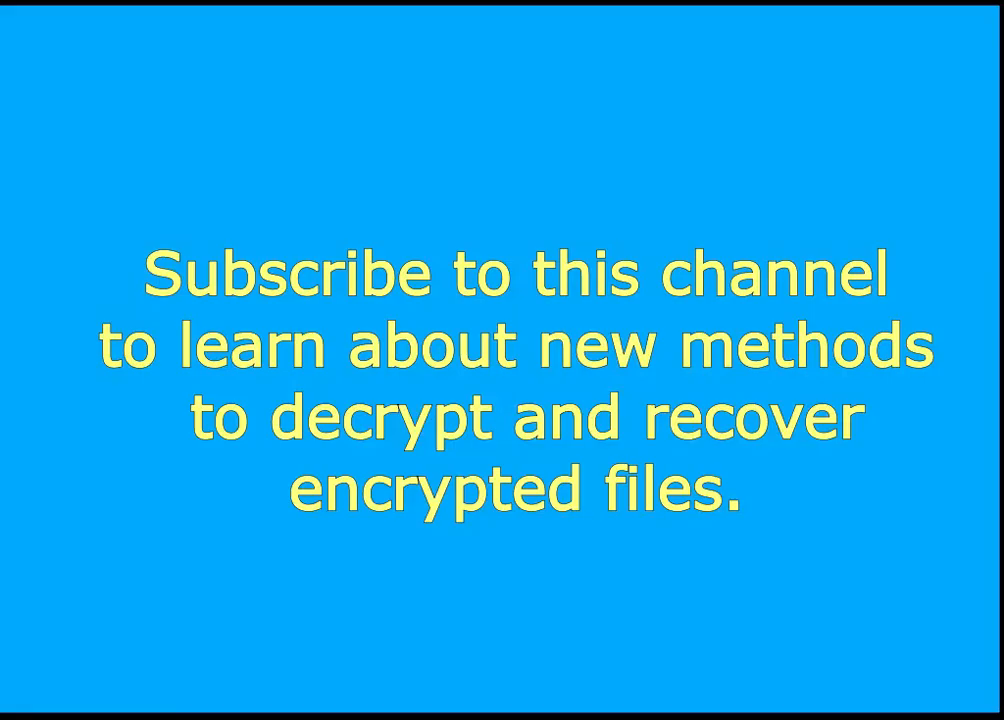